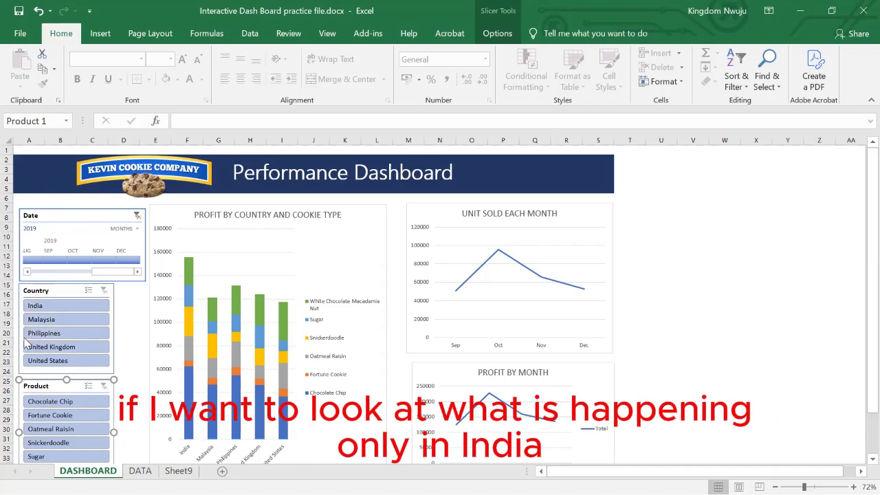
Filter the dashboard to India, Malaysia and Philippines, and try the date ranges Oct–Nov 2019 and Aug–Dec 2019 on the timeline.
left_click(39, 307)
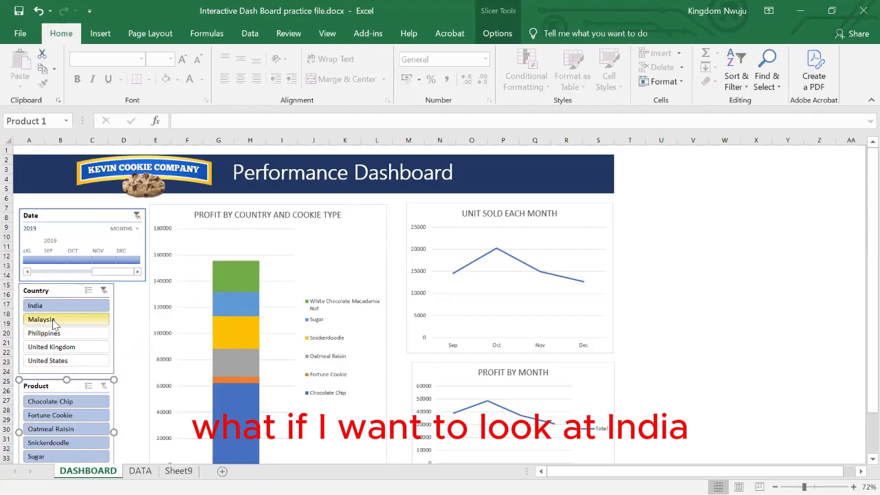
left_click_drag(42, 307, 48, 337)
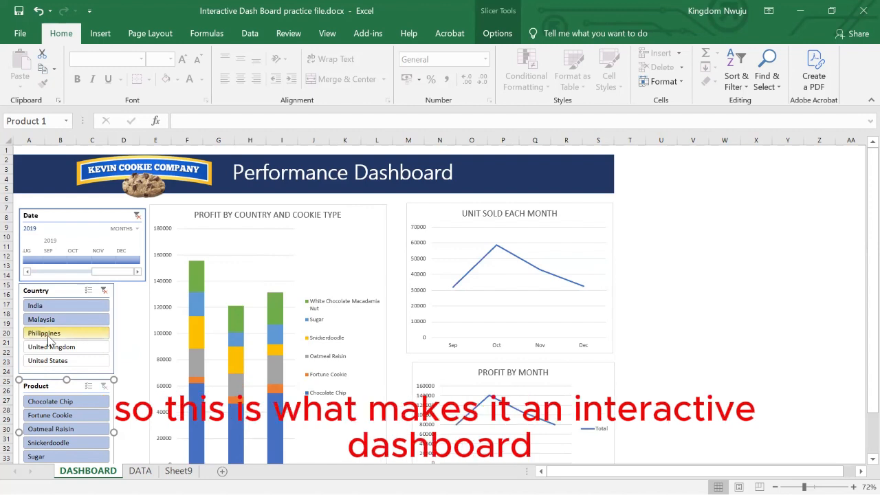
left_click(88, 262)
left_click_drag(99, 261, 104, 262)
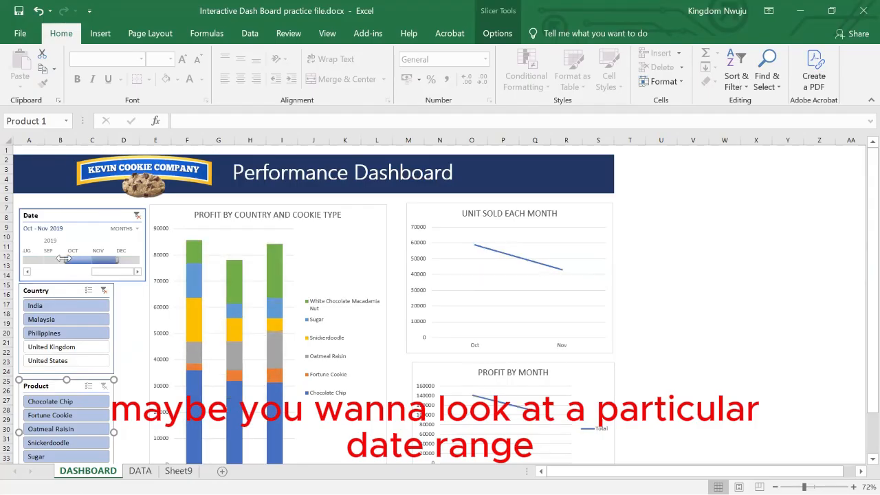
left_click_drag(41, 263, 128, 261)
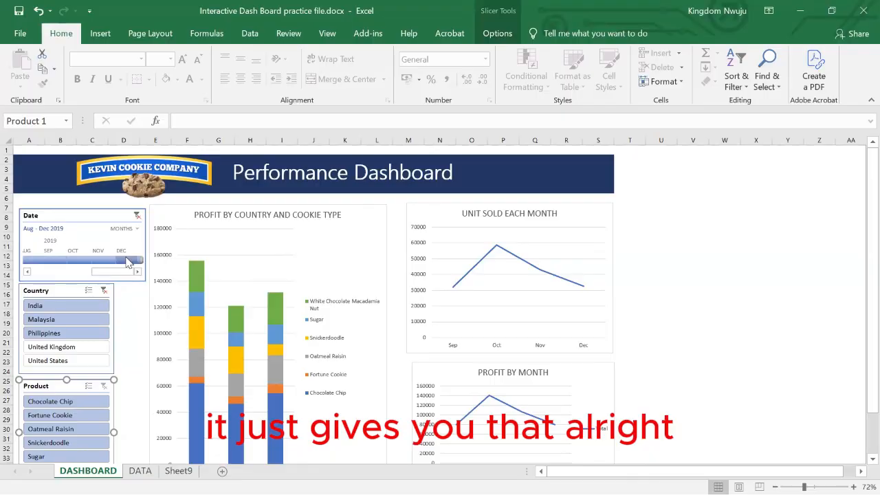
Clear the Date and Country filters on the dashboard, and check the DATA sheet behind it.
left_click(137, 217)
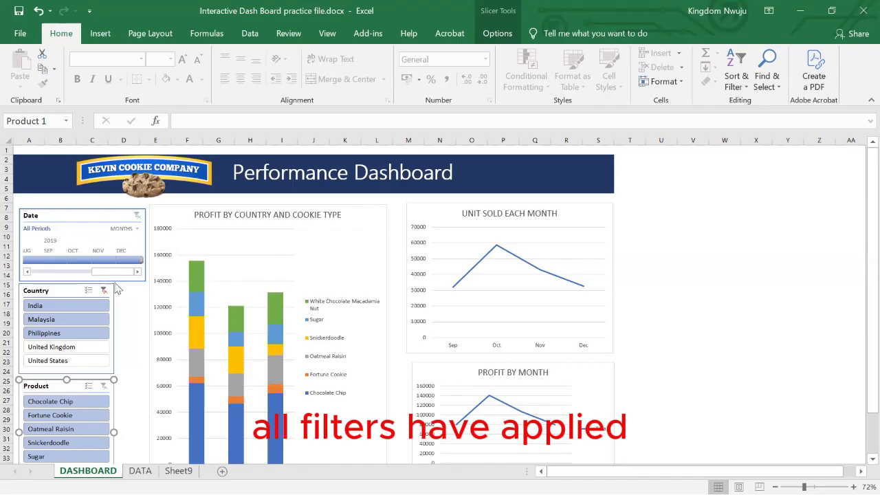
left_click(104, 291)
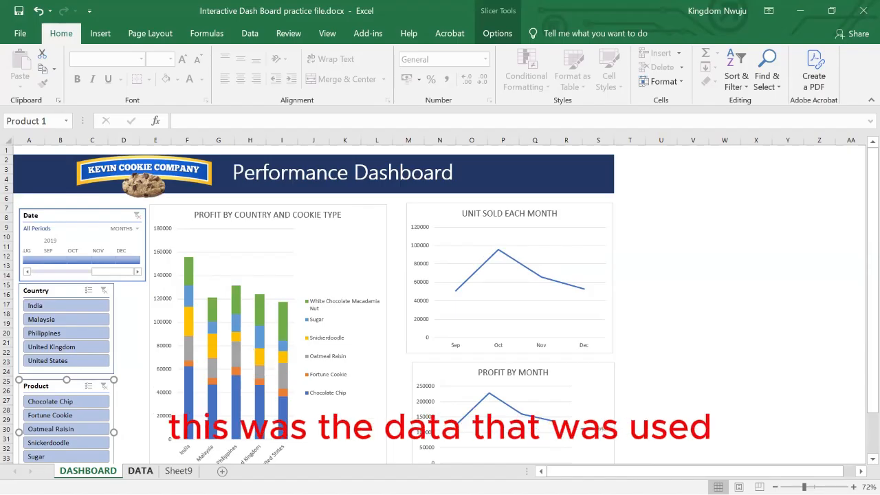
left_click(140, 471)
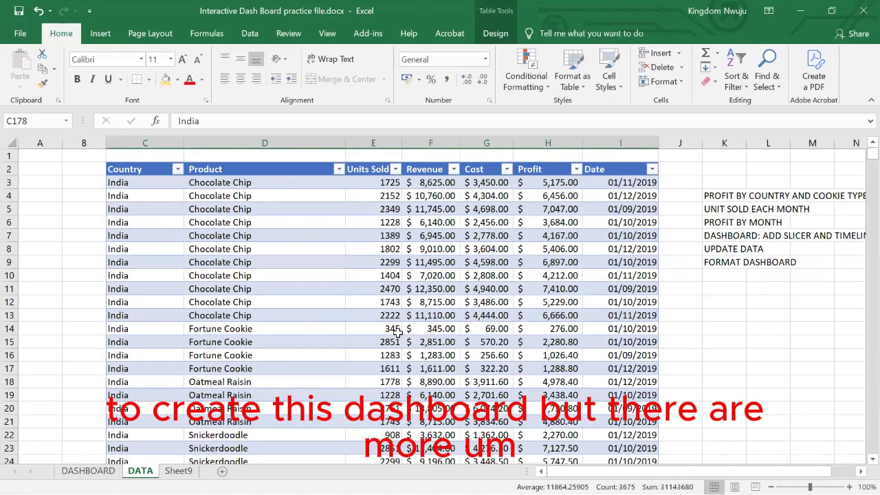
left_click(88, 471)
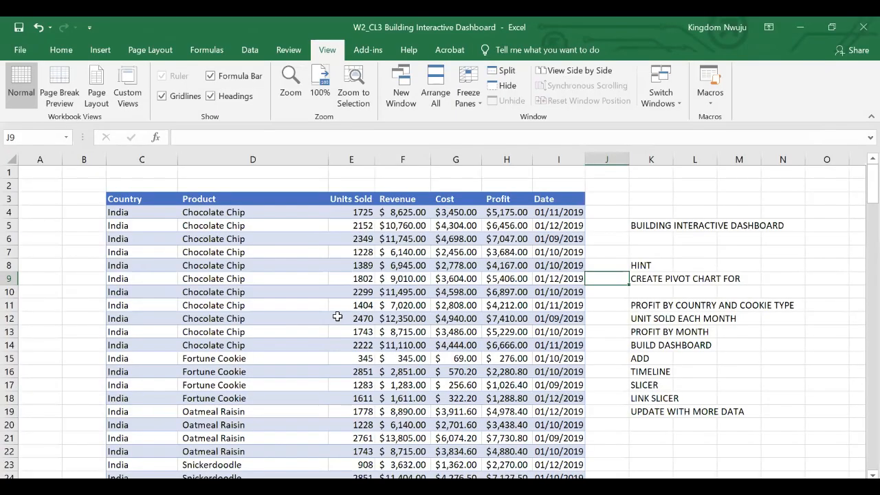
Examine the cookie sales records and the dashboard task notes on the Data sheet of the W2_CL3 Building Interactive Dashboard workbook.
left_click(692, 340)
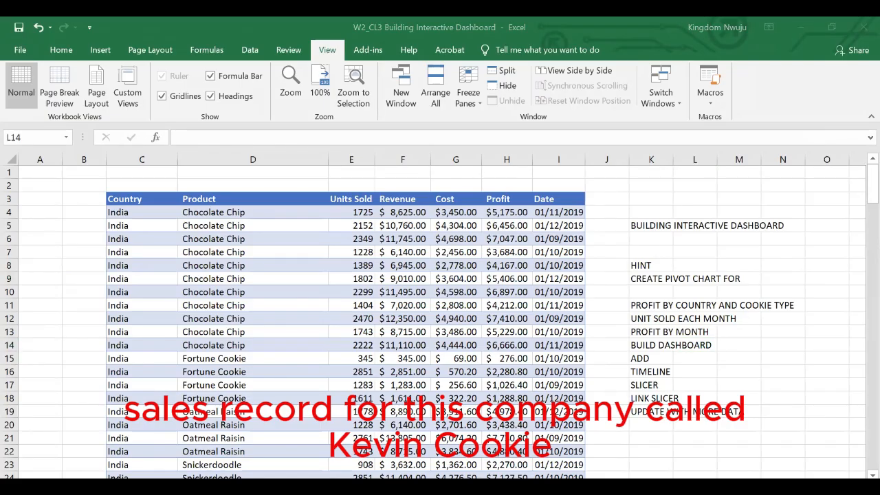
left_click(819, 220)
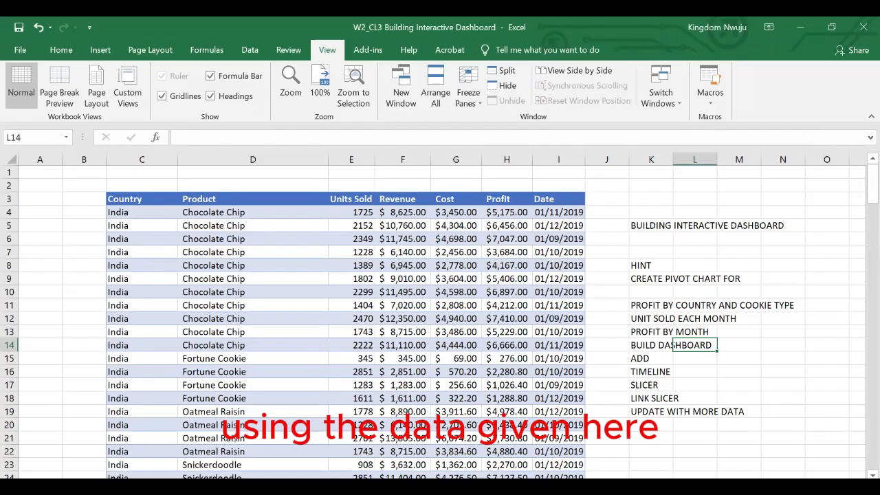
left_click(522, 280)
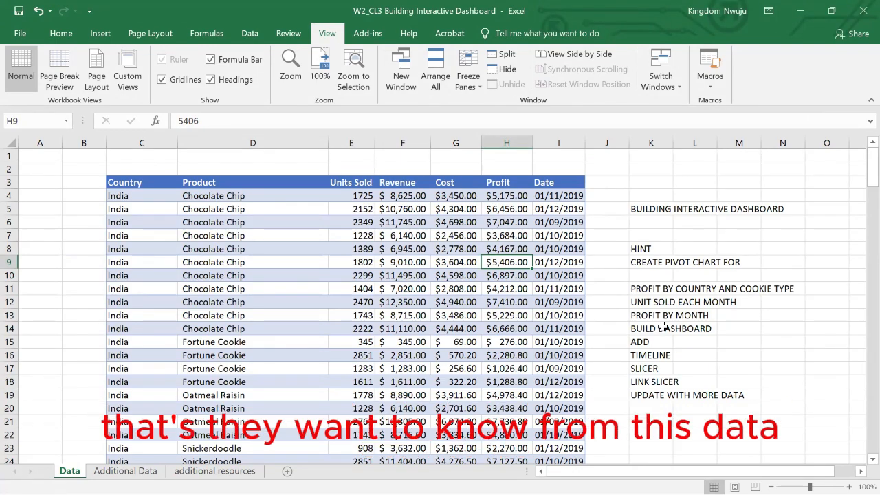
left_click(483, 305)
scroll(484, 304, "down", 10)
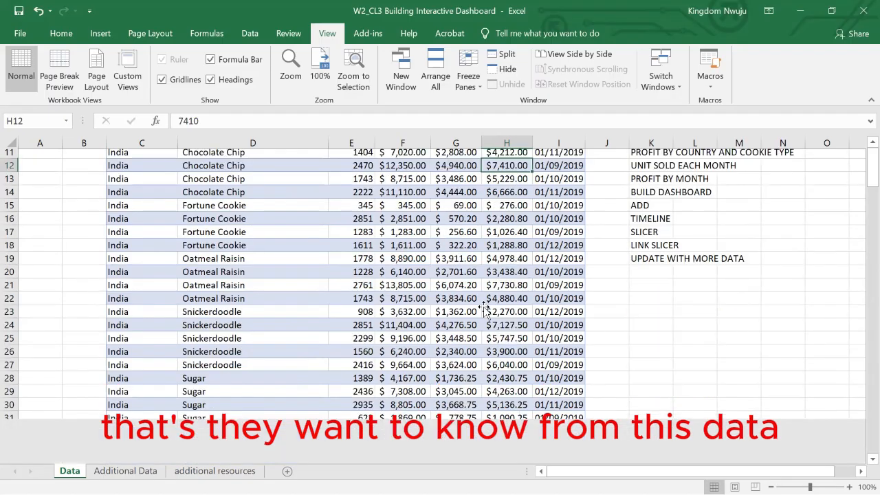
scroll(485, 310, "down", 18)
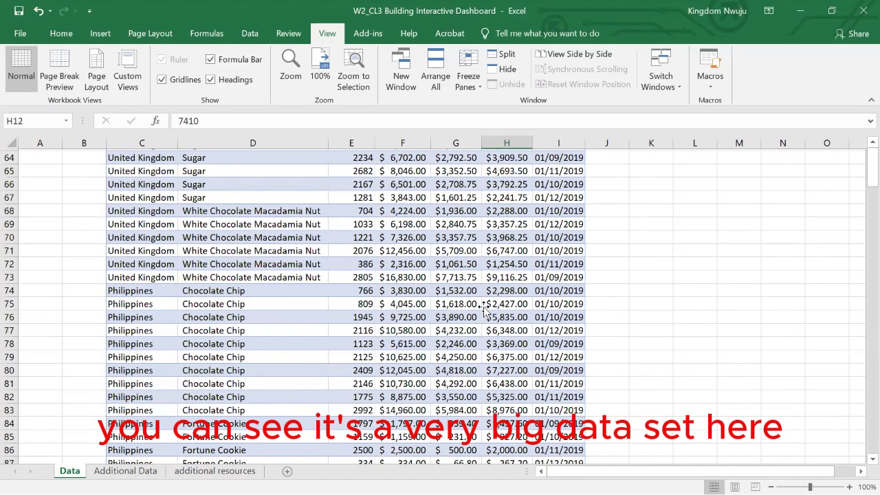
scroll(485, 310, "down", 5)
scroll(485, 309, "up", 20)
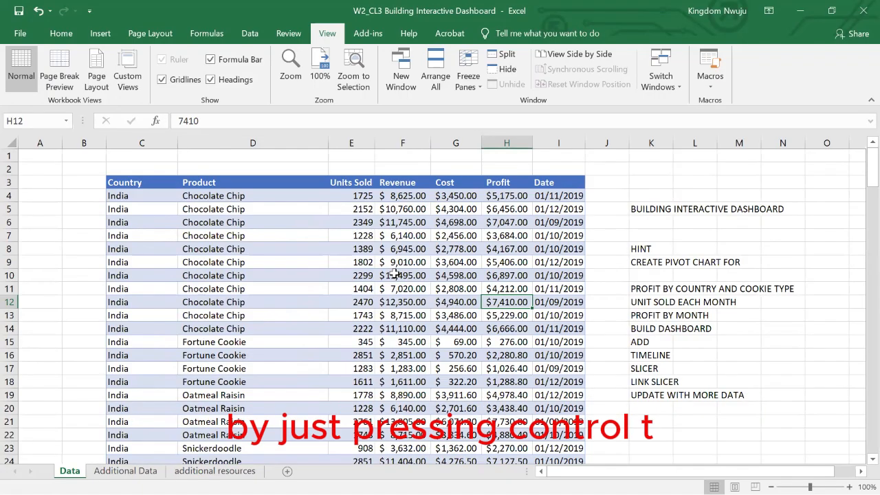
Convert the sales data in C3:I178 into a table with headers.
key("ctrl+t")
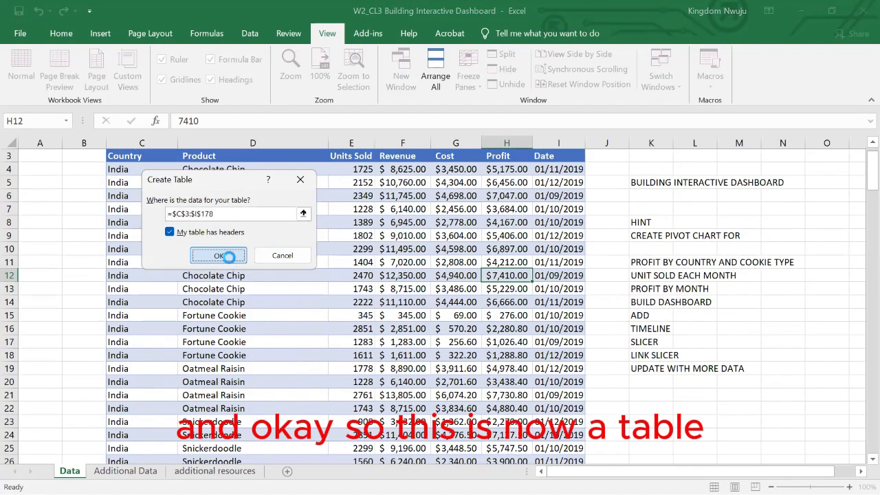
left_click(228, 257)
left_click(229, 257)
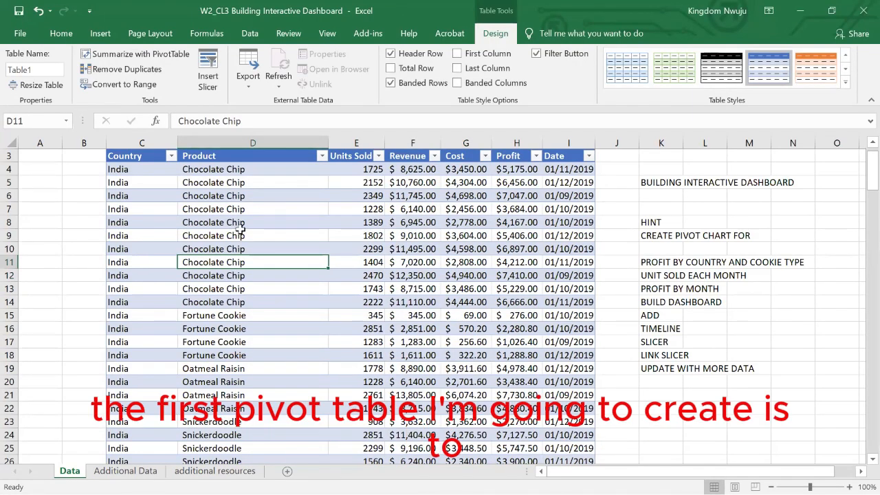
Insert a PivotTable based on the sales table on a new worksheet.
left_click(372, 222)
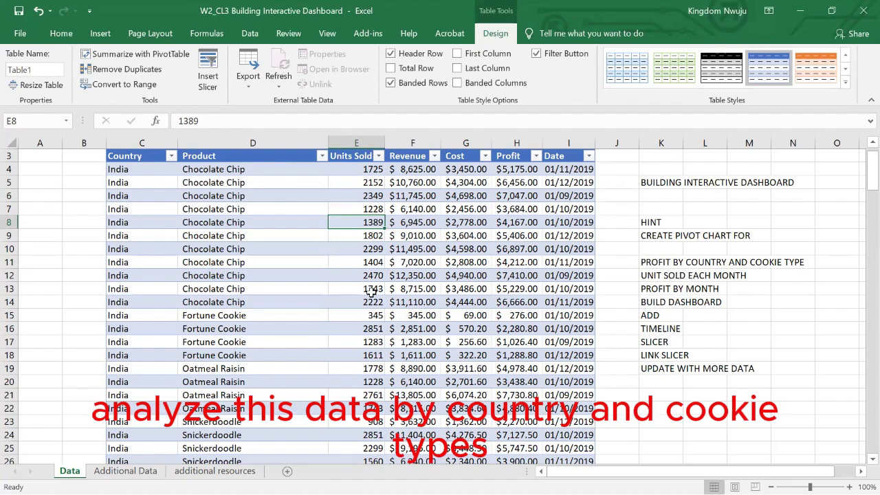
left_click(98, 35)
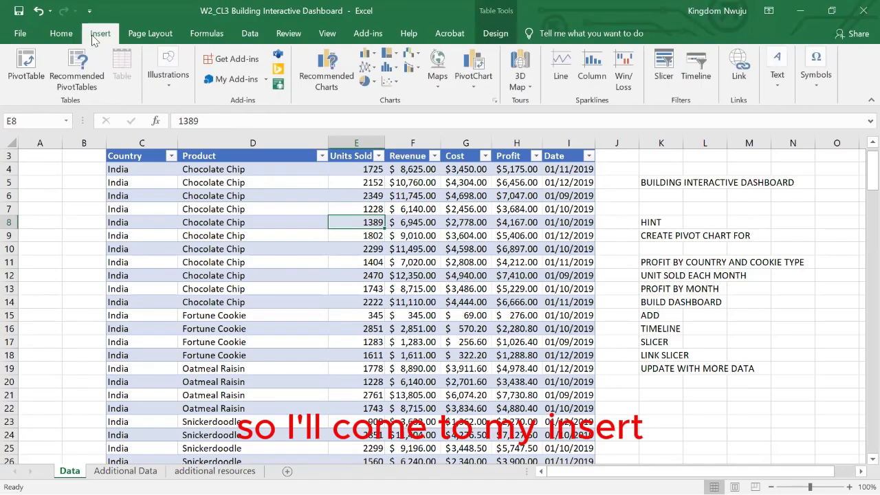
left_click(31, 79)
left_click(272, 329)
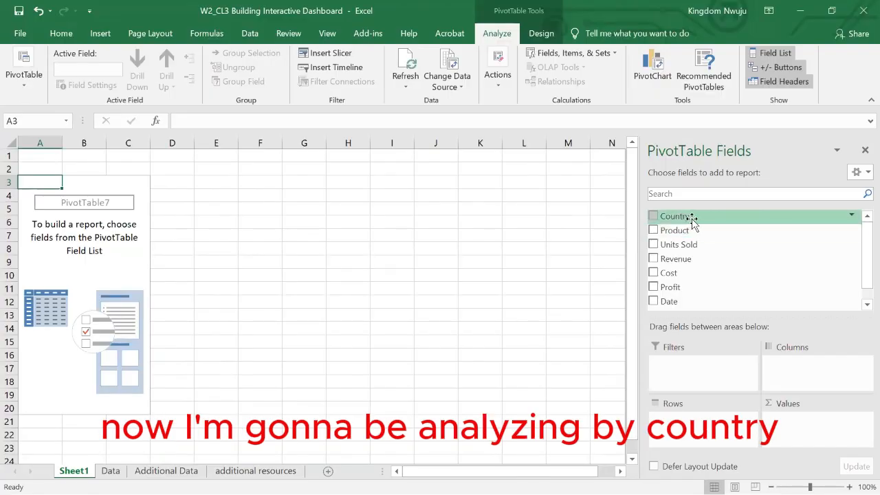
Lay out the PivotTable with Country as rows, Product as columns and the sum of Revenue as values.
left_click_drag(693, 220, 683, 422)
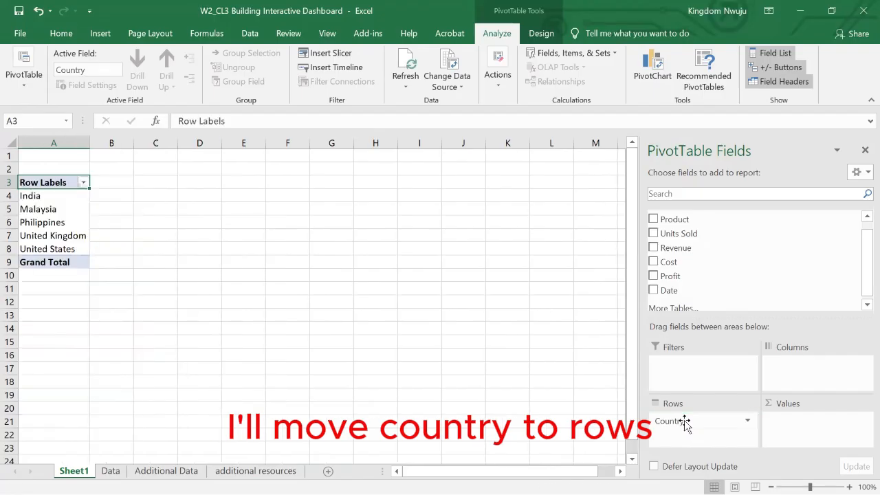
left_click_drag(673, 224, 802, 360)
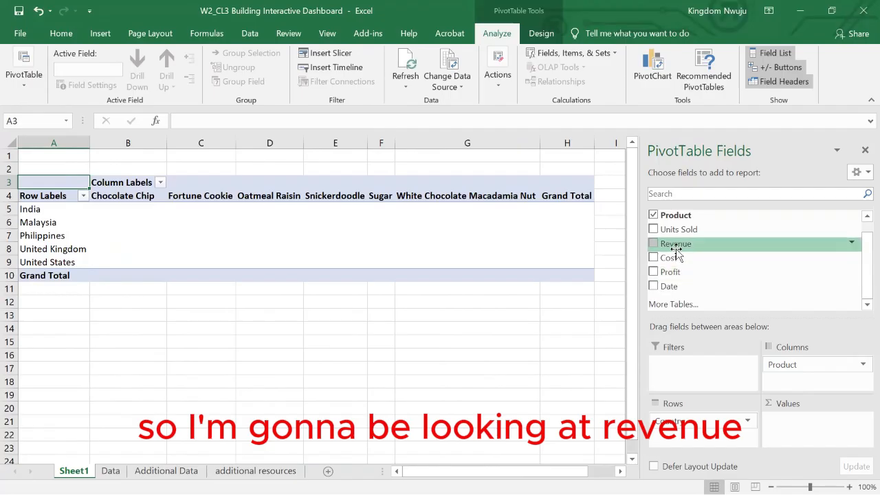
left_click_drag(676, 251, 794, 417)
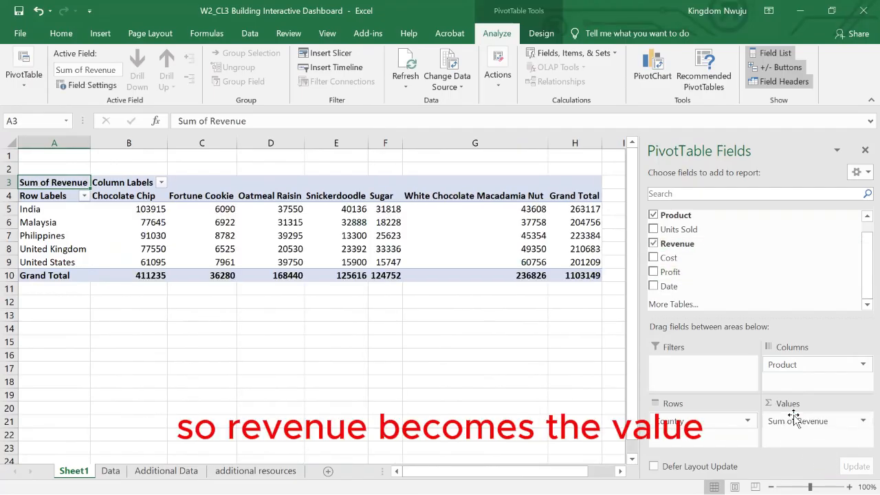
mouse_move(353, 212)
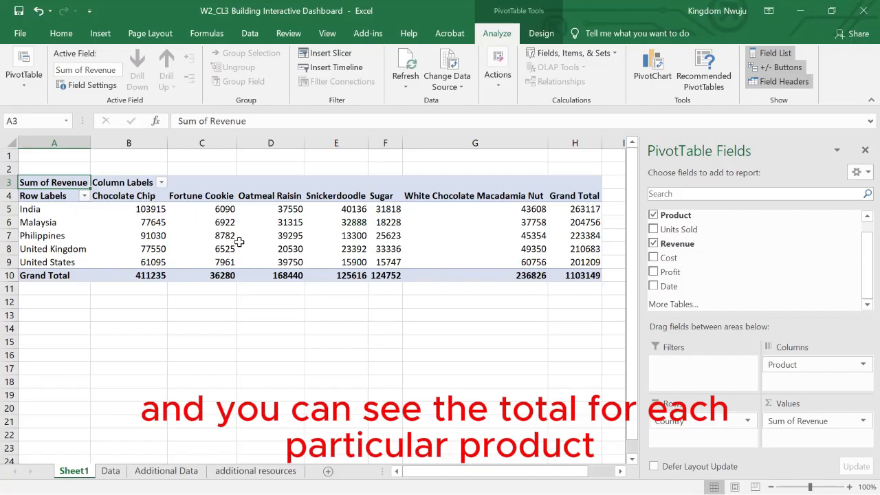
scroll(445, 256, "right", 1)
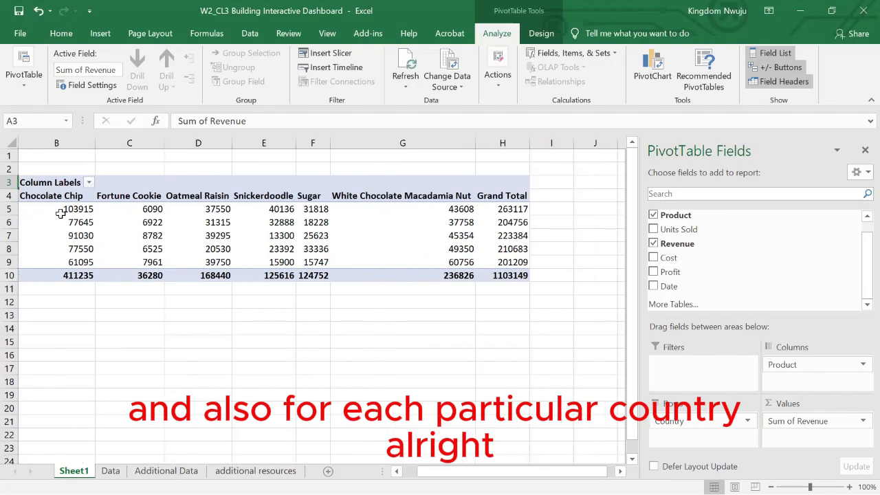
scroll(61, 214, "left", 1)
Insert a stacked column PivotChart from the PivotTable and hide all field buttons on the chart.
left_click(226, 223)
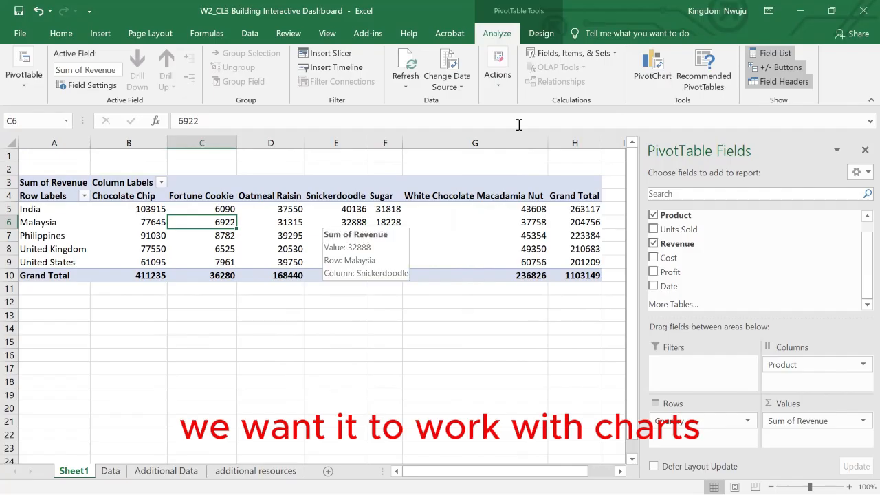
left_click(648, 73)
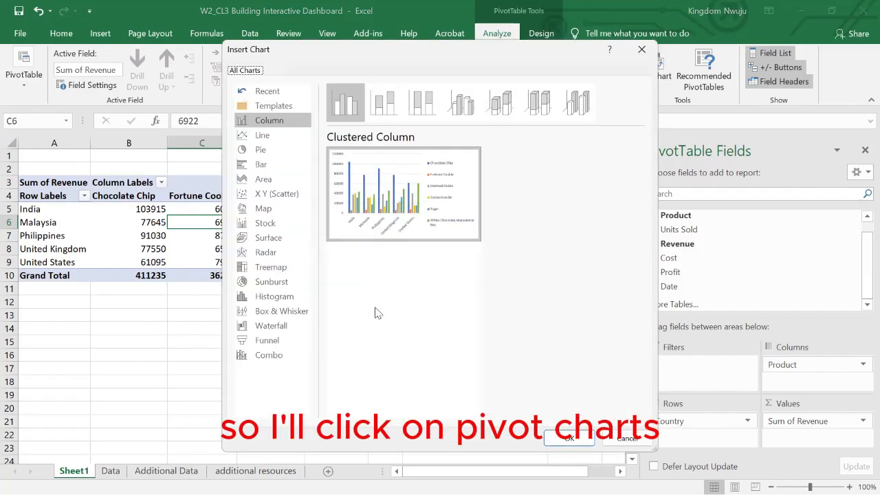
left_click(386, 98)
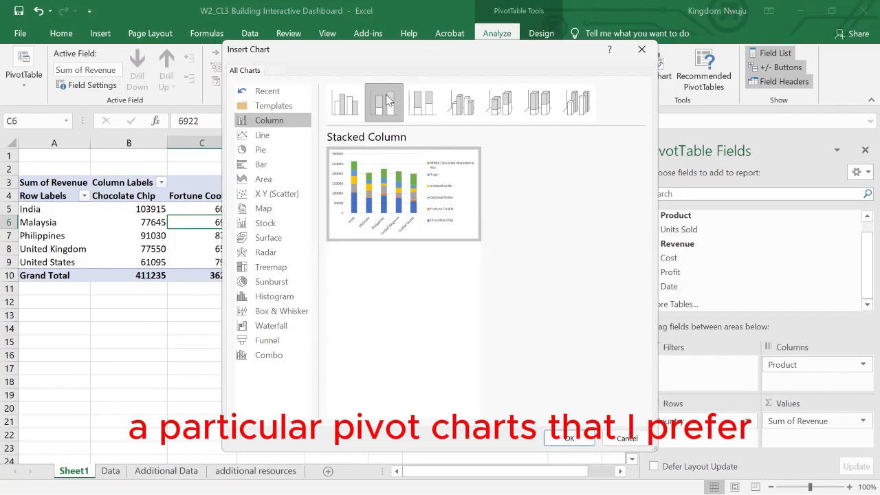
left_click(570, 435)
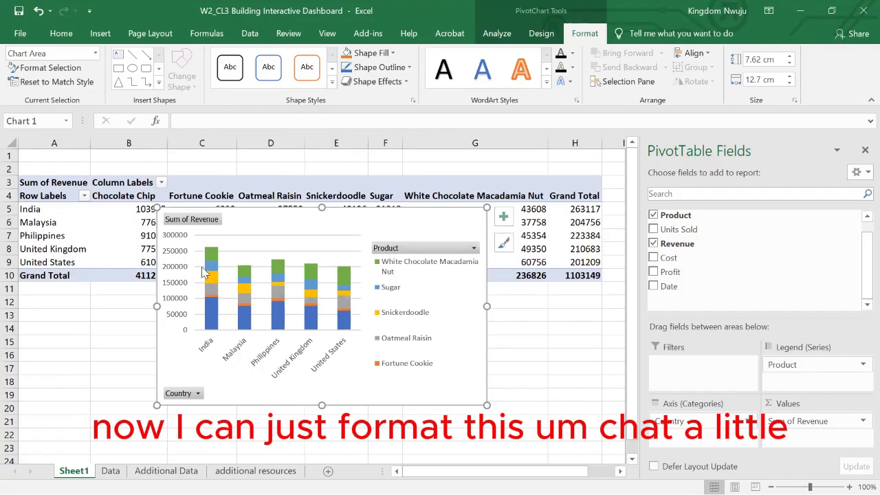
right_click(178, 396)
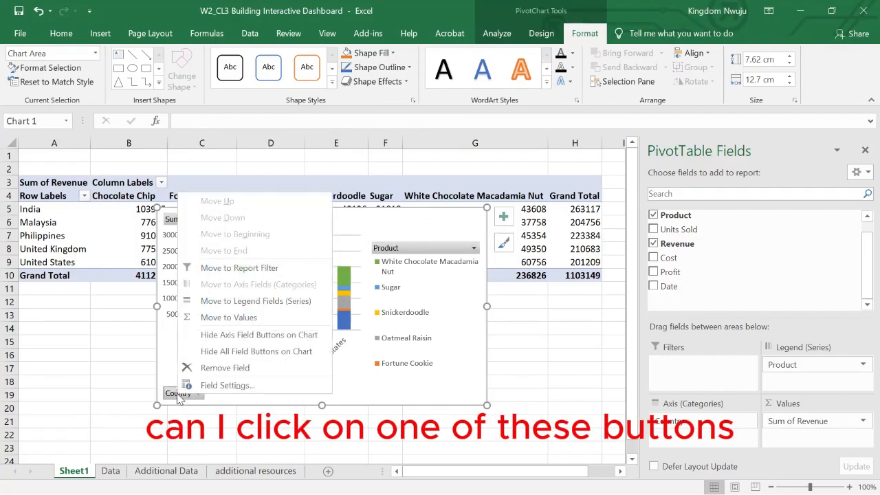
left_click(229, 351)
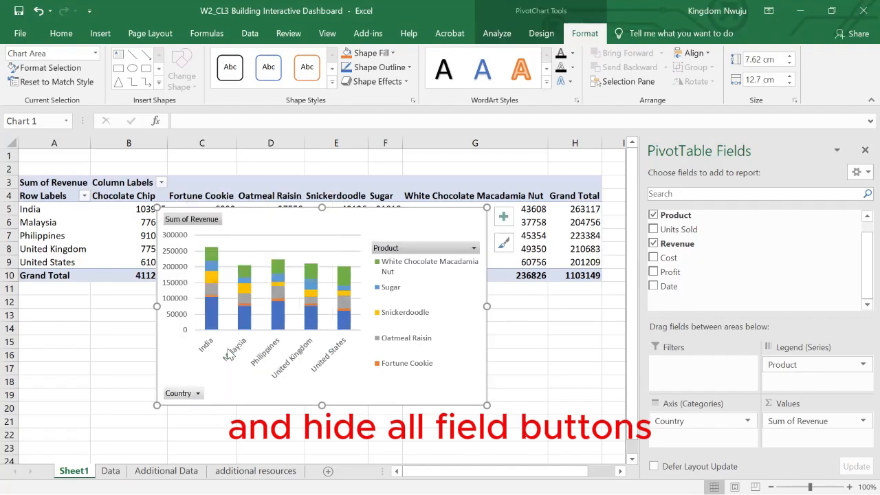
Add a chart title to the PivotChart and set its text to "REVENUE BY COUNTRY AND COOKIE TYPE".
left_click(504, 218)
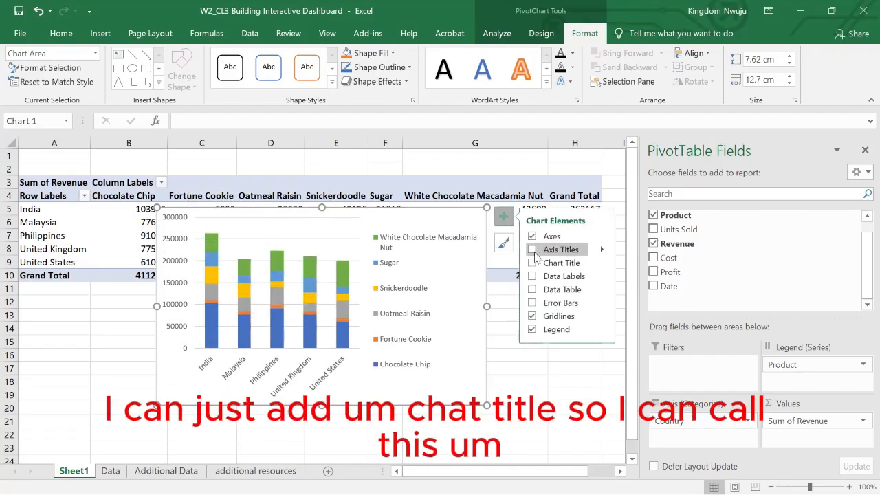
left_click(532, 263)
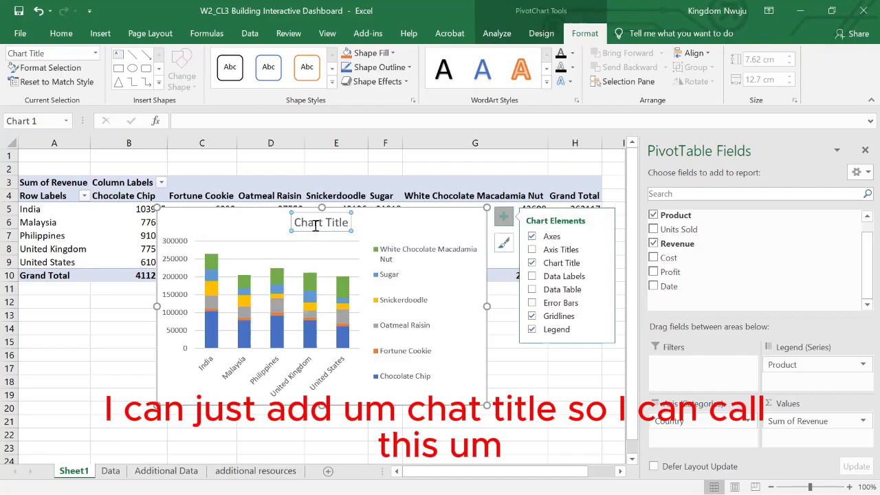
left_click(317, 223)
triple_click(319, 223)
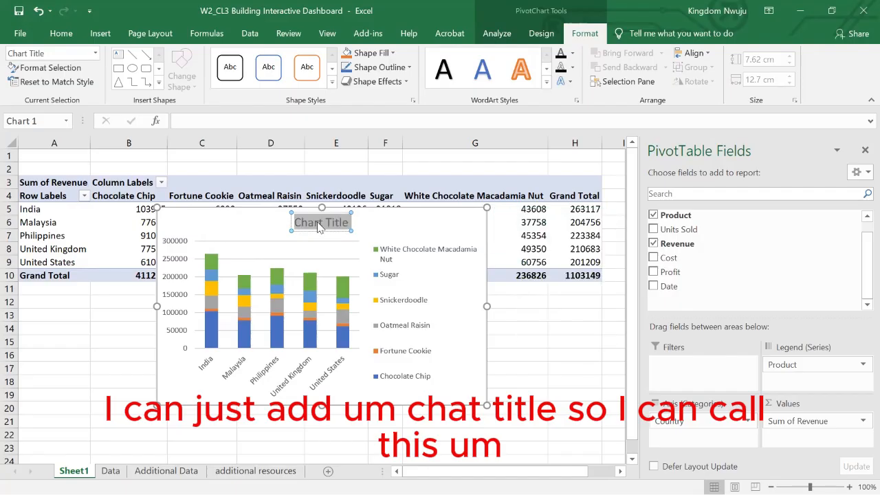
type("PRO")
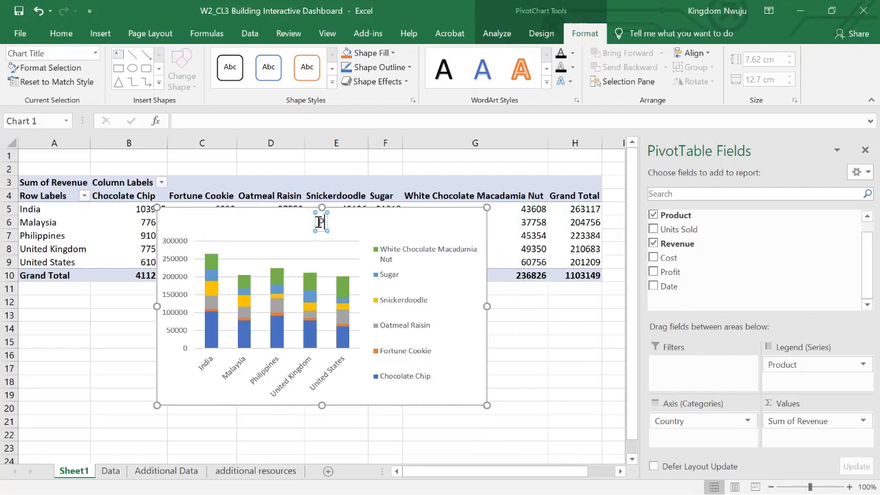
key("BackSpace")
key("BackSpace")
key("BackSpace")
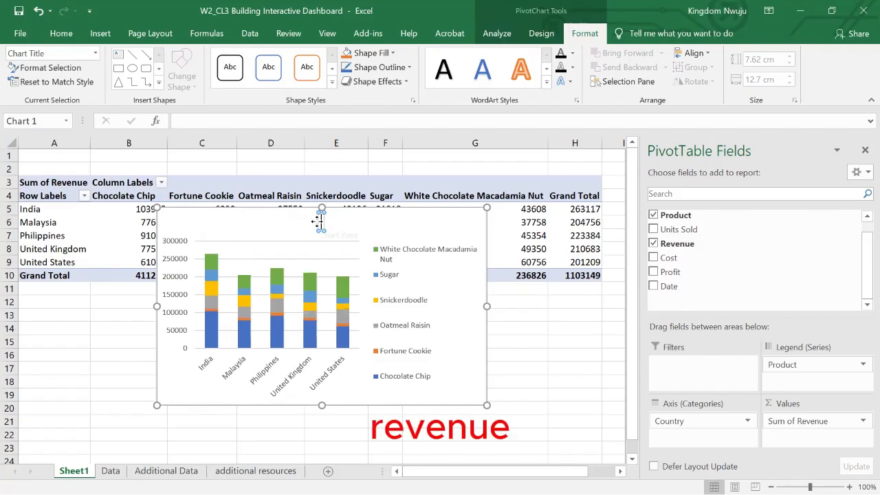
type("REVENUE")
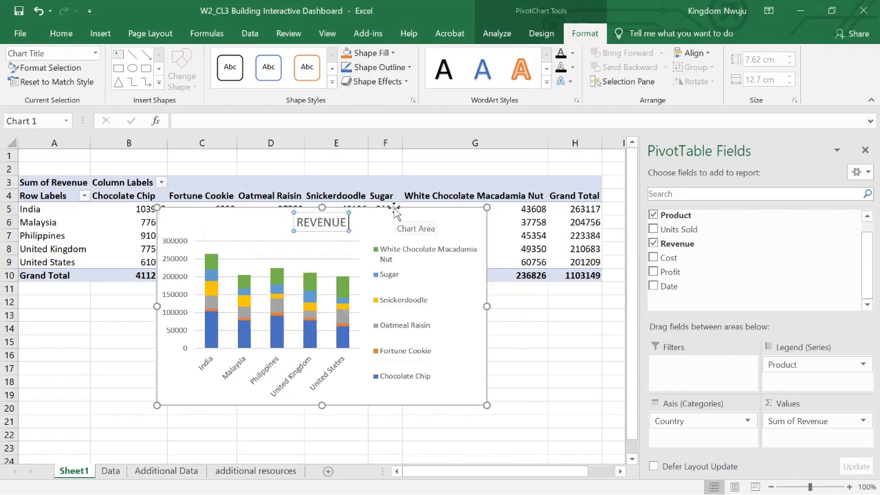
key("BackSpace")
key("BackSpace")
key("BackSpace")
key("BackSpace")
key("BackSpace")
key("BackSpace")
key("BackSpace")
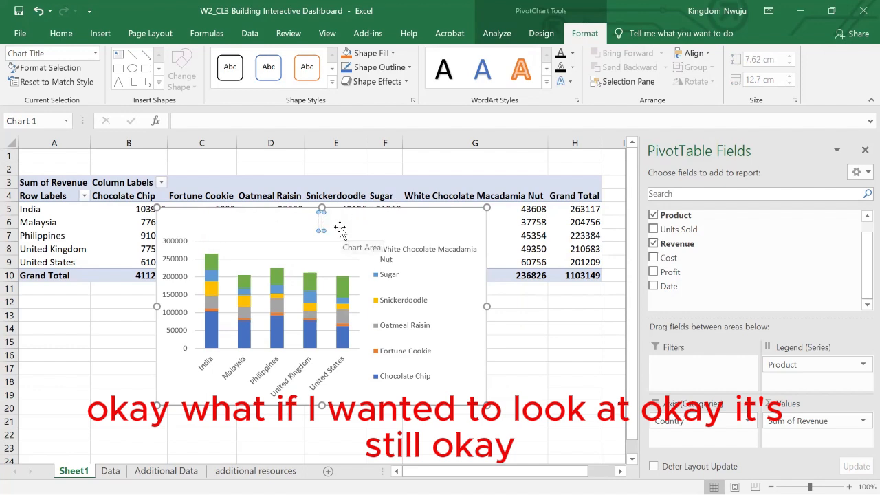
type("REVENUE")
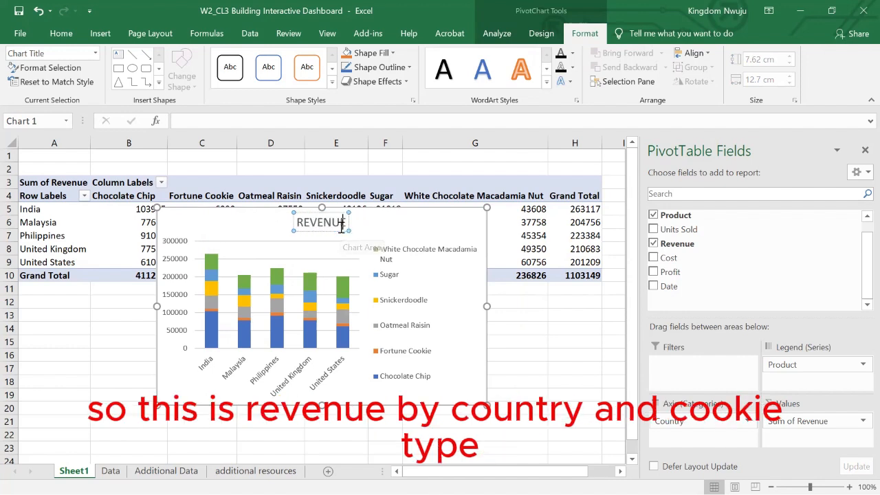
type(" BY COUNTRY AND")
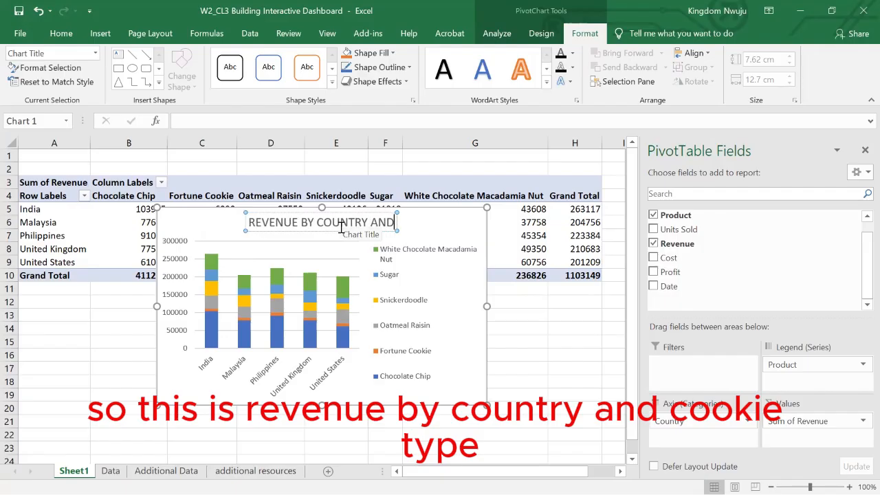
type(" COOKIE TYPE")
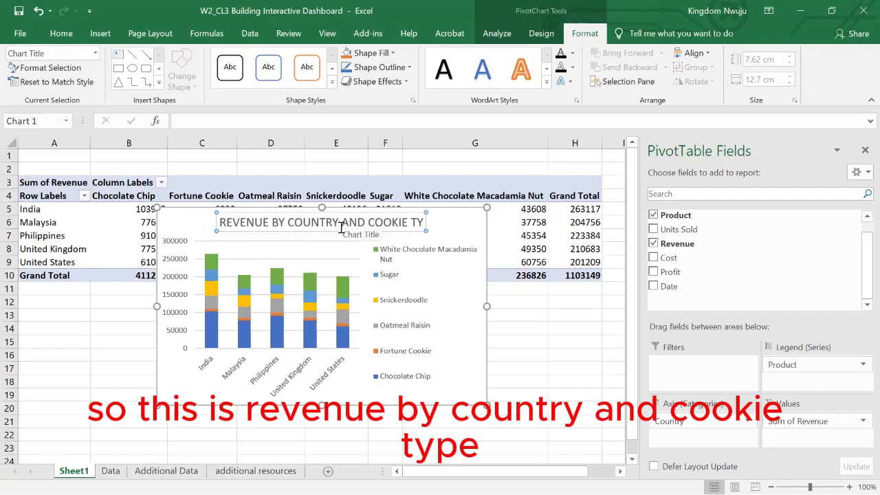
Rename the PivotTable worksheet Sheet1 as "REV BY COUNTRY AND COOKIE".
right_click(83, 470)
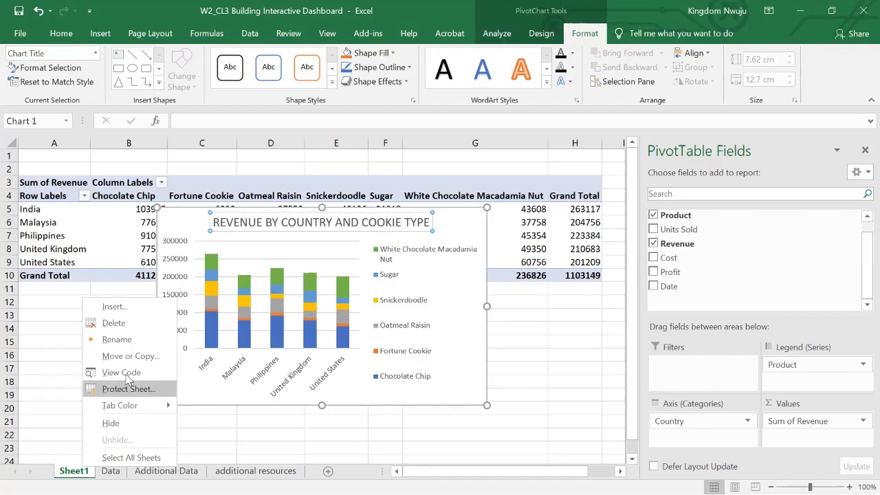
left_click(117, 340)
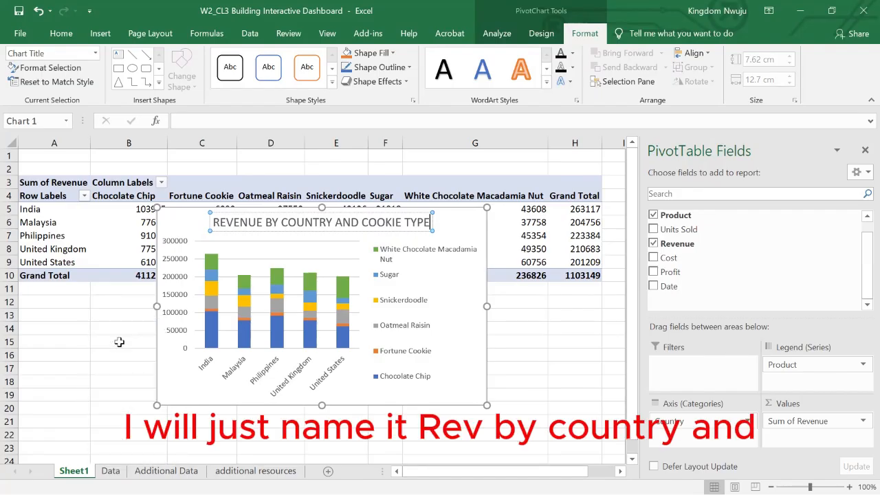
type("REV BY COUNT")
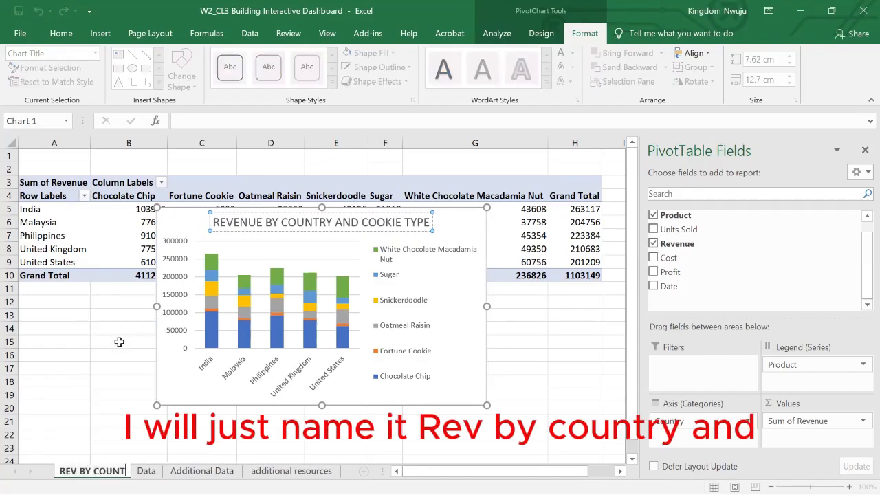
type("RY ANS")
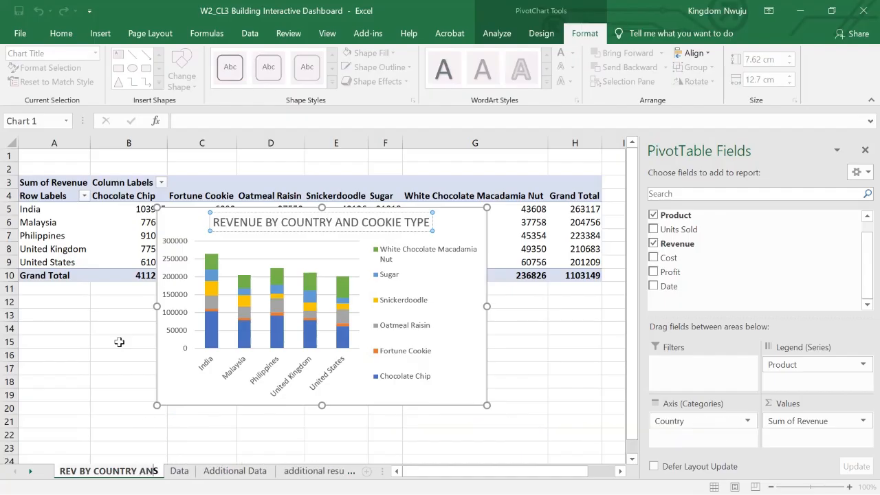
key("BackSpace")
type("D")
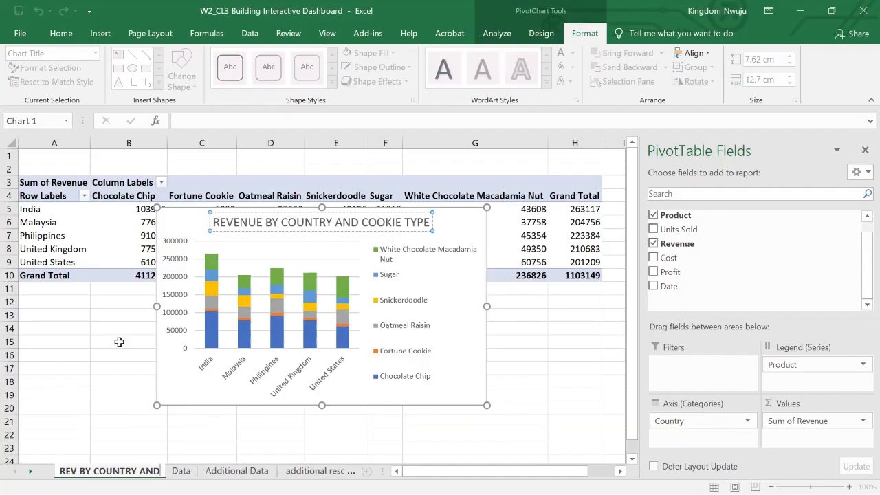
type(" COOKIE")
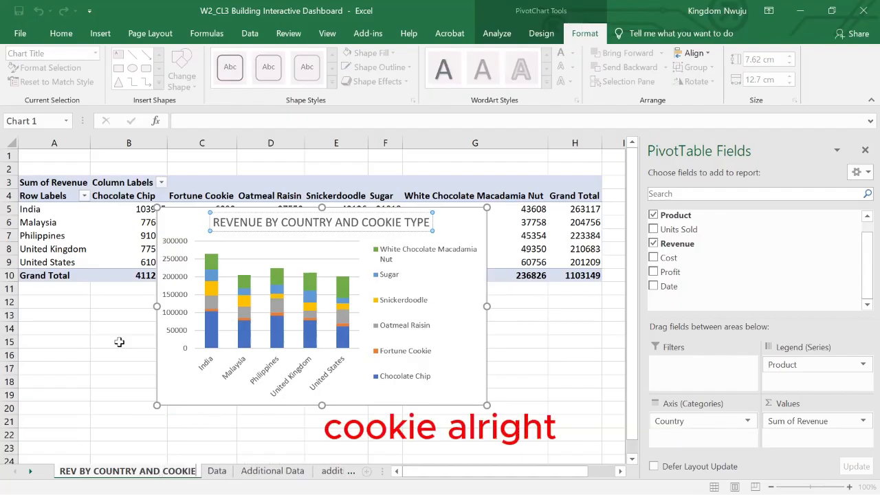
left_click(153, 330)
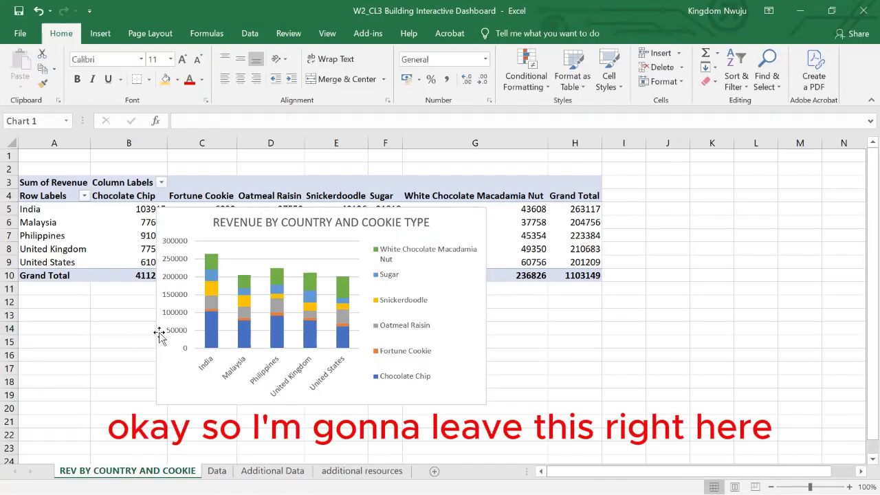
left_click(198, 352)
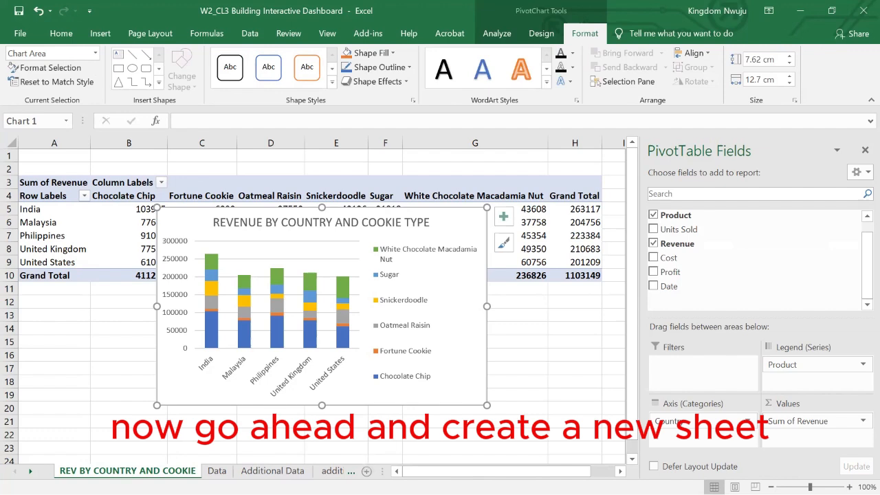
Insert a new worksheet after the PivotTable sheet and name it "DASHBOARD".
left_click(367, 471)
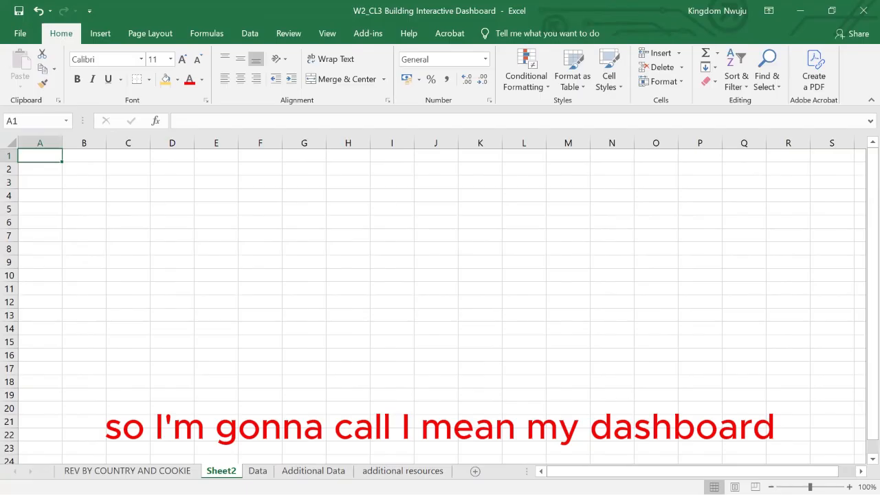
right_click(225, 471)
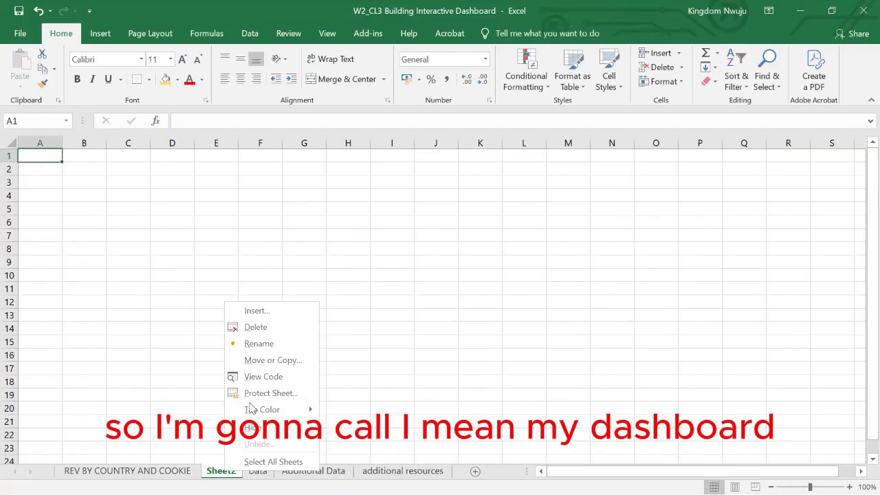
left_click(256, 348)
type("D")
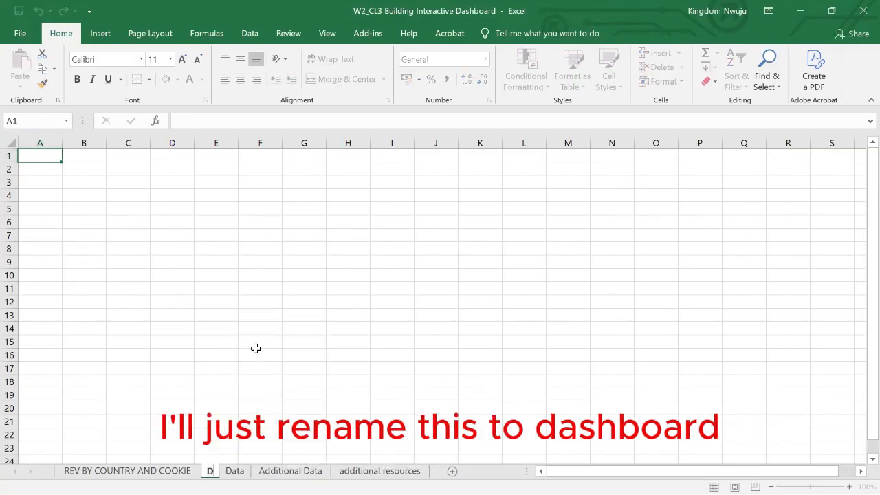
type("ASHBOARD")
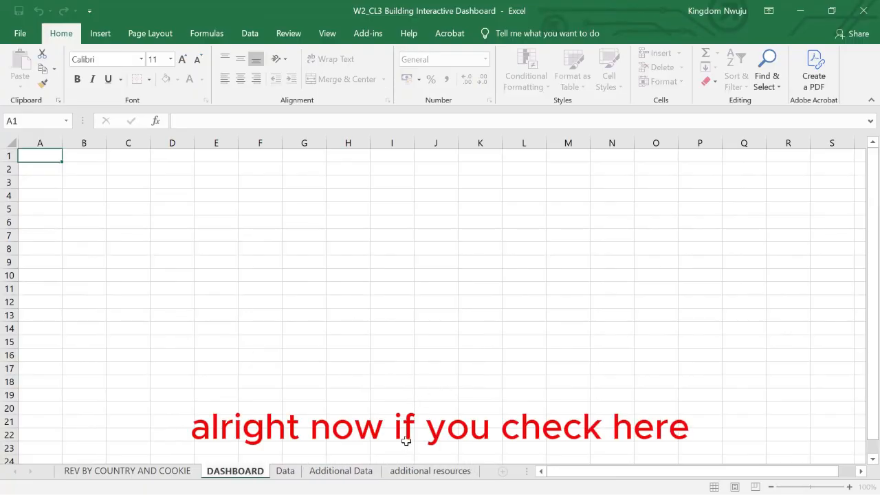
Copy the Kevin Cookie Company logo and the Performance Dashboard text box from the additional resources sheet to cell C2 of the DASHBOARD sheet.
left_click(411, 472)
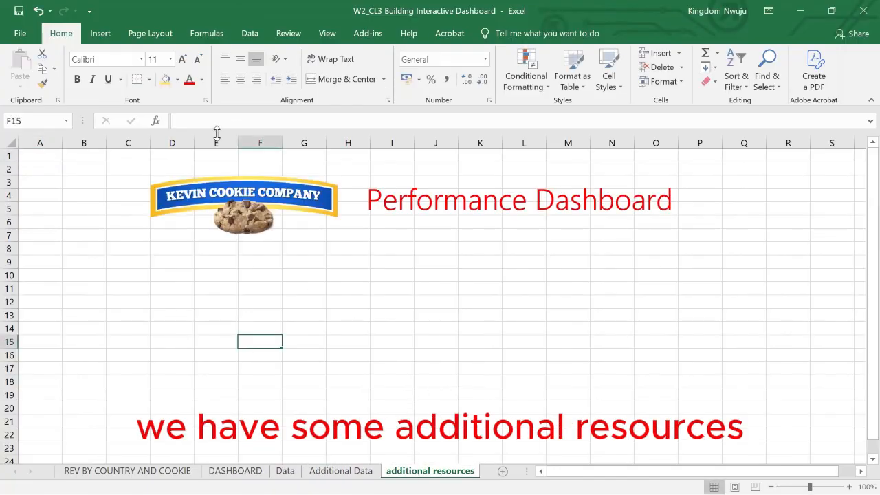
left_click(205, 187)
left_click(550, 194)
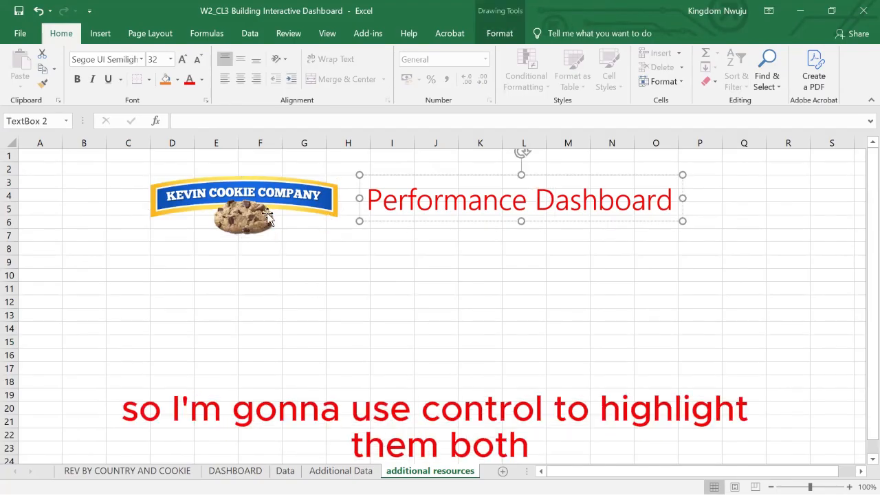
left_click(310, 214)
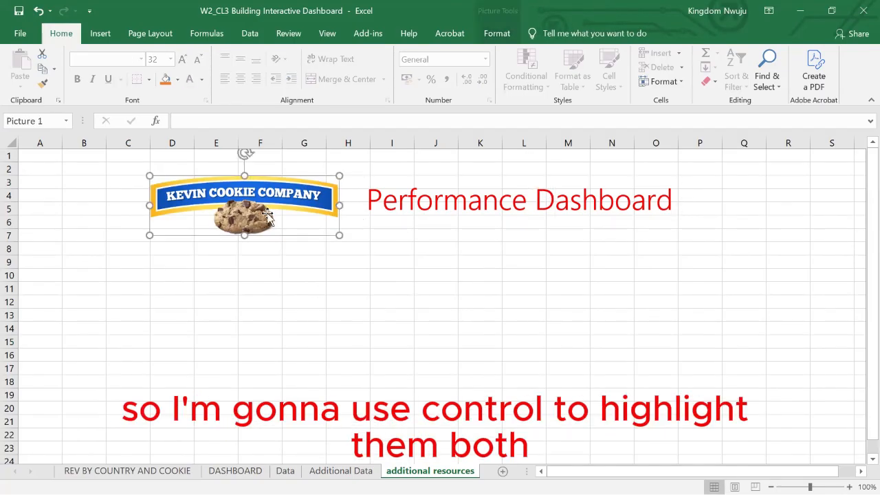
left_click(402, 207, "ctrl")
key("ctrl+c")
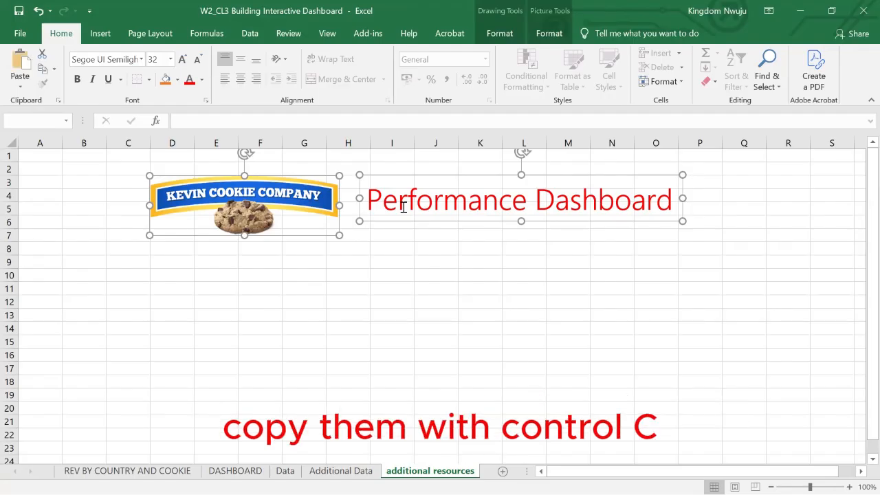
left_click(235, 470)
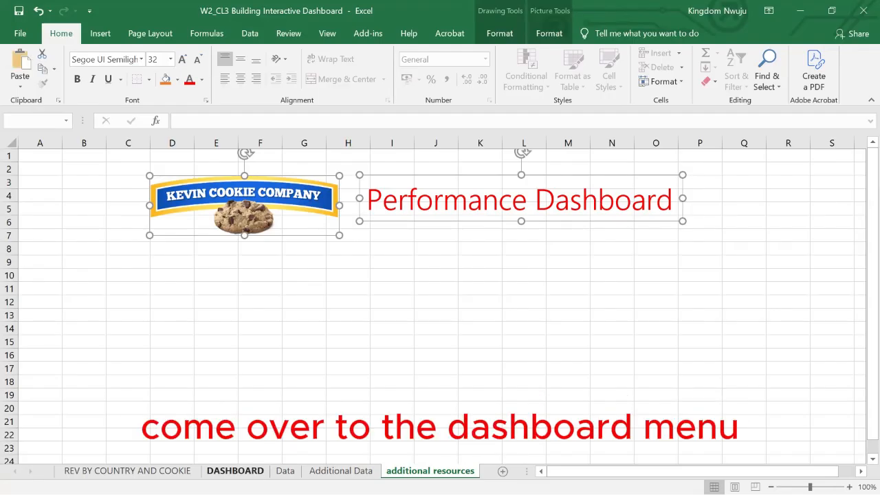
left_click(132, 167)
key("ctrl+v")
left_click(276, 260)
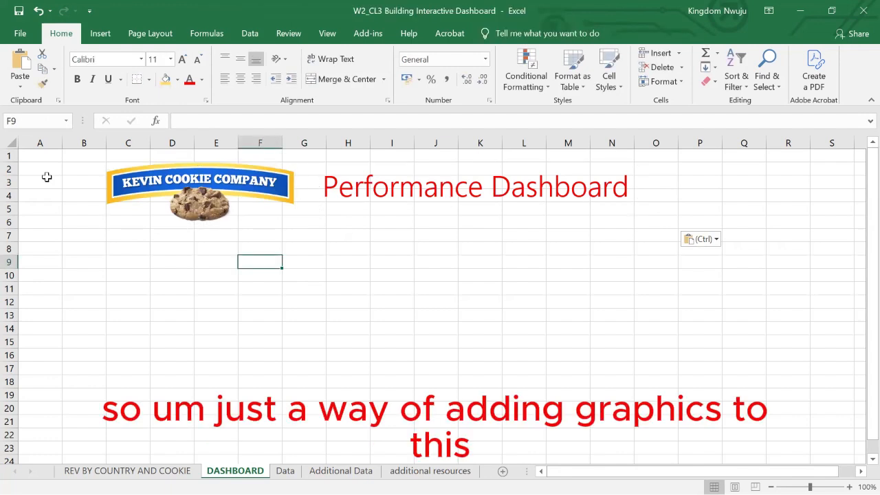
Fill the banner range A2:S6 behind the logo and title with the golden yellow colour.
left_click_drag(36, 164, 838, 228)
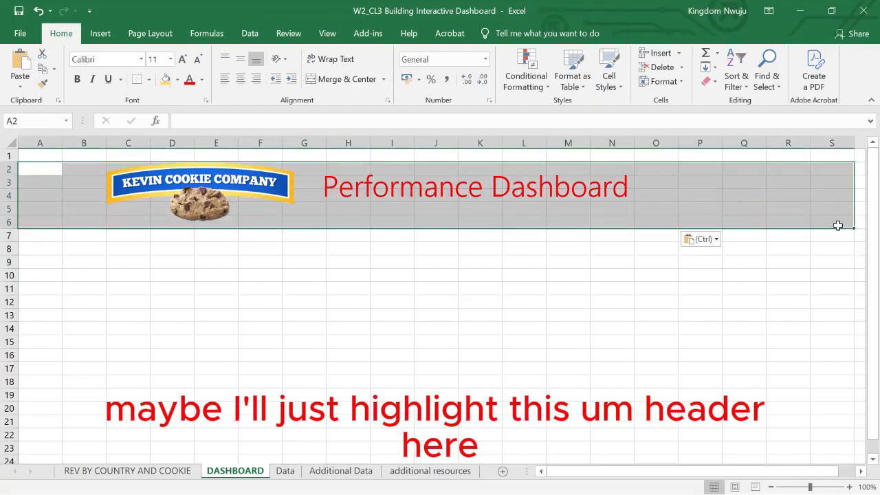
left_click(165, 79)
left_click(348, 302)
Make the Performance Dashboard title text bold and increase its font size to 44.
left_click(354, 201)
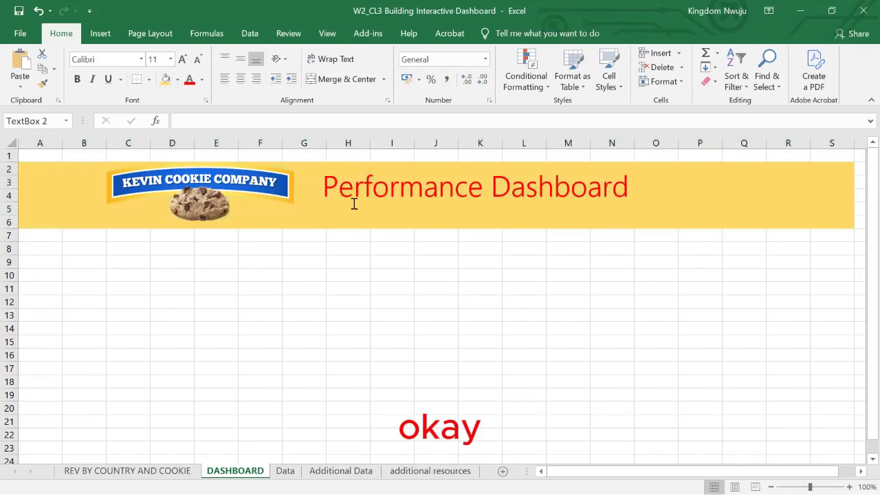
left_click(314, 177)
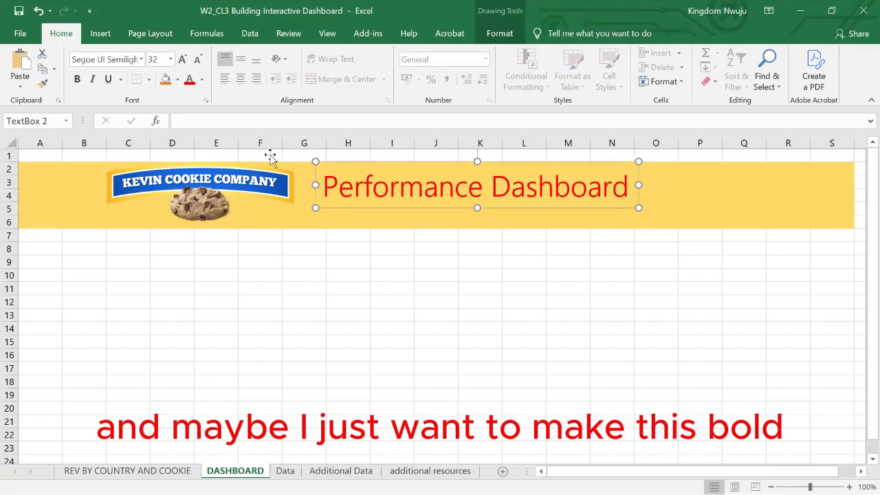
left_click(76, 80)
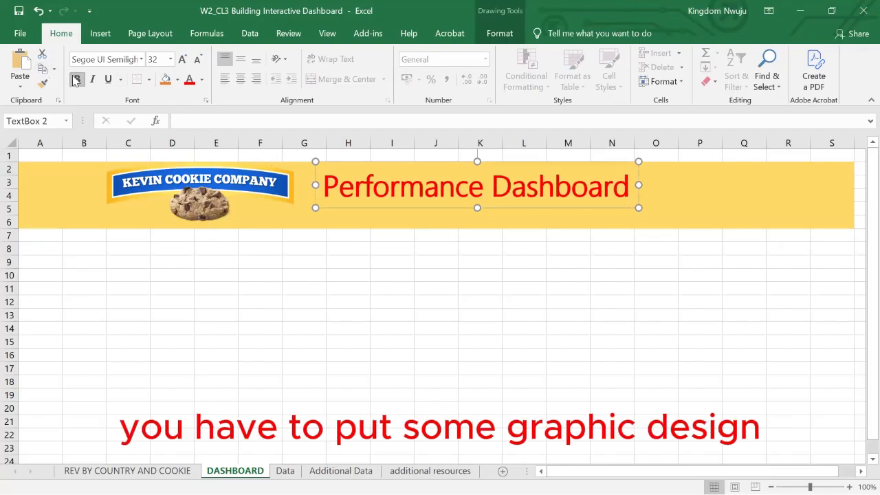
left_click(182, 59)
left_click(183, 59)
left_click(182, 59)
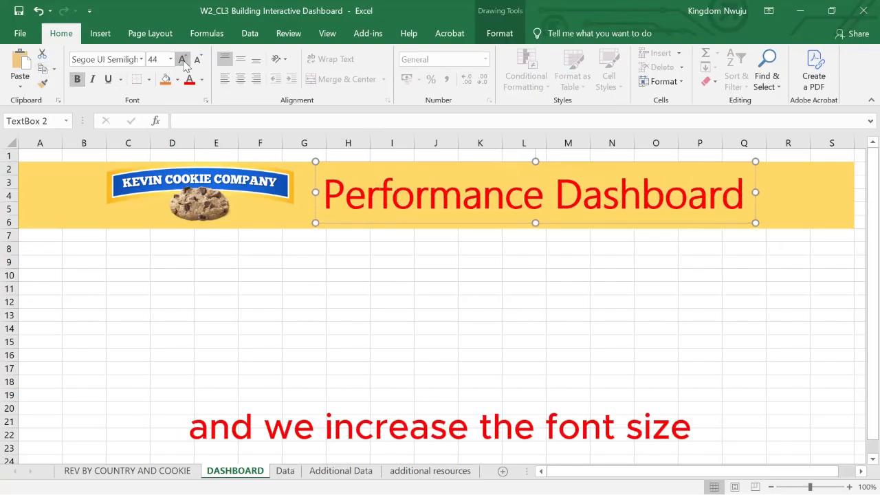
left_click(286, 313)
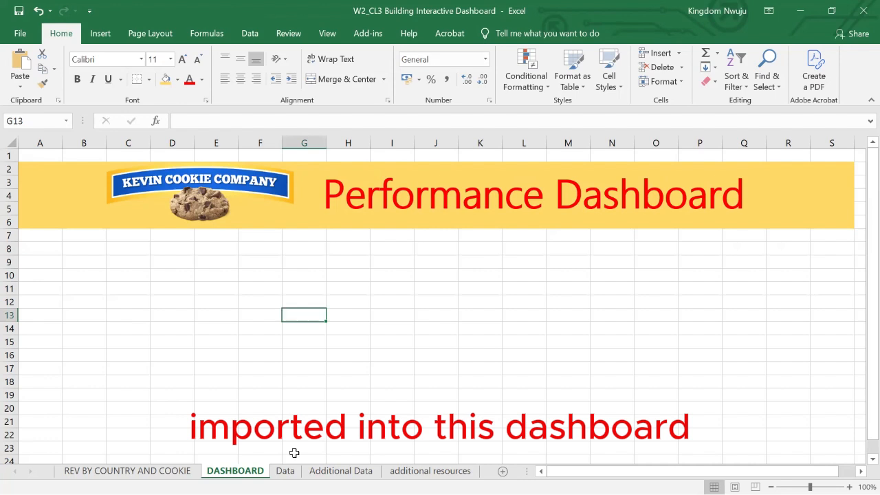
Copy the Revenue by Country and Cookie Type PivotChart to the DASHBOARD sheet and place it, slightly enlarged, centrally below the banner.
left_click(127, 471)
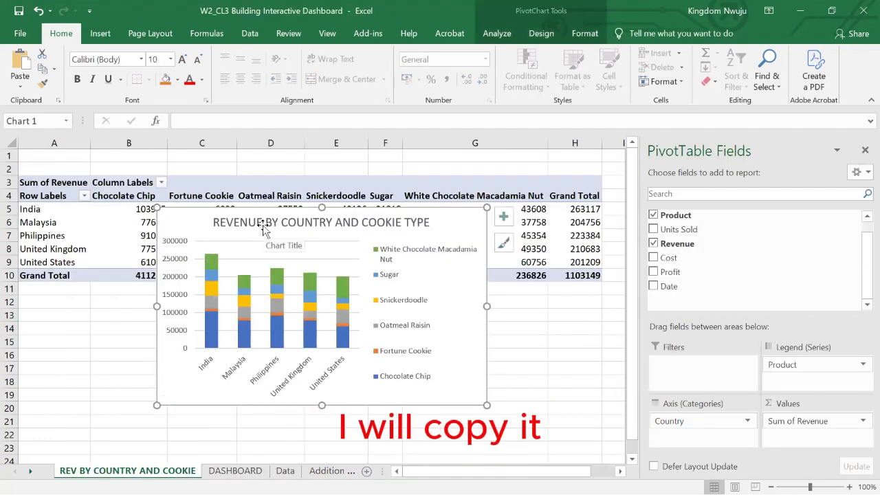
left_click(235, 471)
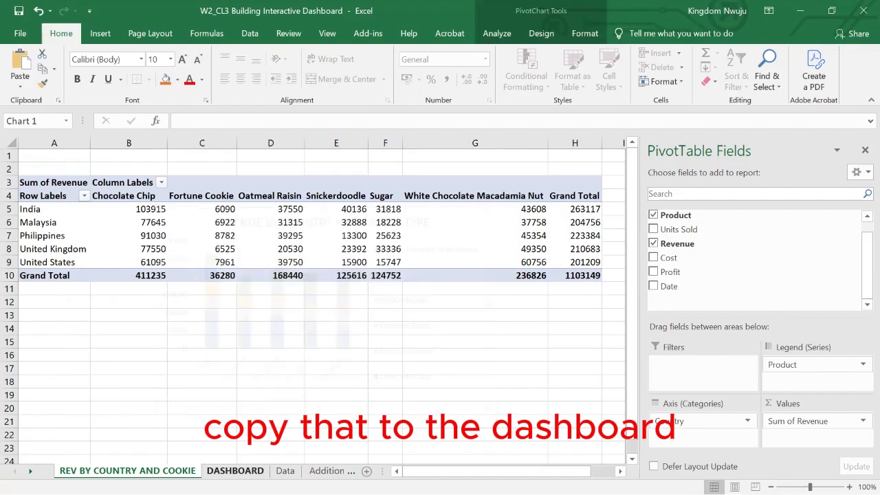
left_click(284, 257)
key("ctrl+v")
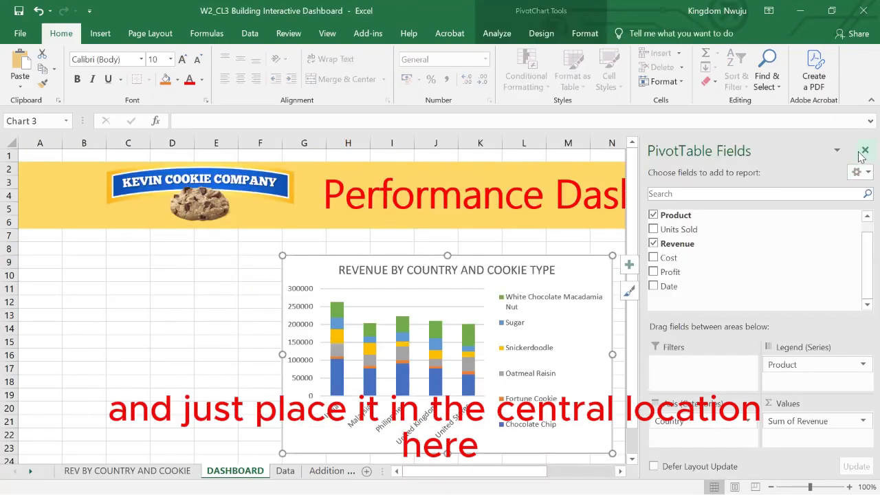
left_click(865, 151)
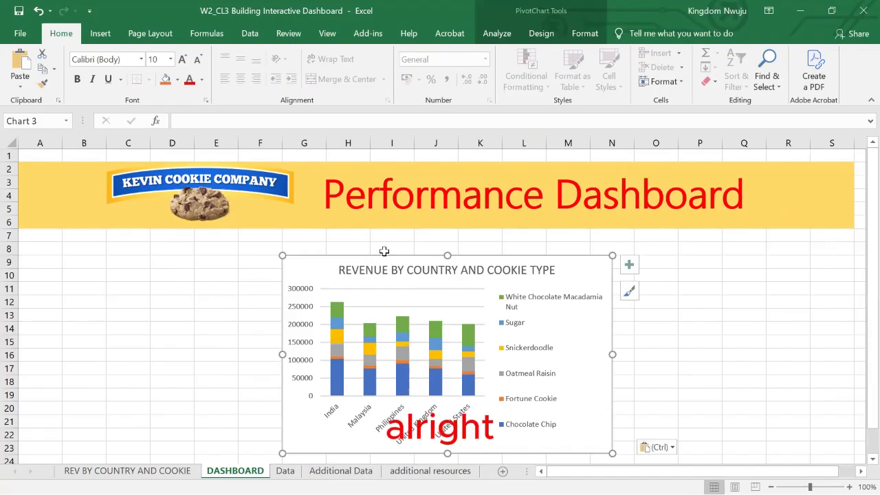
left_click_drag(385, 251, 343, 242)
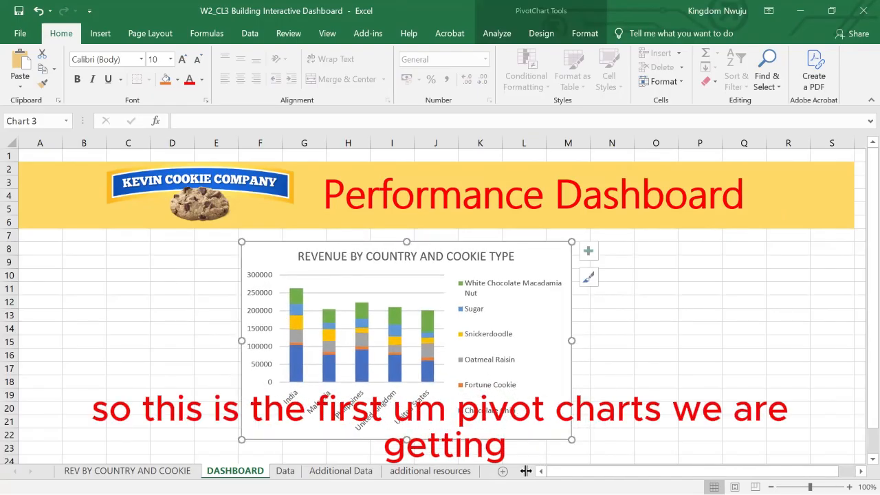
left_click_drag(572, 438, 588, 462)
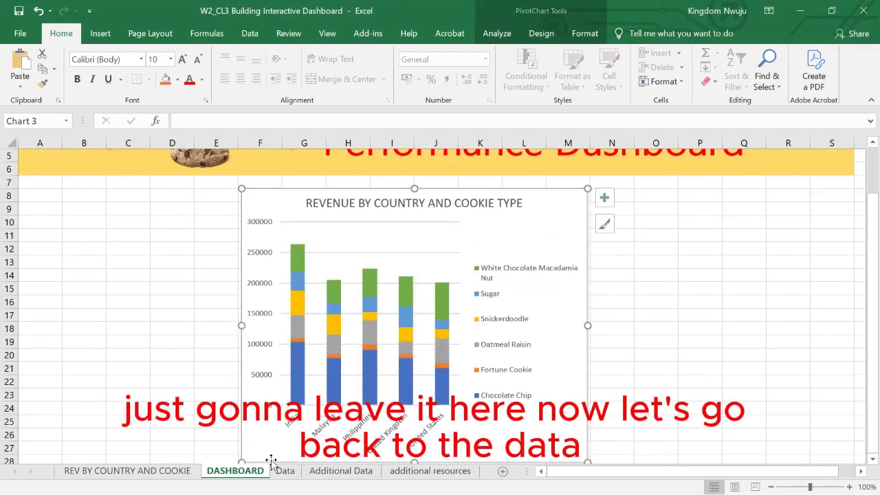
Create a new PivotTable from Table1 on the Data sheet, placing it on a new worksheet.
left_click(283, 471)
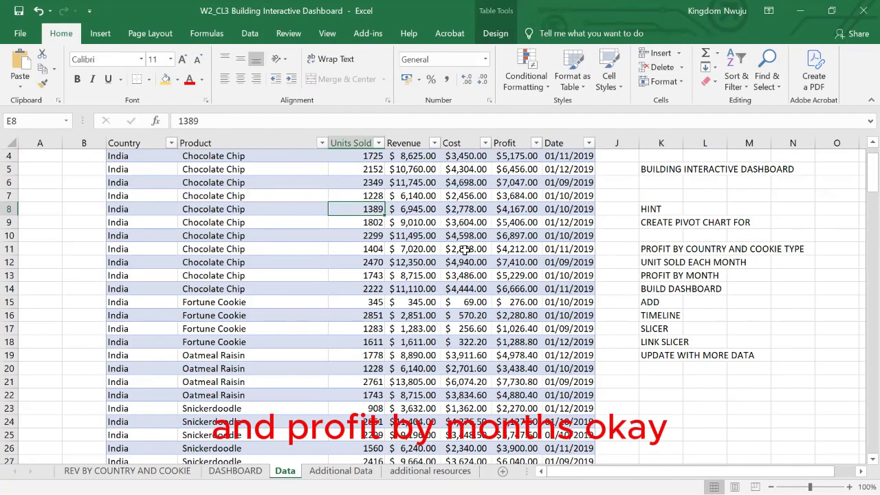
scroll(385, 237, "up", 1)
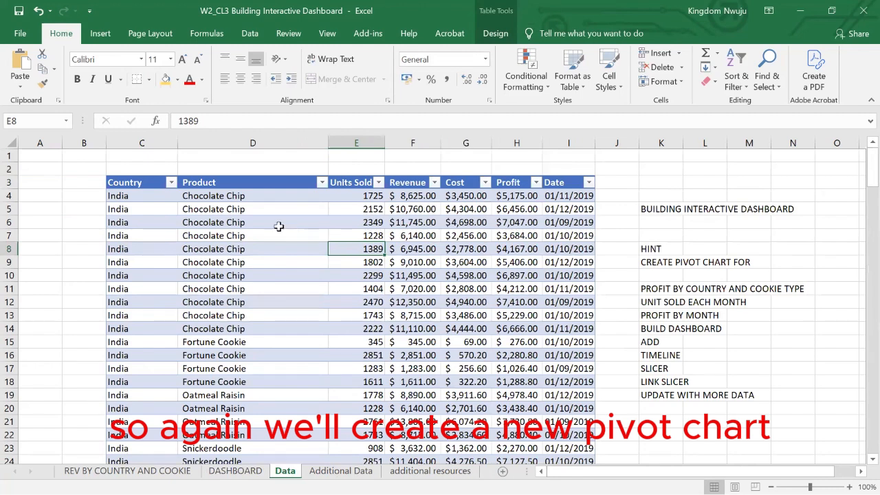
left_click(101, 33)
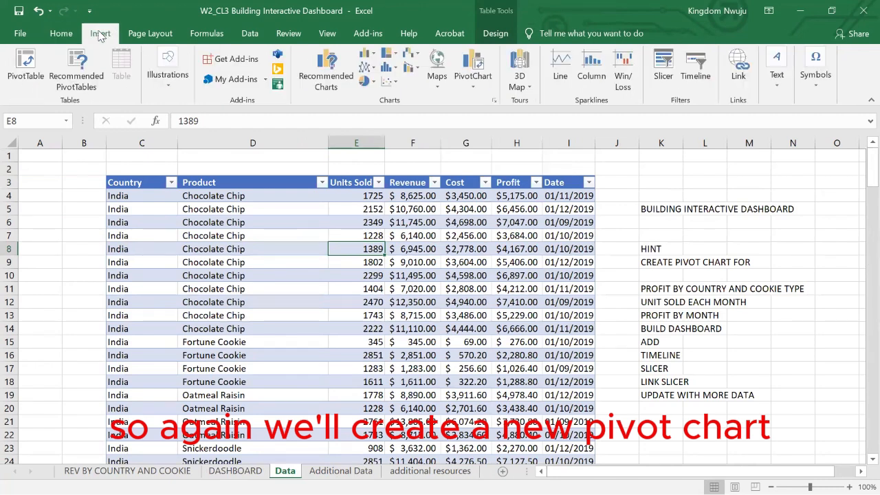
left_click(28, 64)
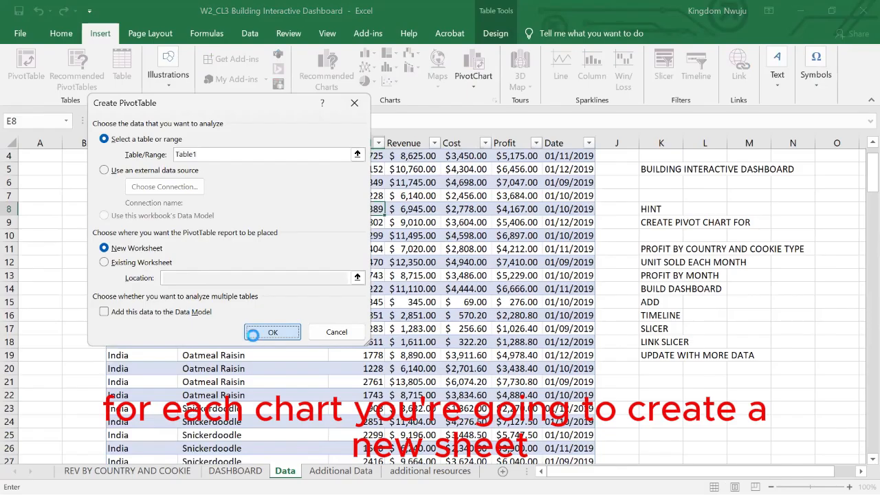
left_click(253, 334)
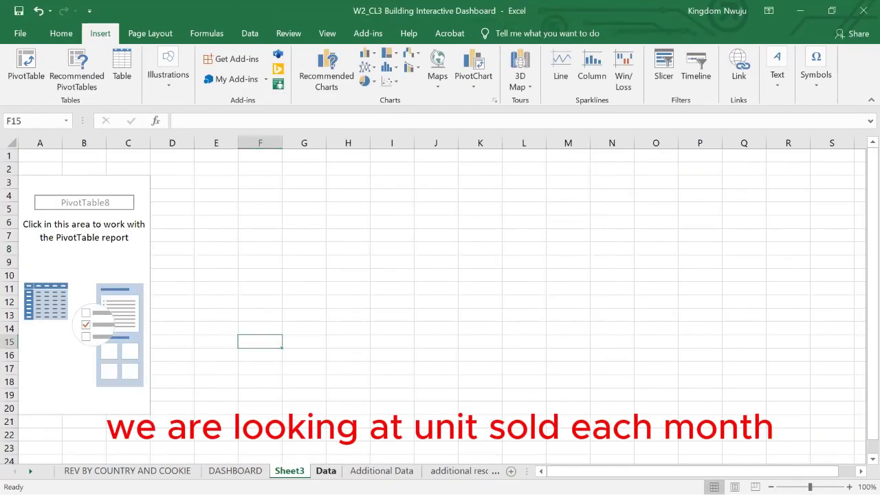
Build the new sheet's PivotTable with Sum of Units Sold as values and Date, grouped by months, as rows.
left_click(326, 470)
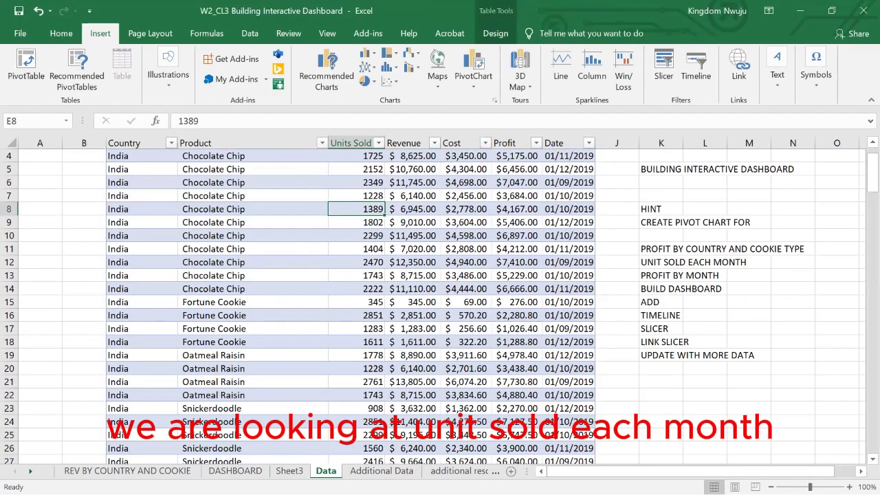
left_click(289, 471)
left_click(106, 186)
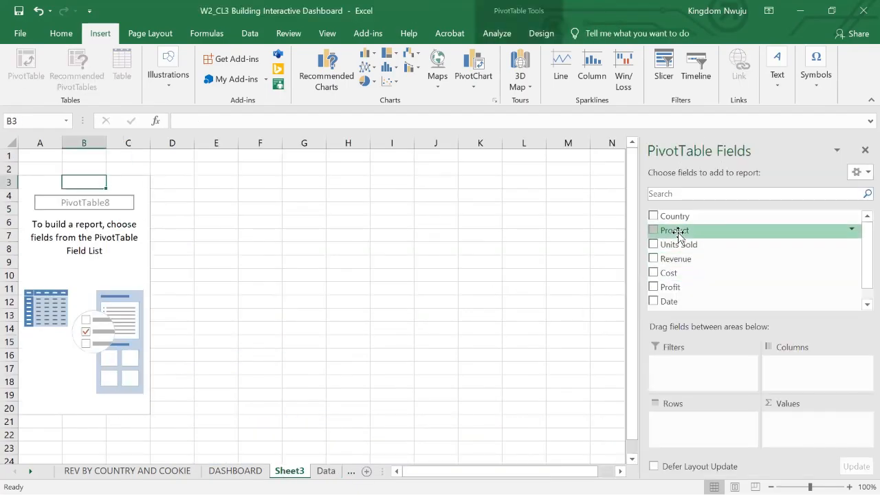
scroll(660, 230, "down", 1)
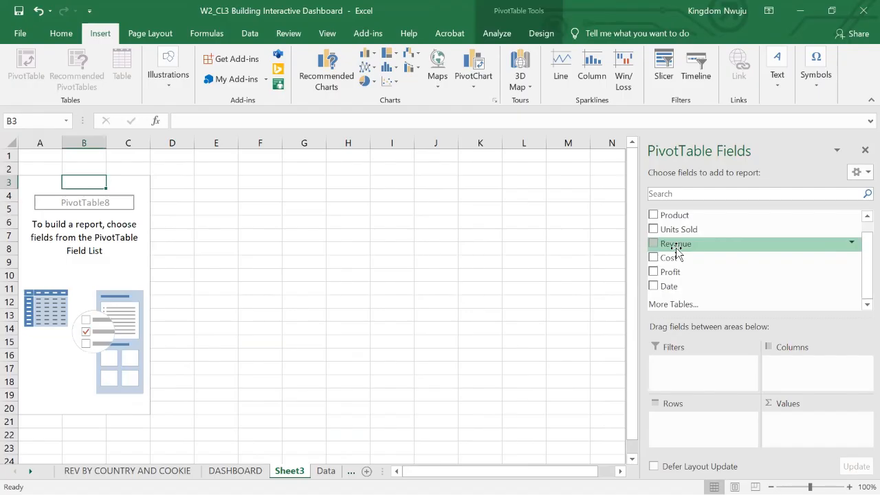
left_click_drag(686, 229, 693, 427)
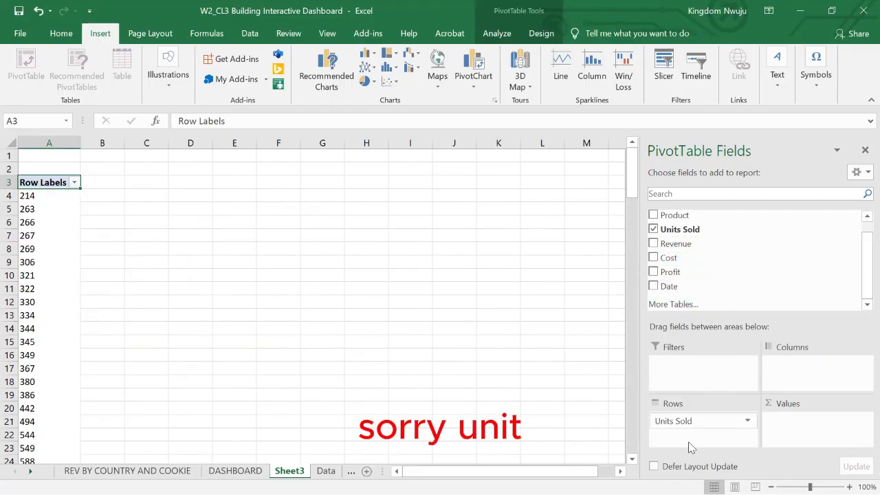
left_click_drag(685, 430, 796, 429)
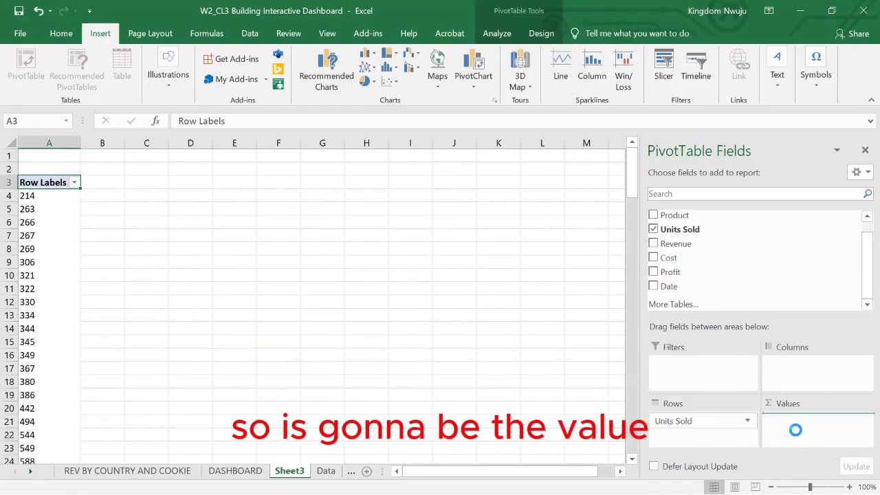
left_click(654, 287)
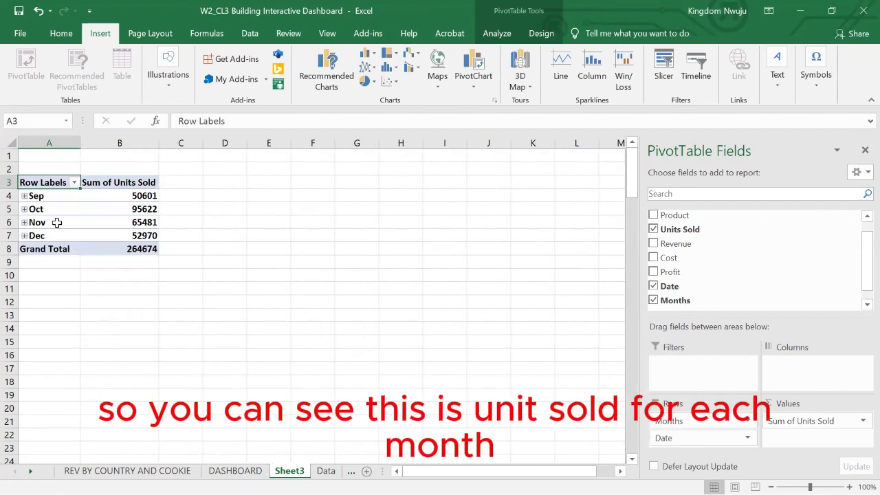
Insert a Line PivotChart from the monthly units sold PivotTable.
left_click(121, 198)
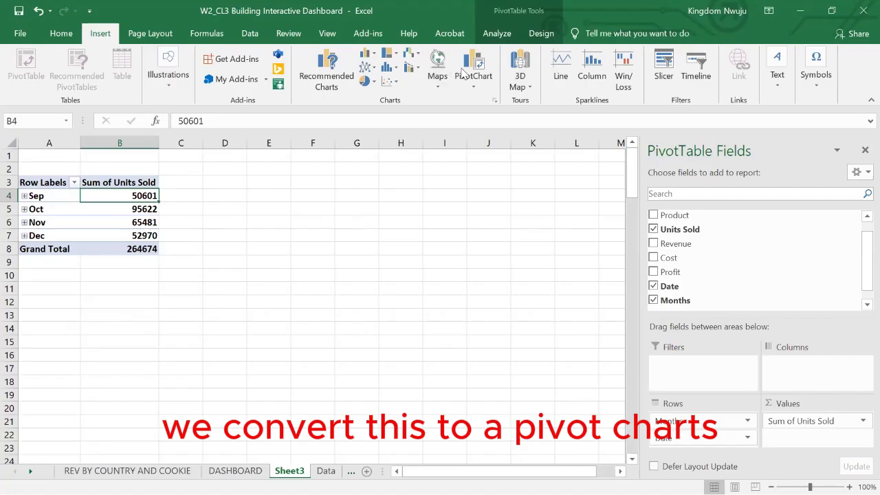
left_click(471, 69)
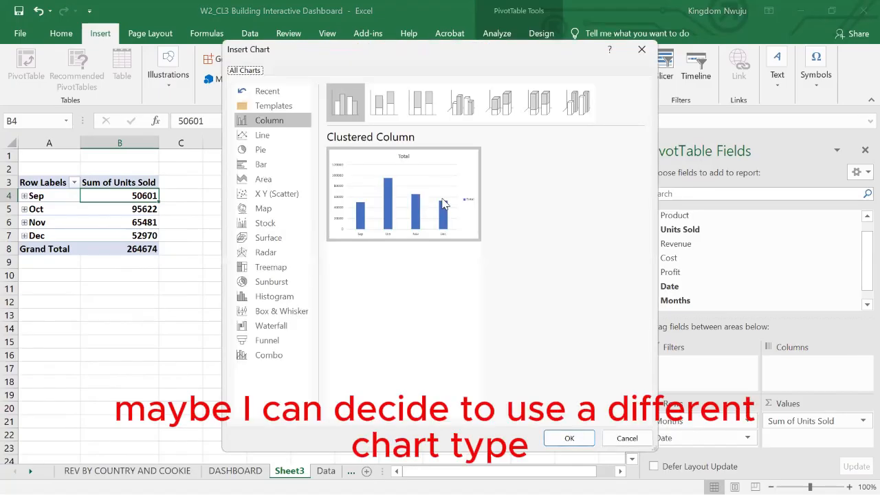
left_click(279, 139)
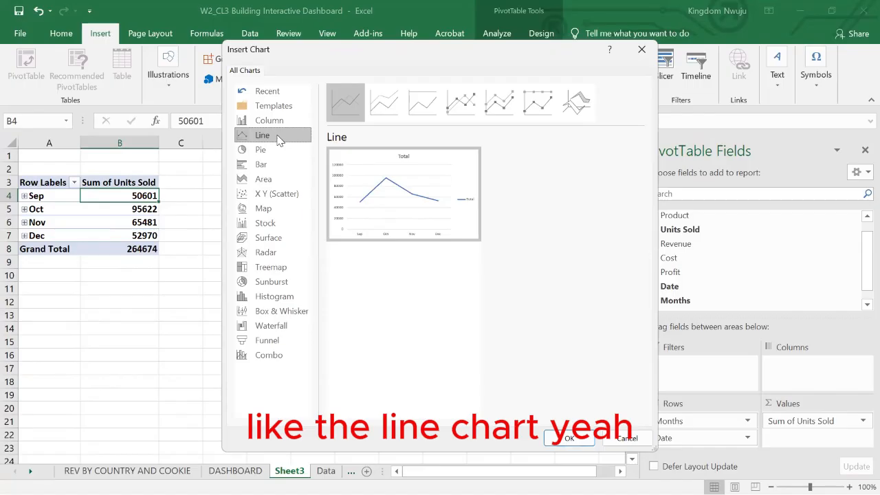
left_click(562, 433)
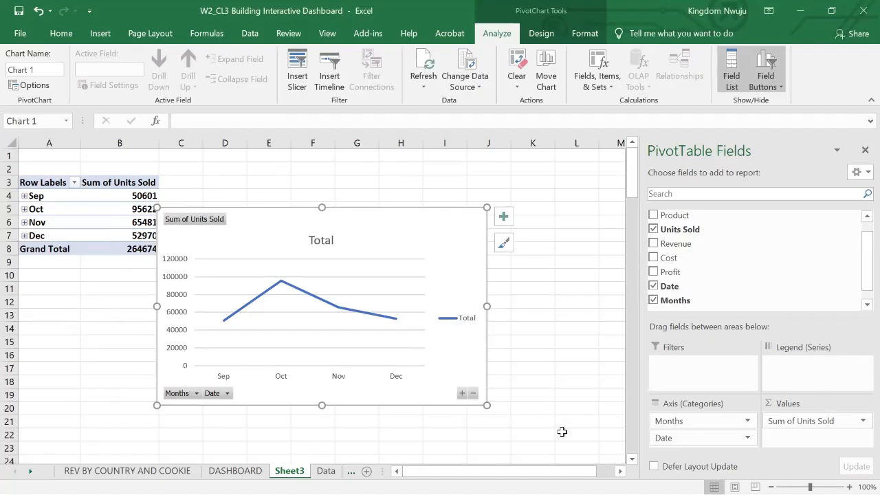
Title the line chart "UNIT SOLD EACH MONTH" and hide all of its field buttons.
left_click(320, 240)
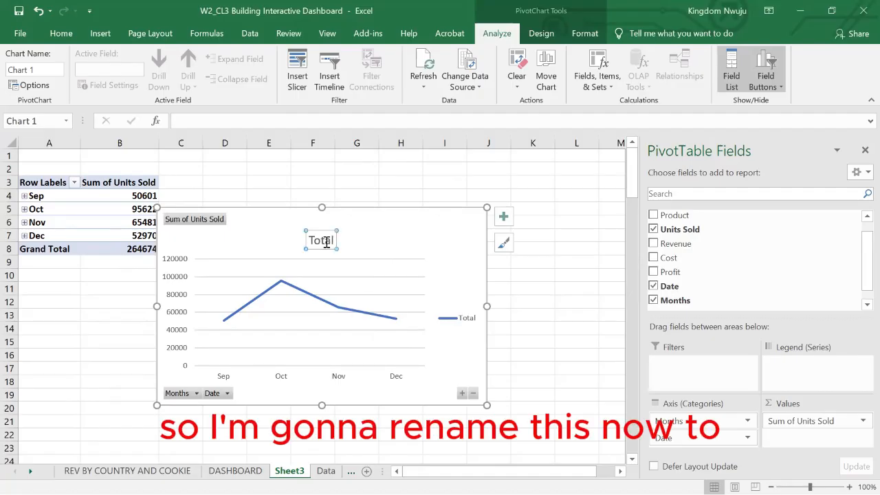
double_click(326, 241)
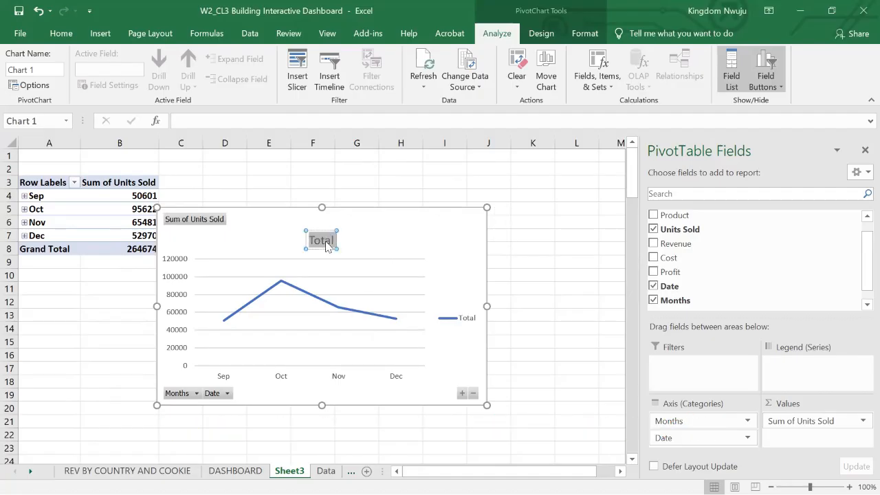
type("UNIT SOLD")
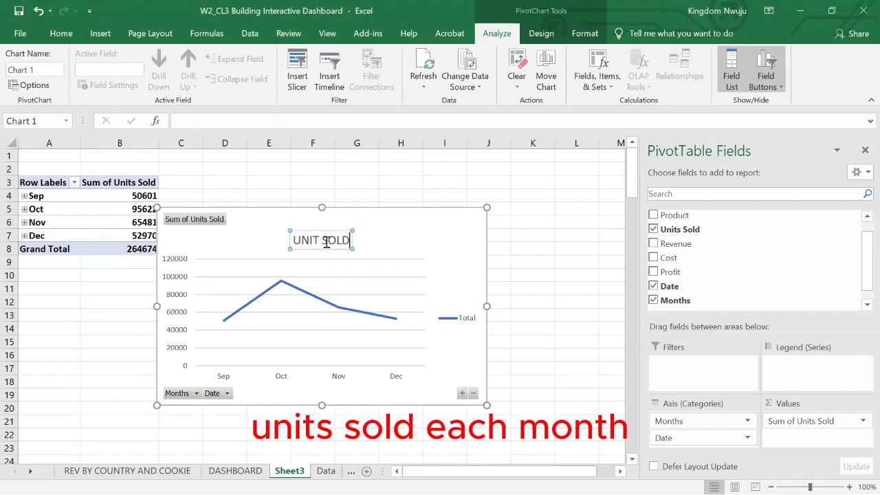
type(" EACH MONTH")
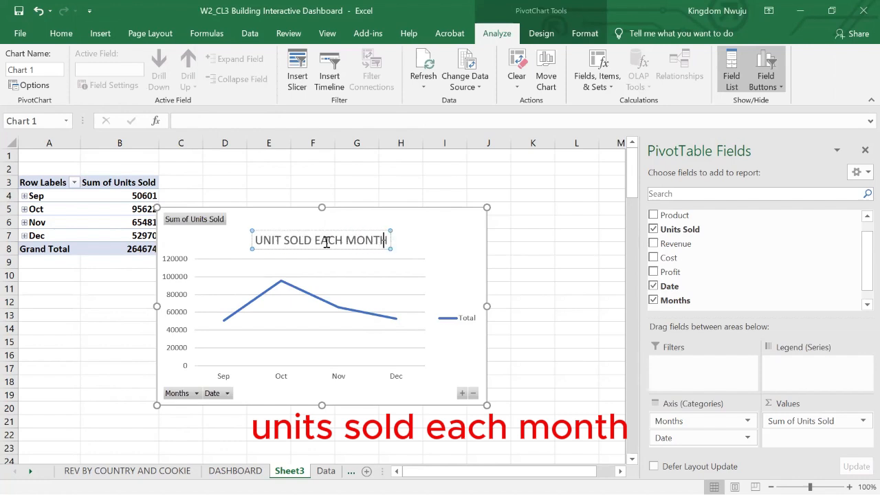
right_click(190, 396)
left_click(247, 351)
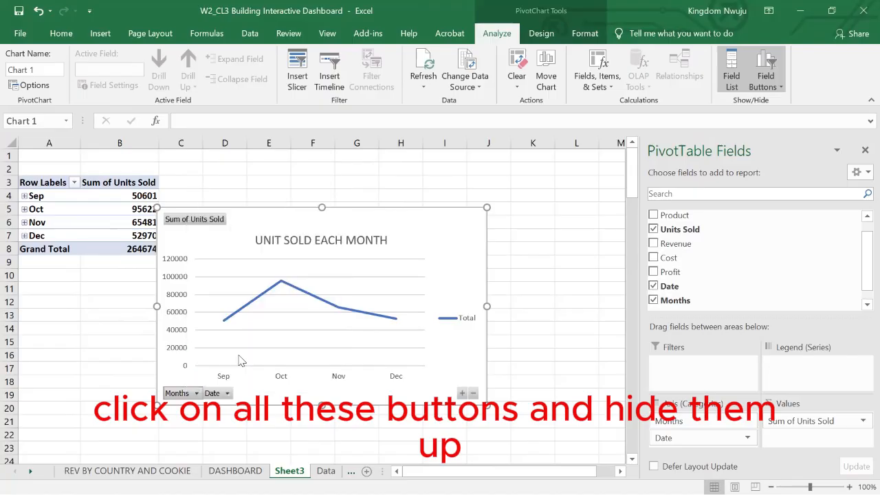
Rename the worksheet with the line chart "UNIT SOLD EACH MONTH".
right_click(289, 471)
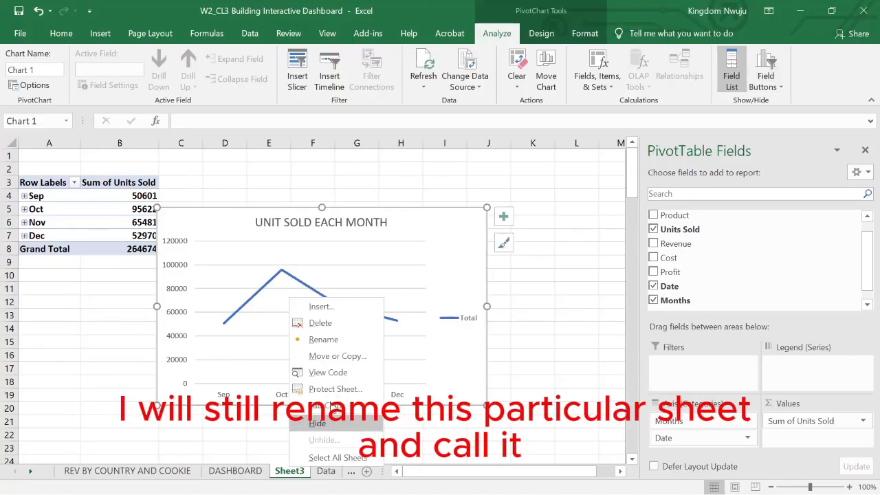
left_click(333, 341)
type("UNIT")
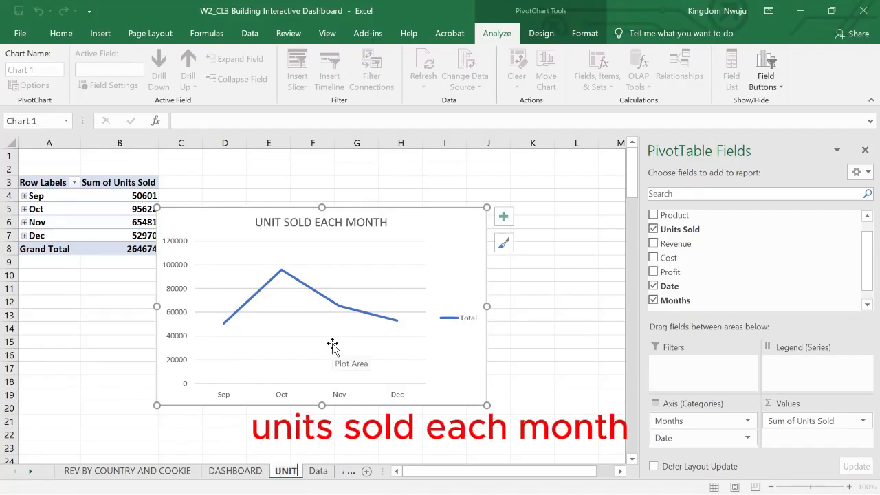
type(" SOLD EACH MO")
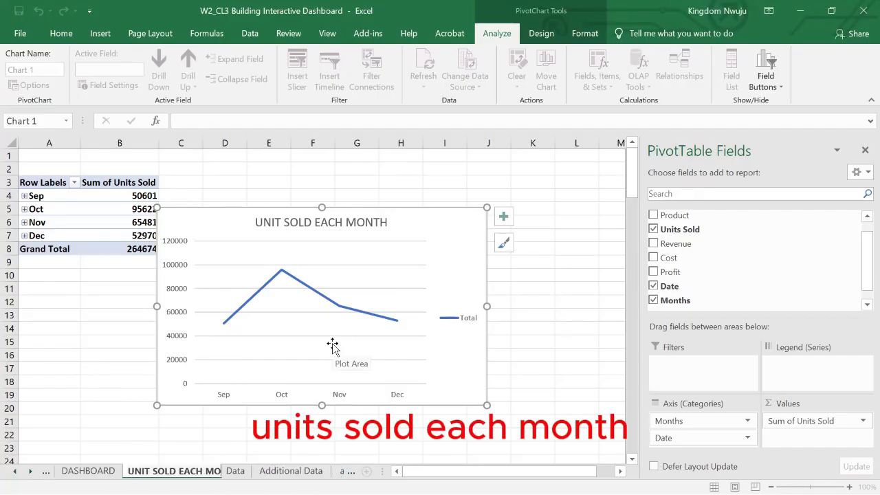
type("NTH")
key("Return")
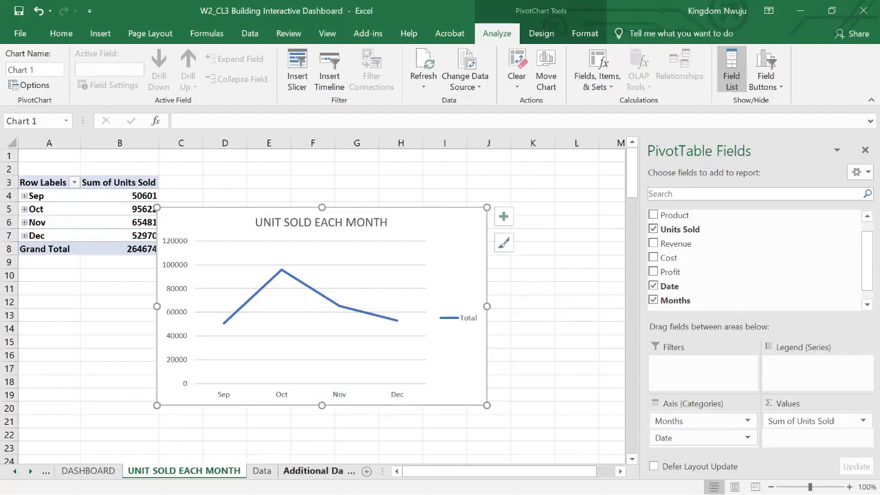
Copy the Unit Sold Each Month line chart to cell O10 of the DASHBOARD sheet.
left_click(88, 471)
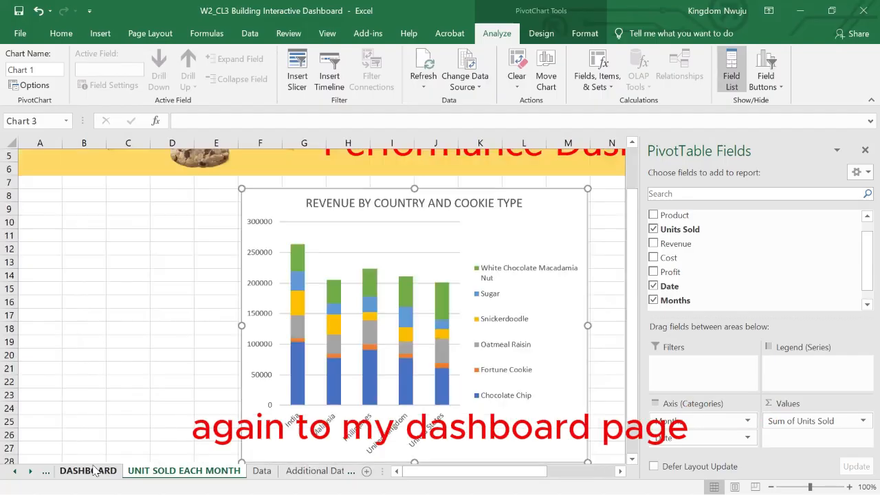
left_click(865, 150)
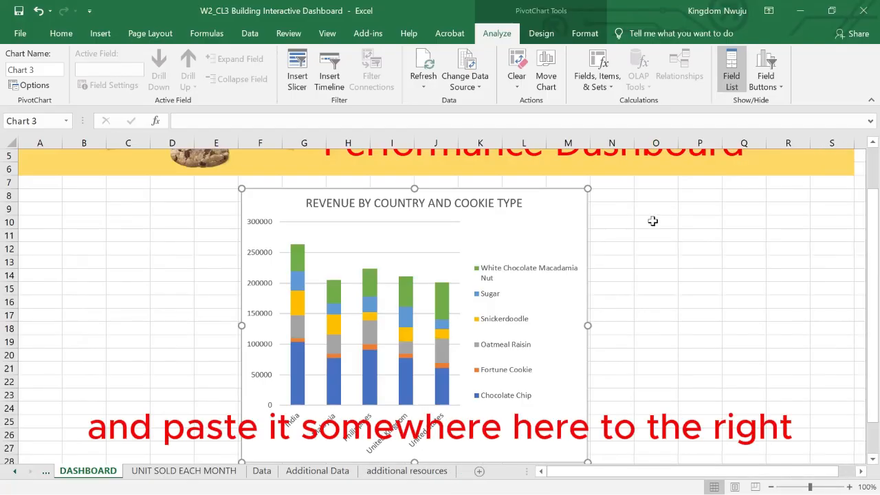
left_click(651, 221)
key("ctrl+v")
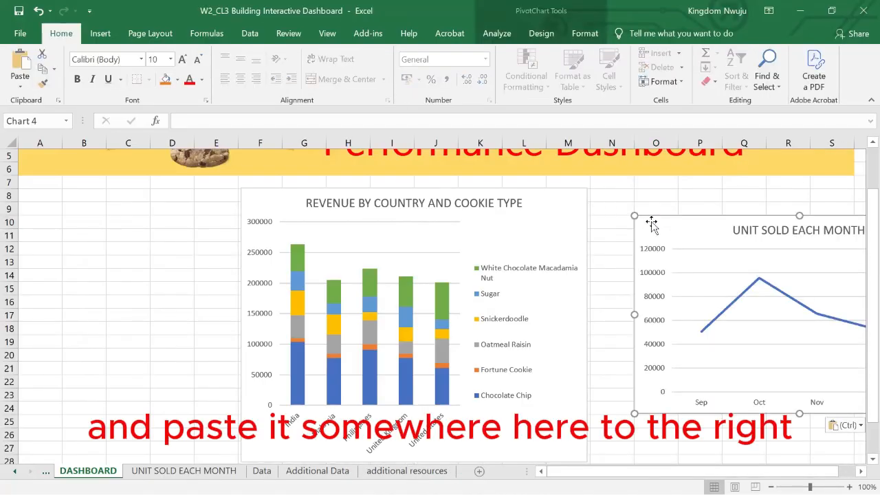
Move the line chart beside the revenue chart and reduce its size to cover about N8:S19, within the banner's width.
left_click_drag(709, 257, 634, 190)
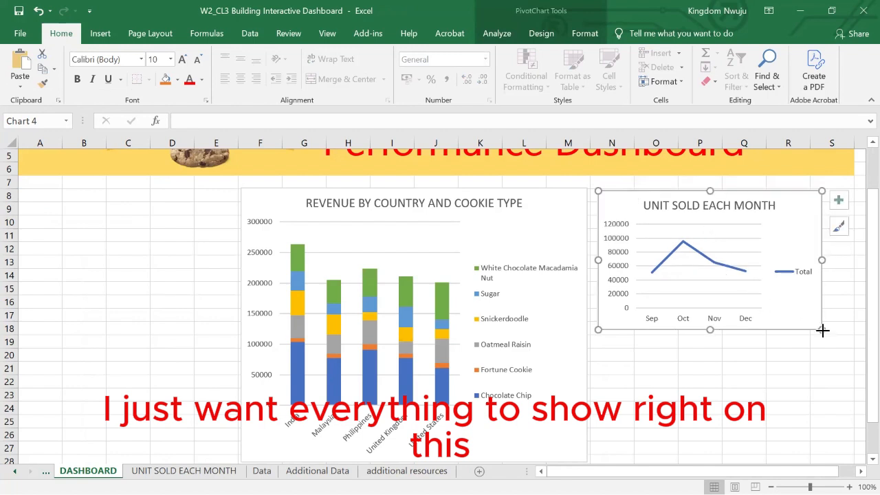
left_click_drag(822, 330, 852, 348)
left_click(664, 372)
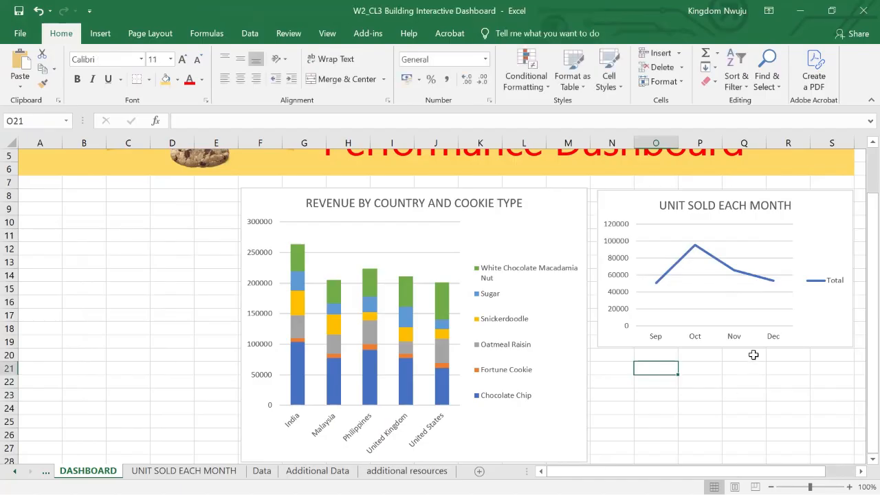
Insert a PivotTable on a new worksheet from the cookie sales table on the Data sheet.
left_click(788, 281)
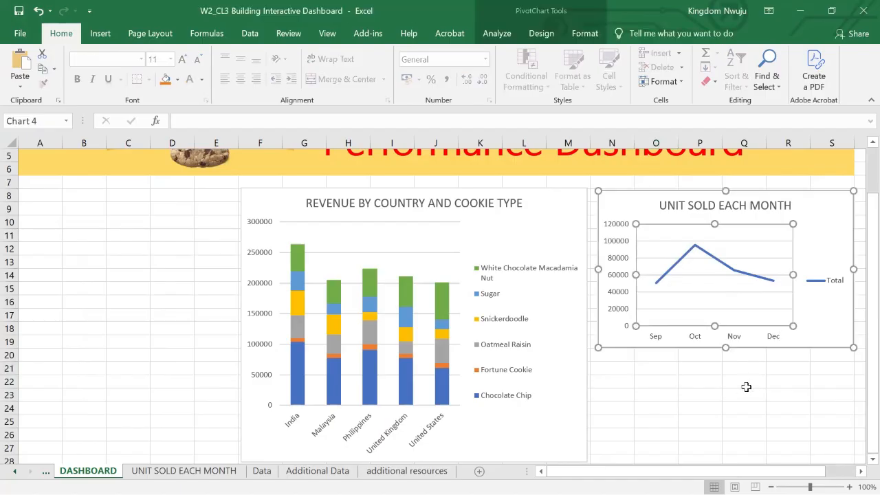
left_click(727, 398)
left_click(365, 470)
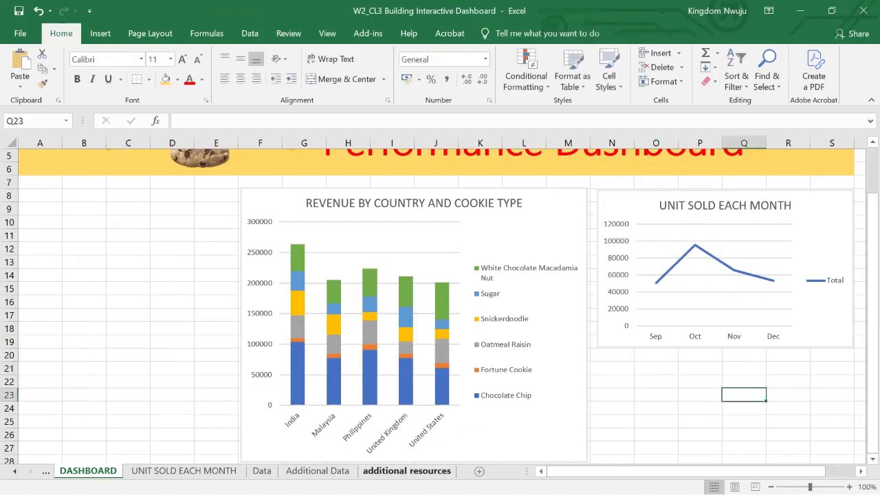
left_click(318, 471)
left_click(262, 471)
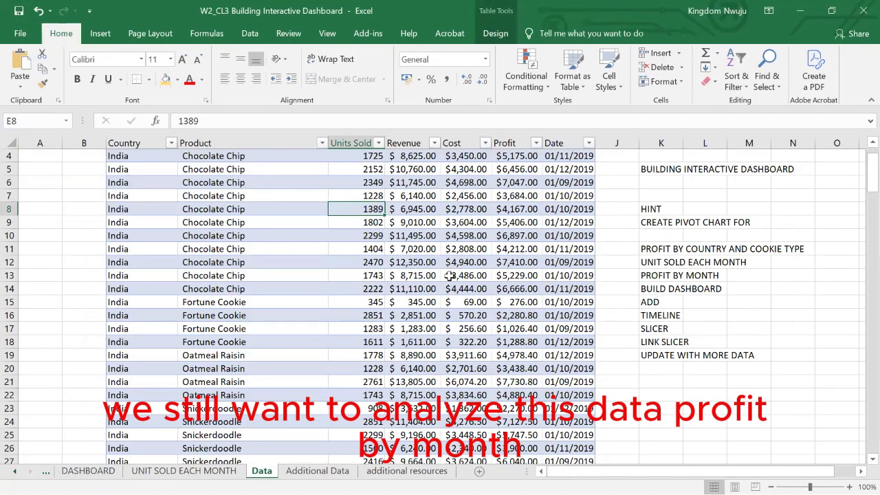
left_click(100, 33)
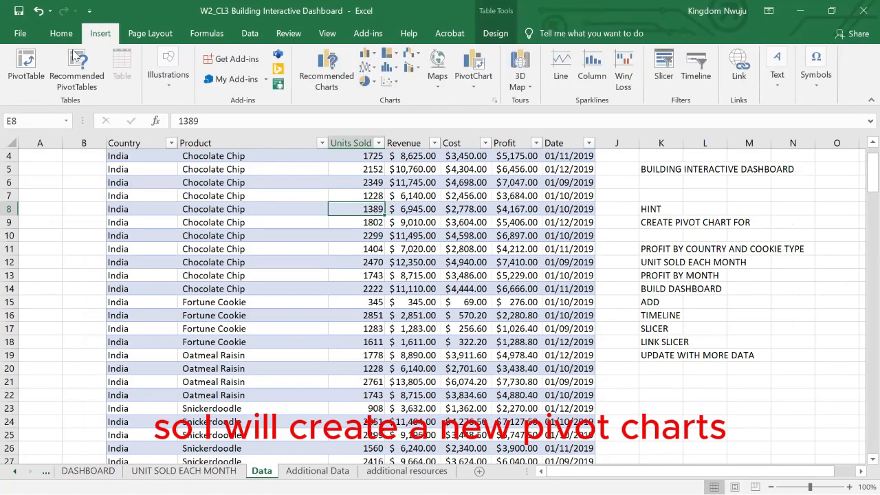
left_click(26, 60)
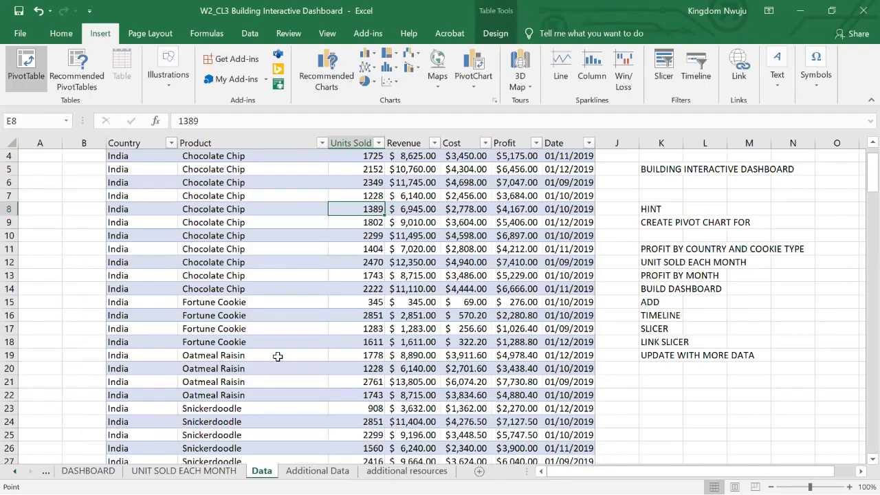
left_click(272, 333)
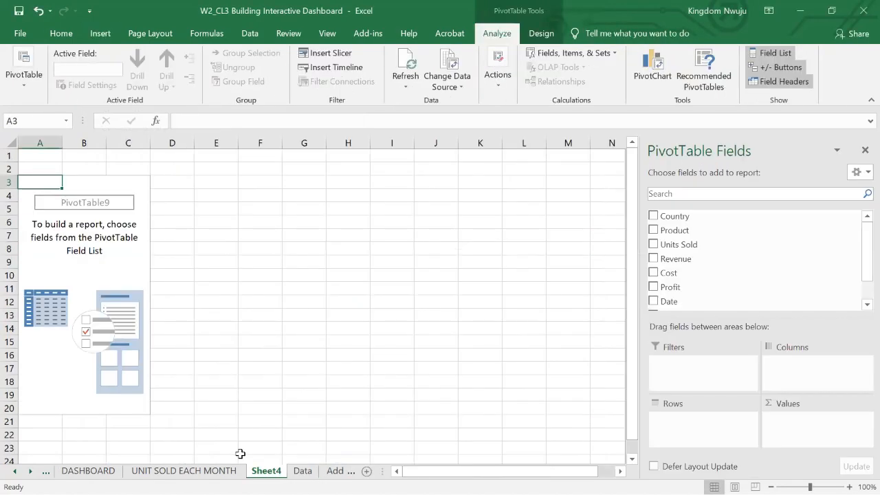
Rename the new PivotTable worksheet "PROFIT BY MONTH".
right_click(266, 471)
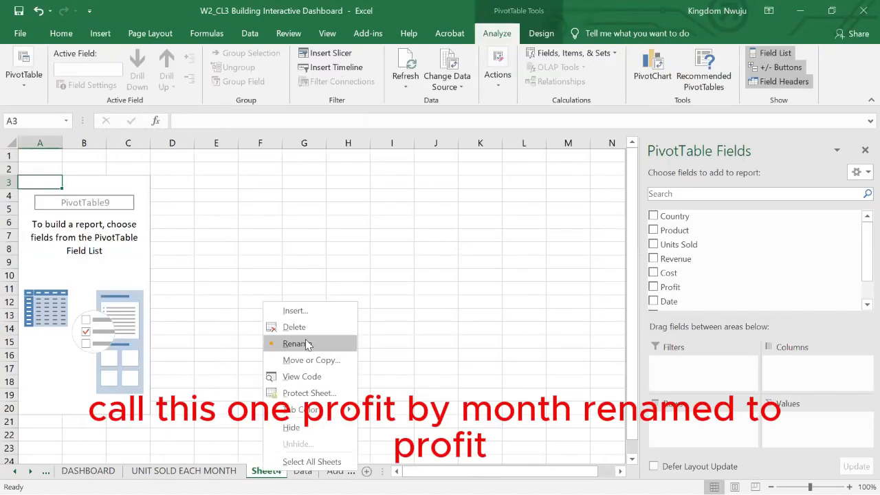
left_click(297, 344)
type("PROFUT")
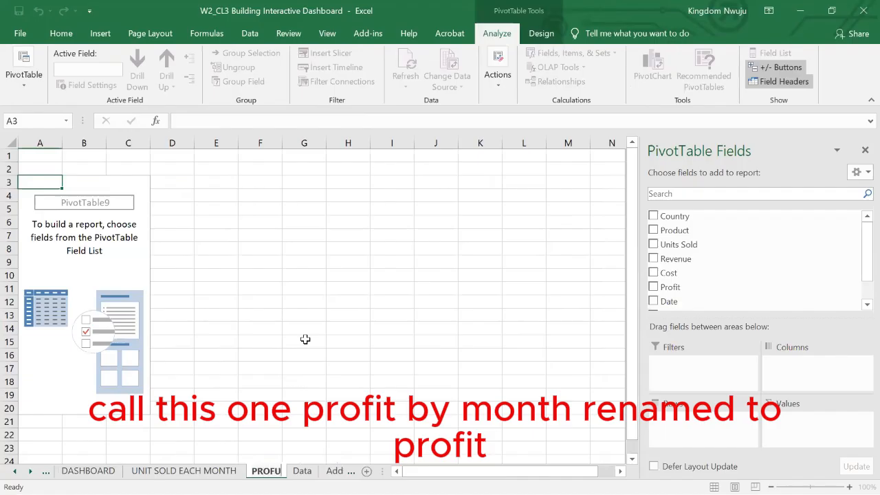
key("BackSpace")
key("BackSpace")
type("IT")
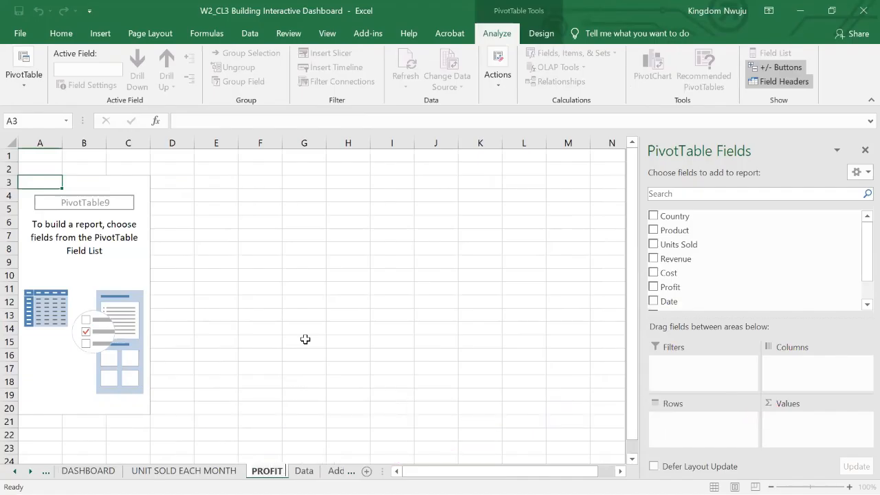
type(" BY MONTH")
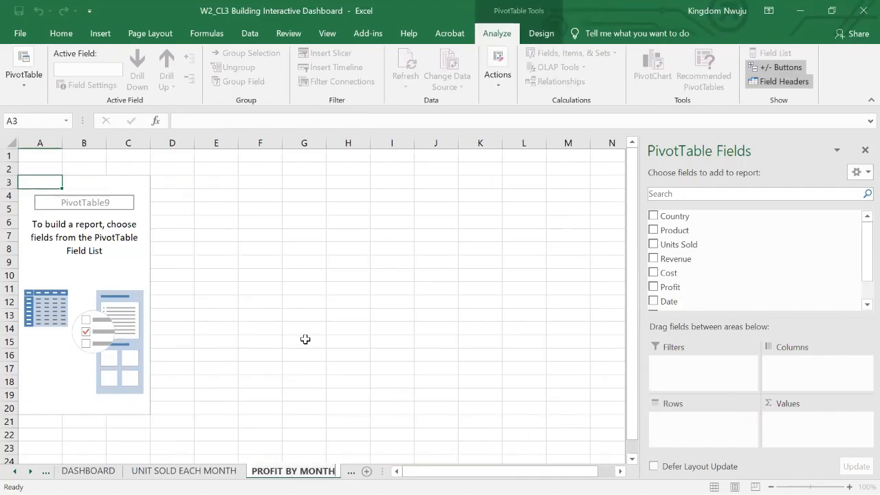
Set Date as the PivotTable's rows and Profit as its values, and insert a line PivotChart from it.
left_click_drag(670, 303, 684, 429)
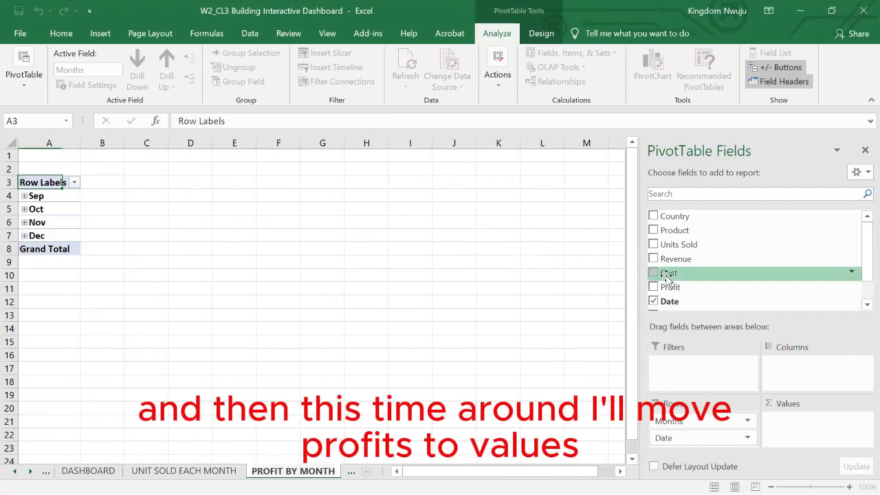
left_click_drag(664, 290, 796, 424)
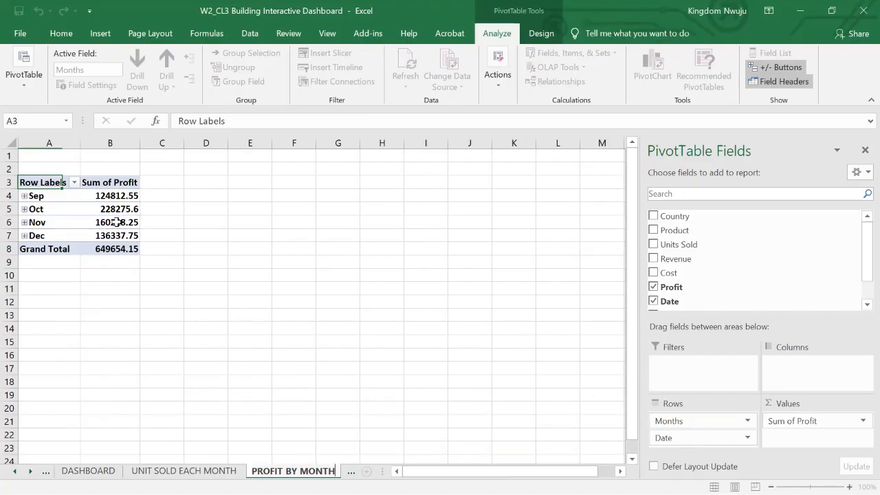
left_click(115, 222)
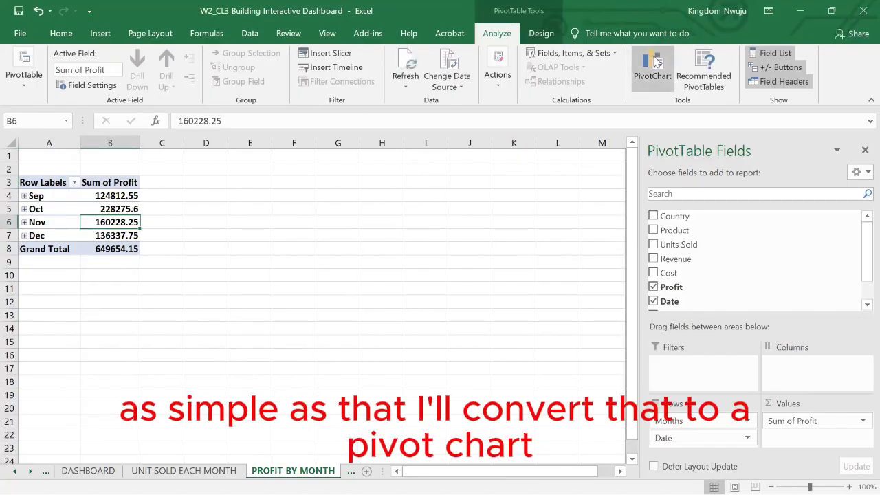
left_click(655, 63)
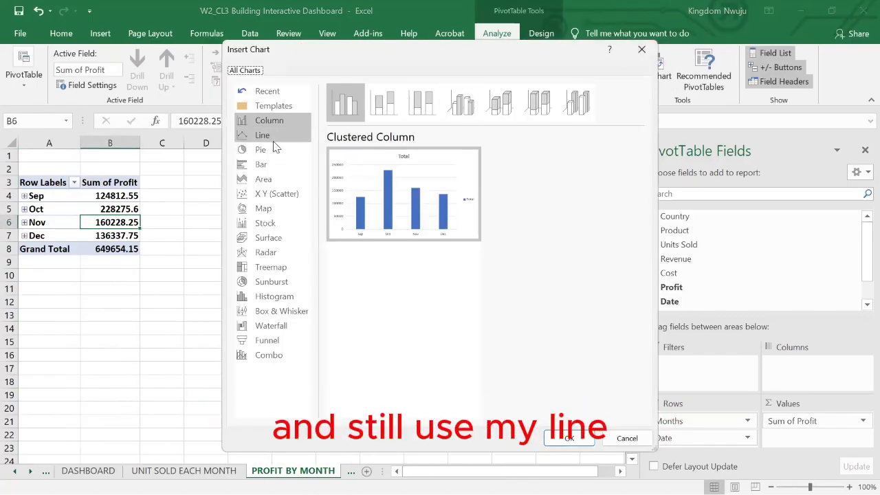
left_click(273, 141)
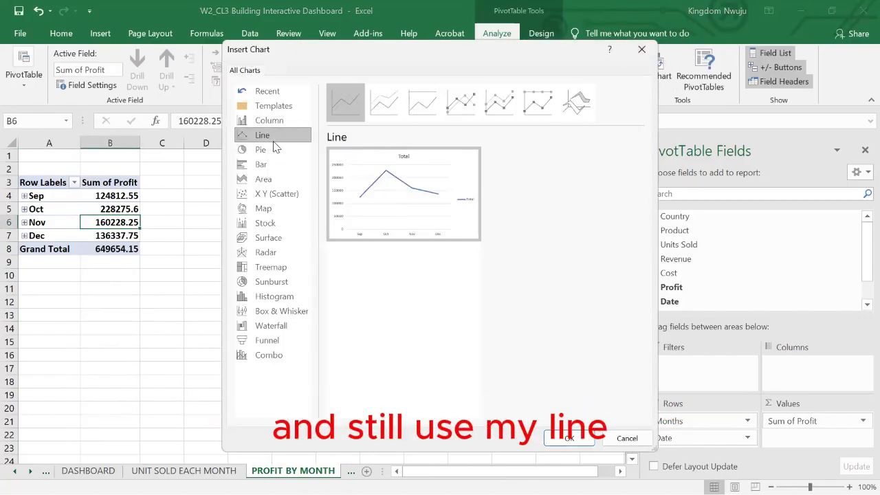
left_click(568, 441)
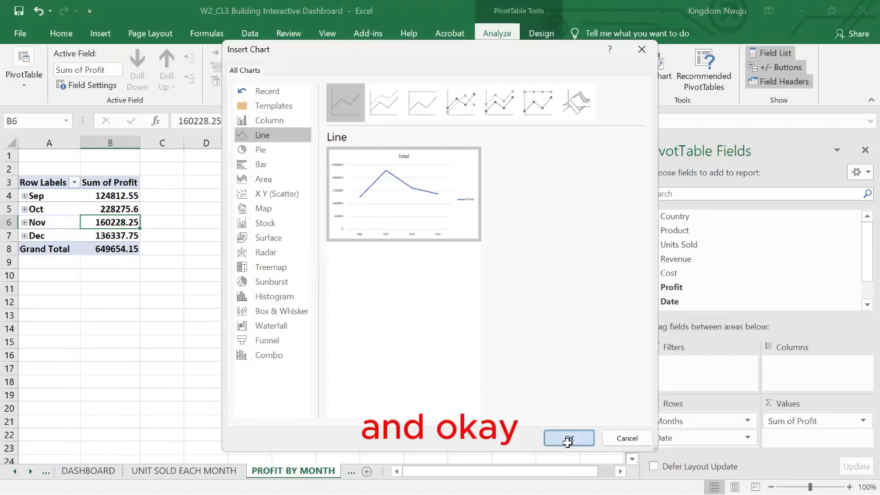
Change the profit line chart's title to "PROFIT BY MONTH".
left_click(320, 240)
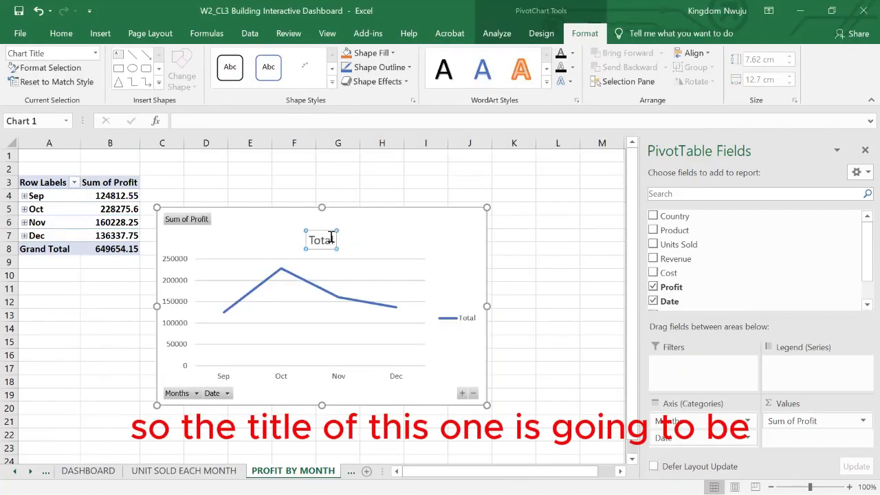
double_click(330, 238)
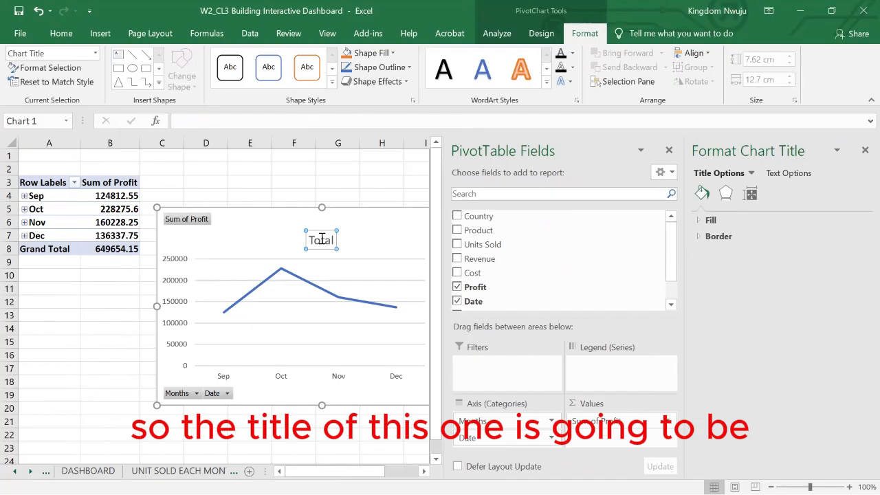
left_click(322, 238)
key("ctrl+a")
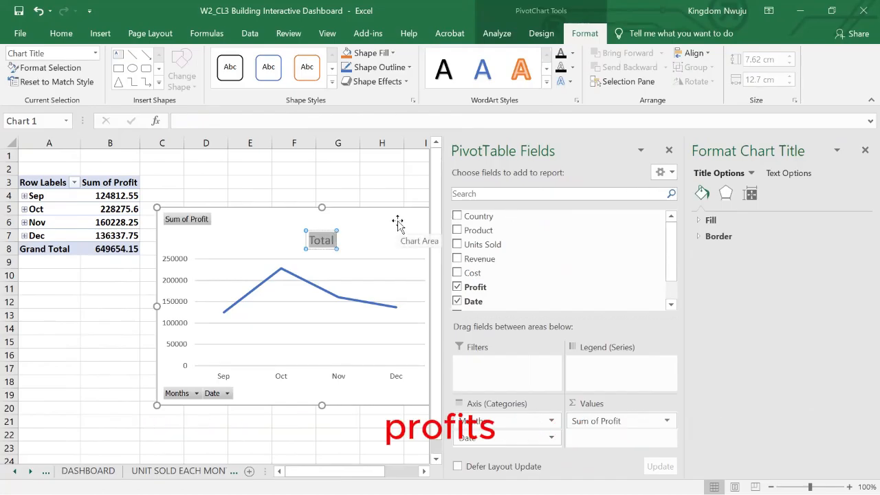
type("PROFIT")
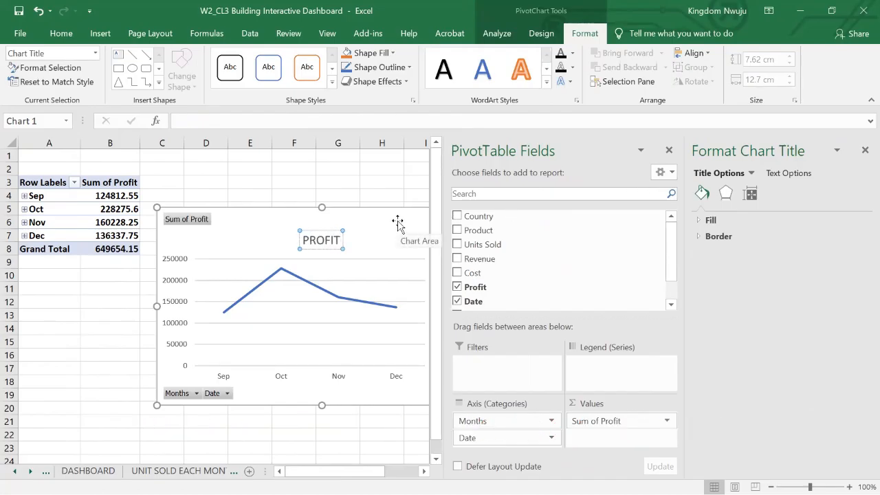
type(" BY MONTH")
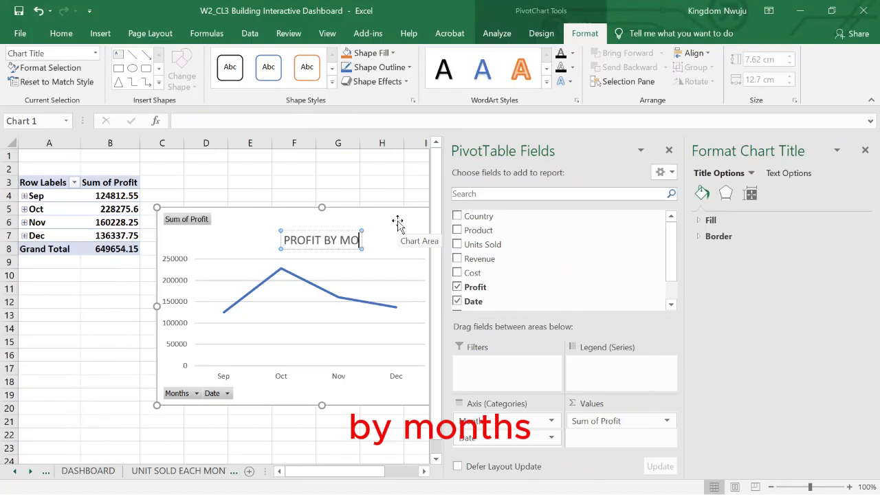
Hide all field buttons on the Profit By Month chart and close its formatting pane.
right_click(182, 228)
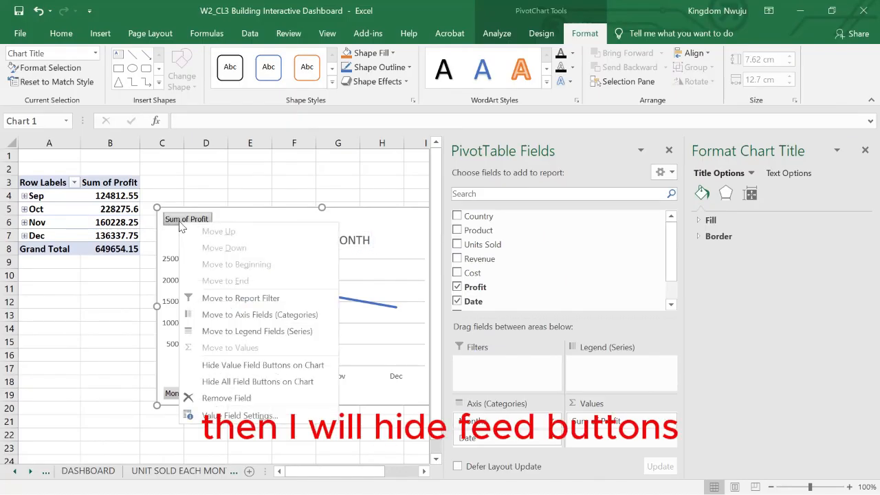
left_click(227, 383)
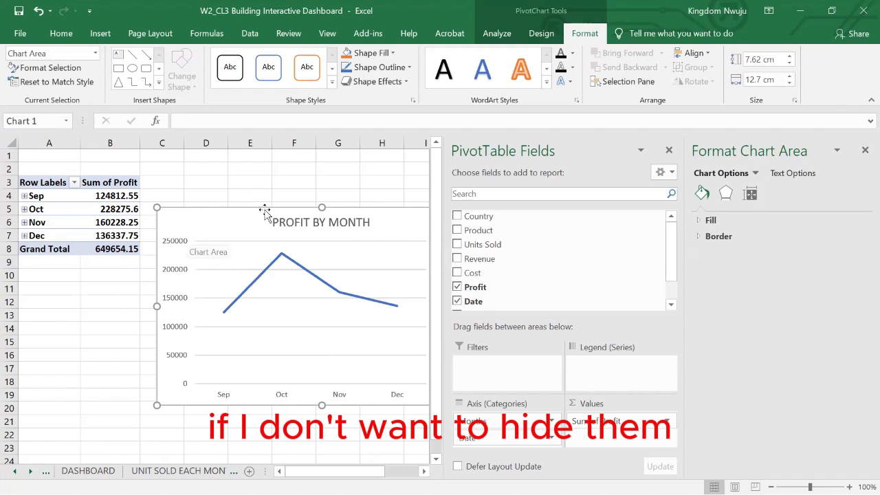
left_click(861, 155)
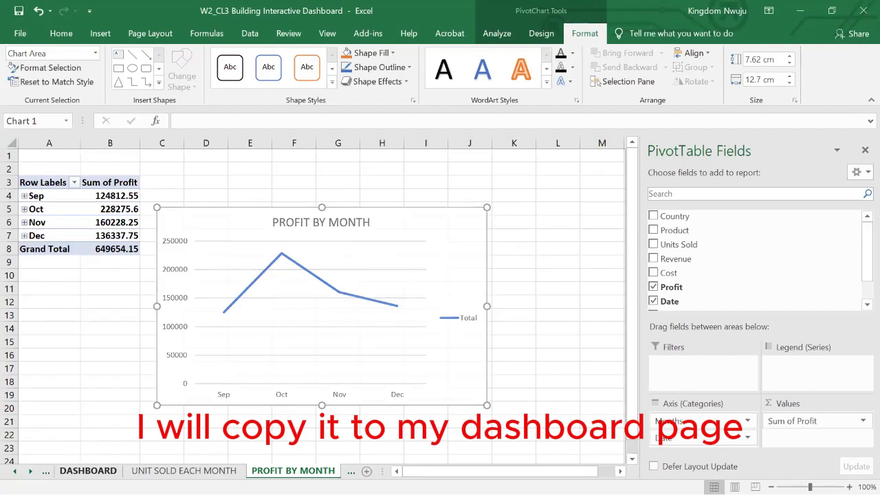
Copy the Profit By Month line chart to cell N21 of the DASHBOARD sheet and close the field list.
left_click(88, 471)
left_click(613, 372)
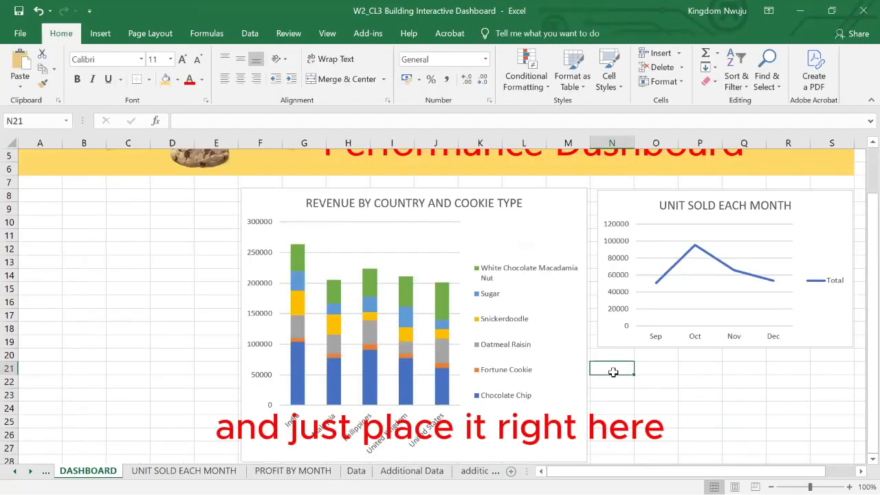
key("ctrl+v")
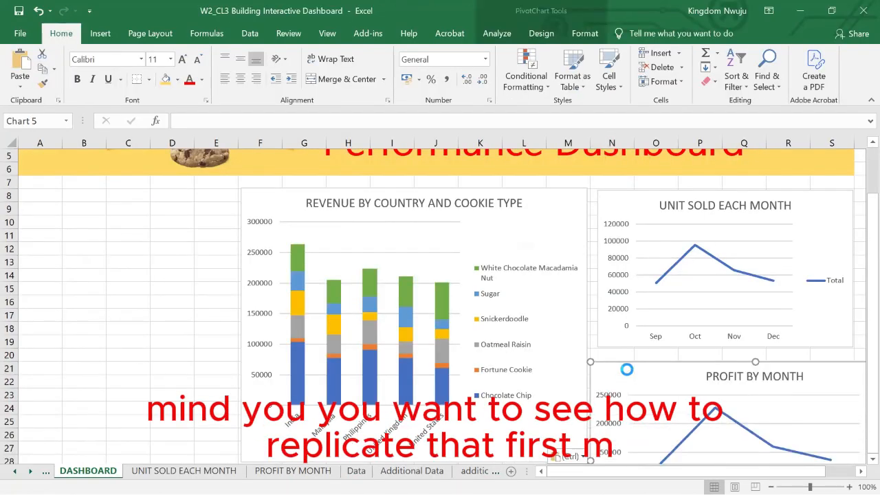
left_click(864, 151)
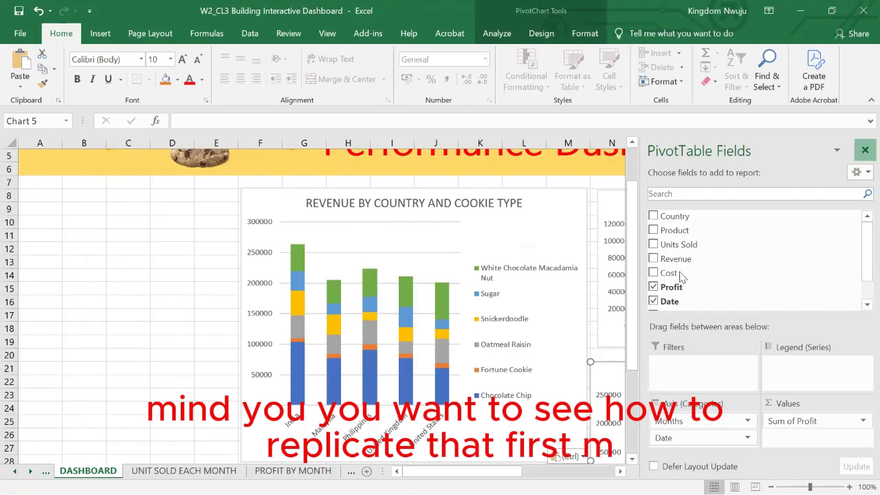
Resize the Profit By Month chart to cover about N21:S33, matching the width of the Unit Sold Each Month chart above.
left_click_drag(593, 361, 646, 365)
scroll(646, 364, "down", 2)
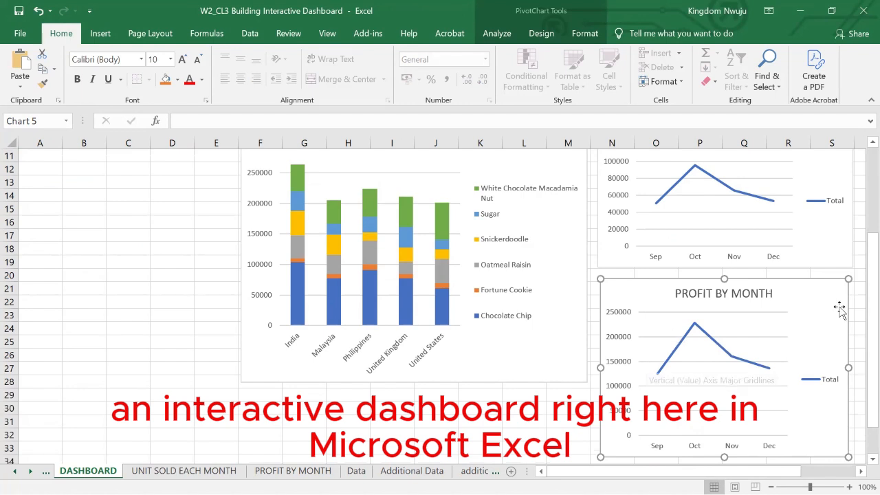
left_click_drag(856, 370, 856, 369)
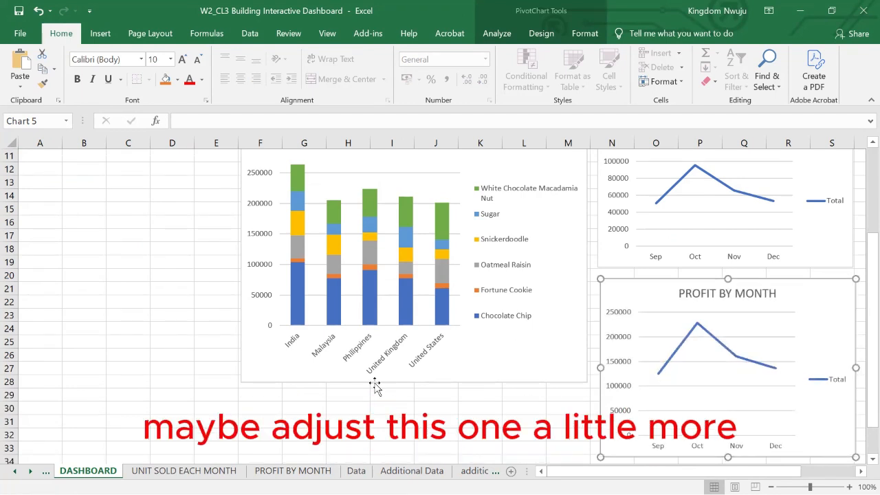
Stretch the Revenue By Country And Cookie Type chart down to about row 33, level with the Profit By Month chart's lower edge.
left_click(410, 384)
left_click_drag(423, 424, 423, 455)
scroll(443, 315, "up", 4)
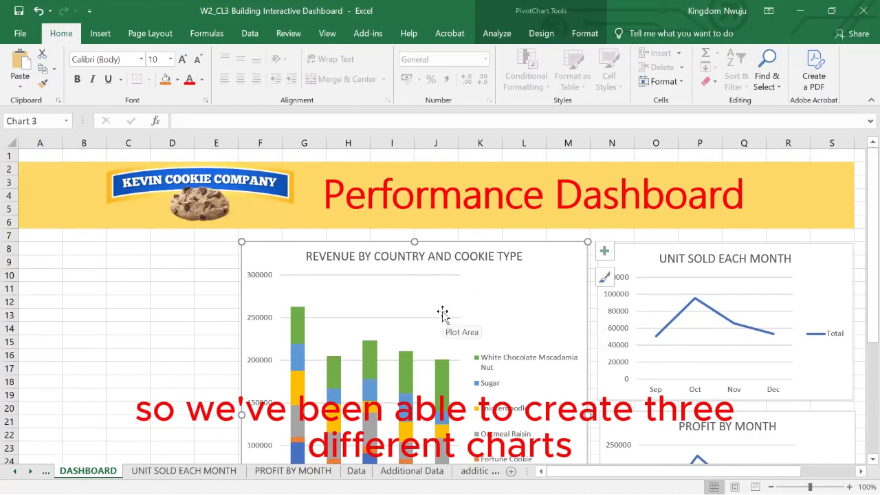
Reduce the Revenue By Country And Cookie Type chart's height so it spans about rows 8 to 20.
scroll(442, 314, "down", 5)
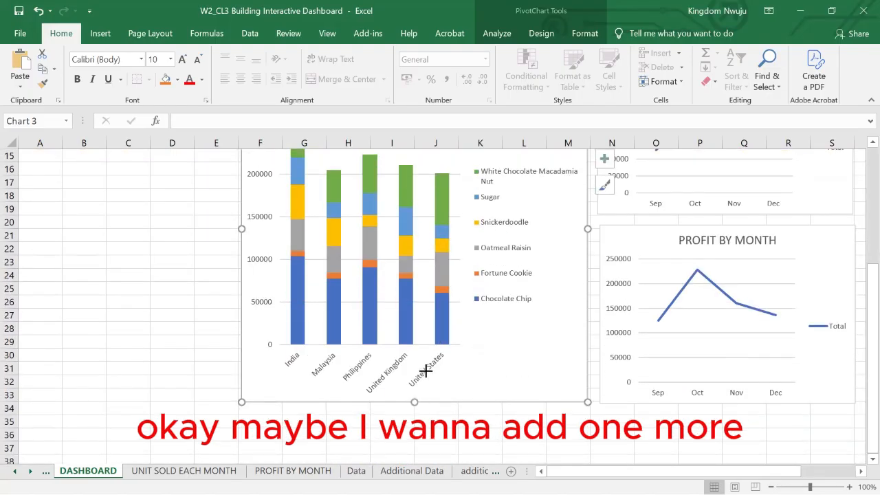
left_click_drag(414, 401, 428, 232)
scroll(429, 232, "up", 4)
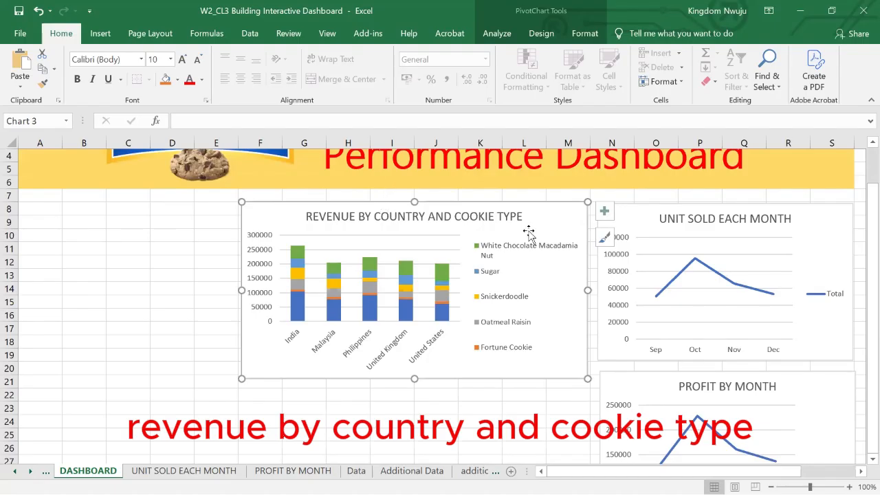
Create a PivotTable from Table1 on the Data sheet, placed on a new worksheet.
left_click(358, 470)
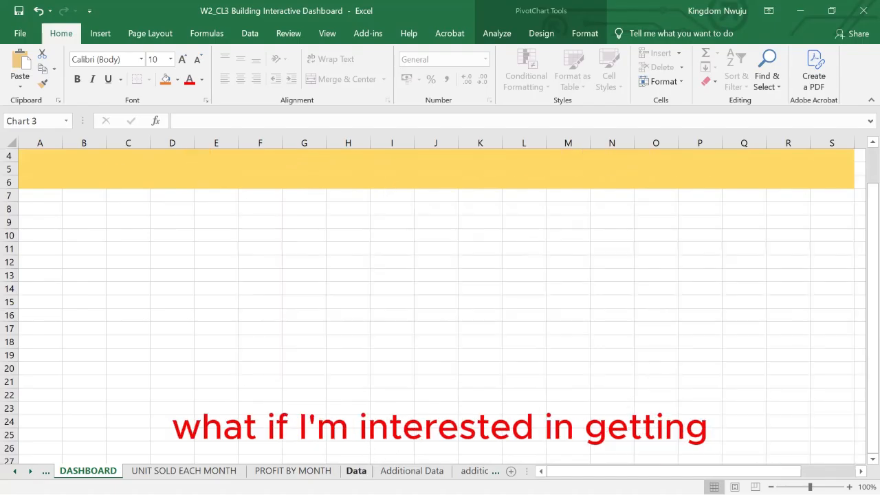
scroll(304, 274, "up", 1)
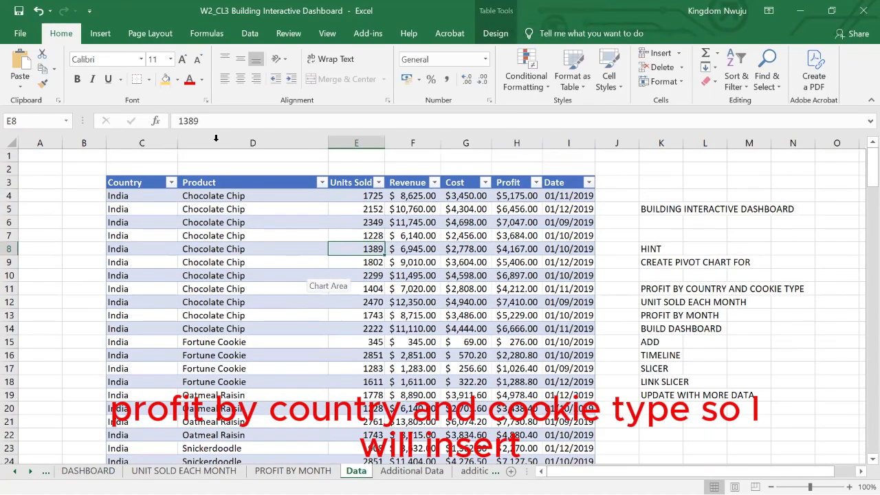
left_click(100, 33)
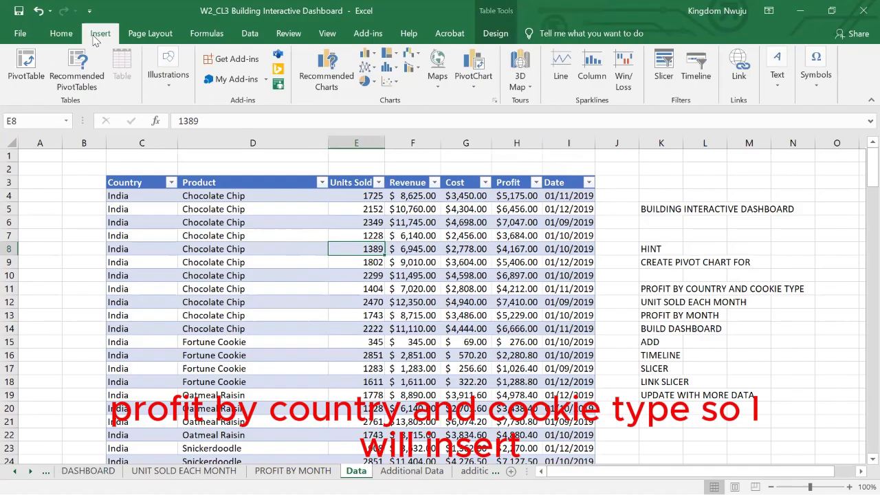
left_click(36, 76)
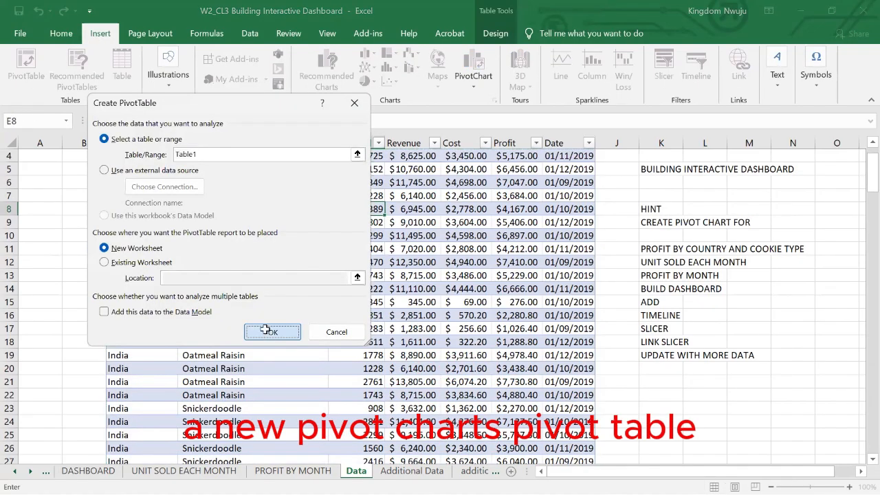
left_click(270, 332)
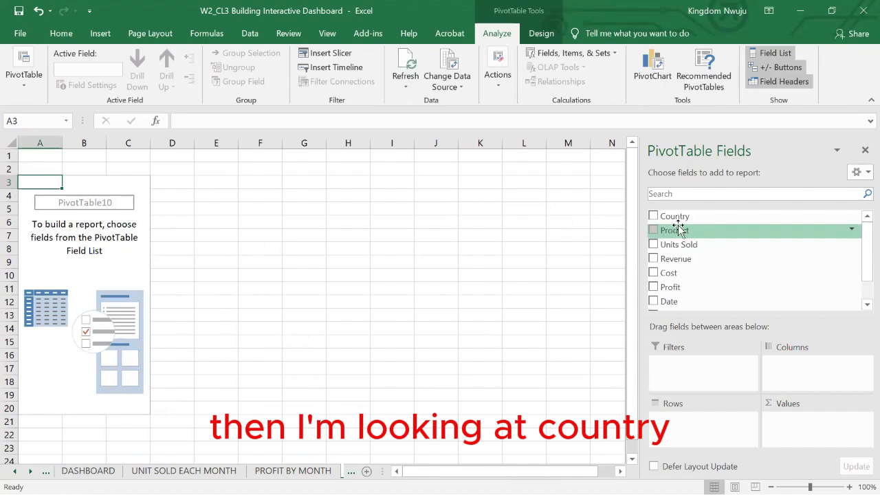
Lay out the PivotTable with Country as rows, Product as columns and the sum of Profit as values.
left_click_drag(674, 220, 691, 431)
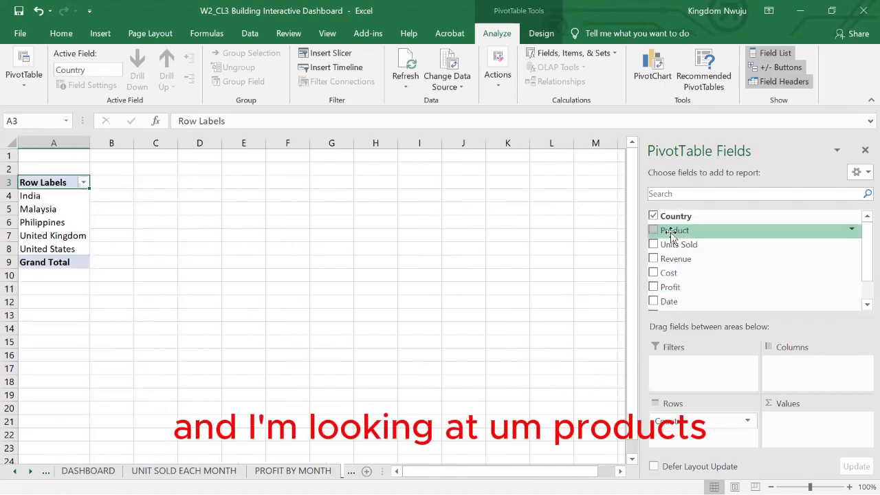
left_click_drag(671, 234, 809, 377)
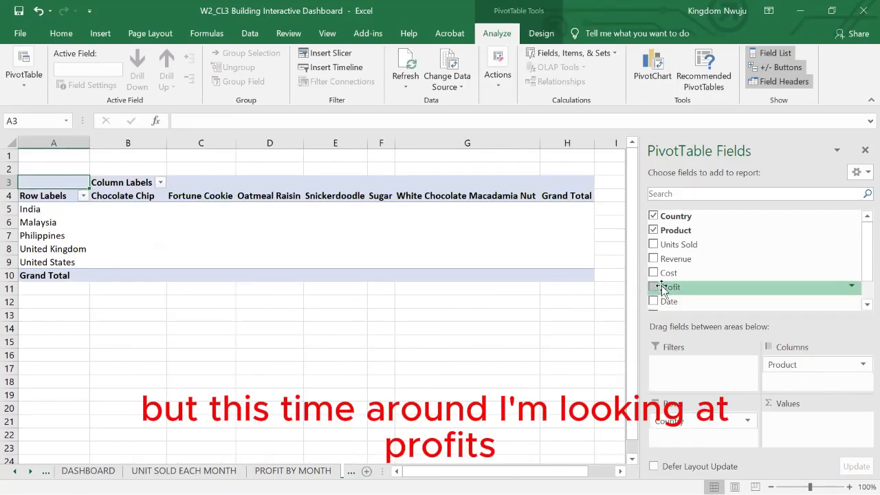
left_click_drag(662, 288, 797, 418)
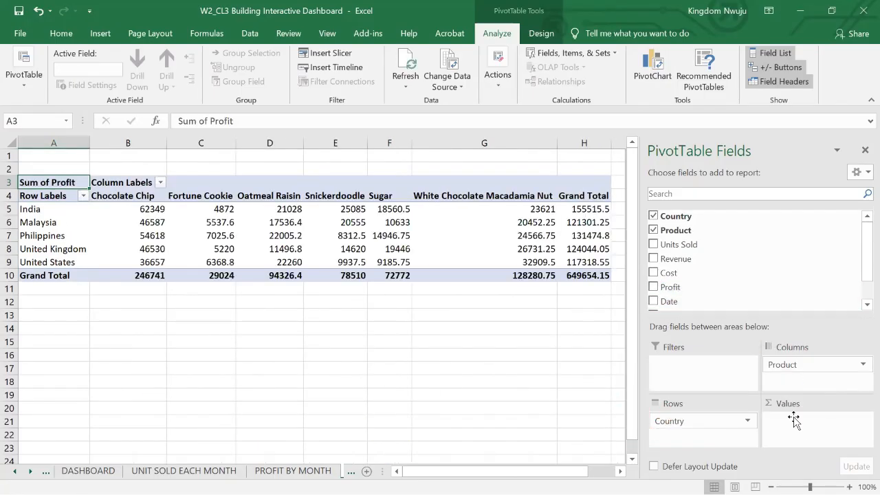
Insert a Stacked Column PivotChart based on the profit PivotTable.
left_click(264, 234)
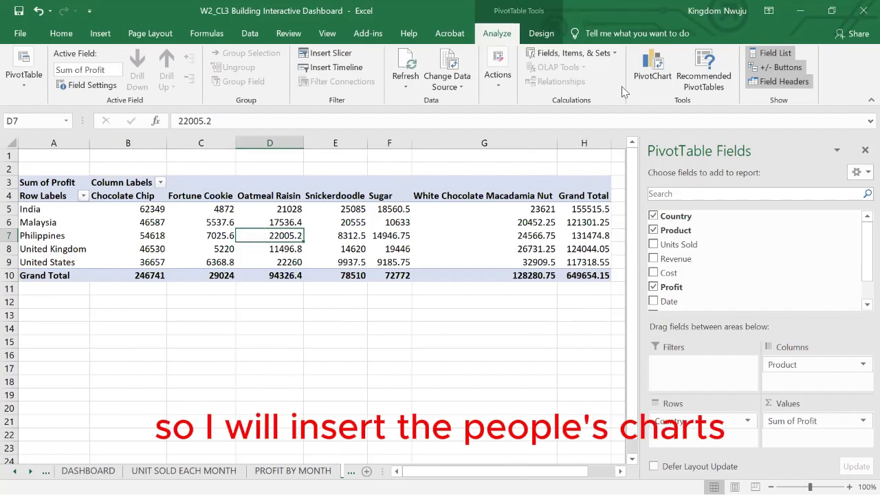
left_click(646, 75)
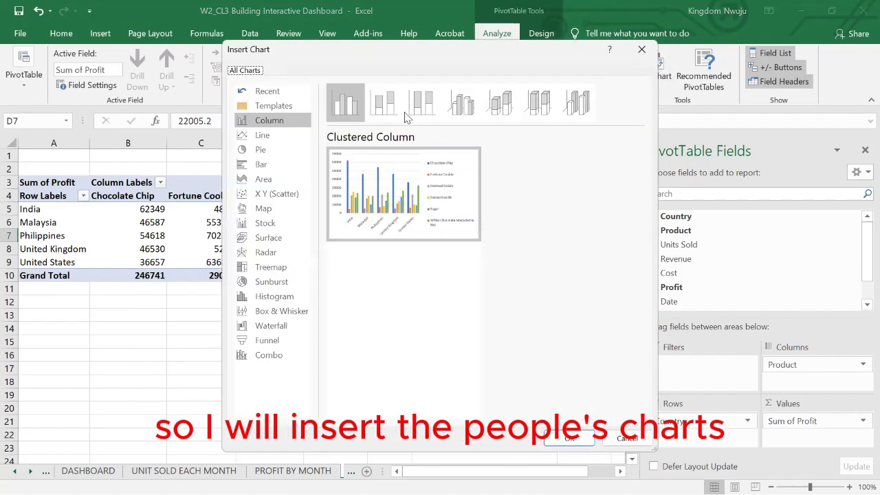
left_click(391, 108)
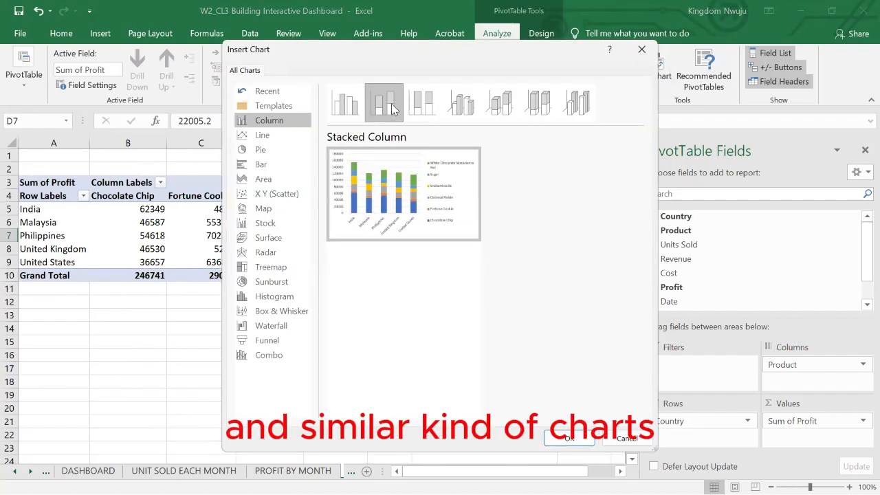
left_click(268, 138)
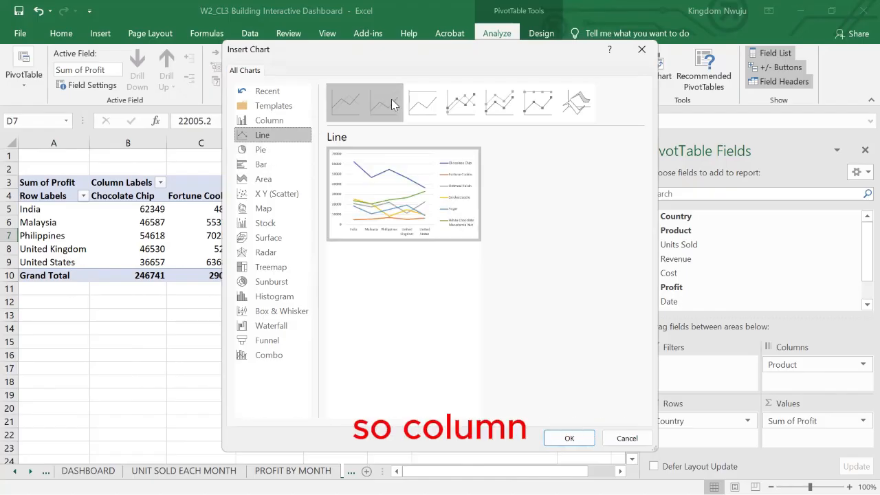
left_click(261, 121)
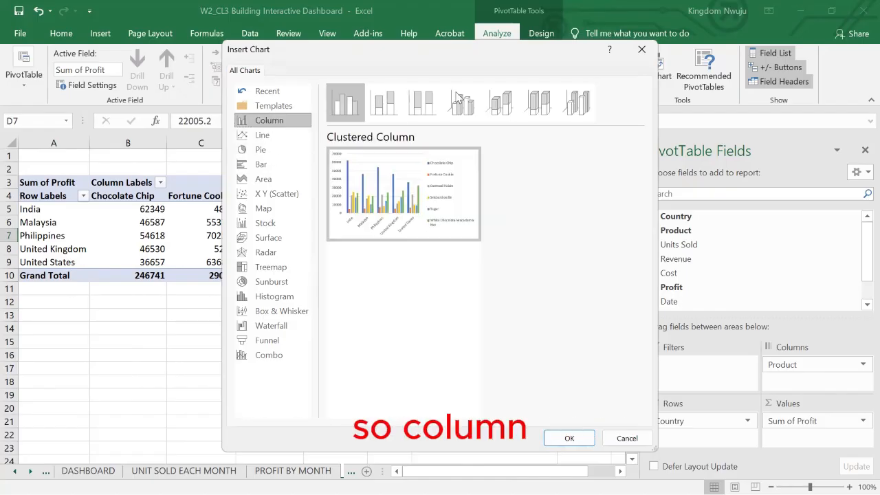
left_click(384, 107)
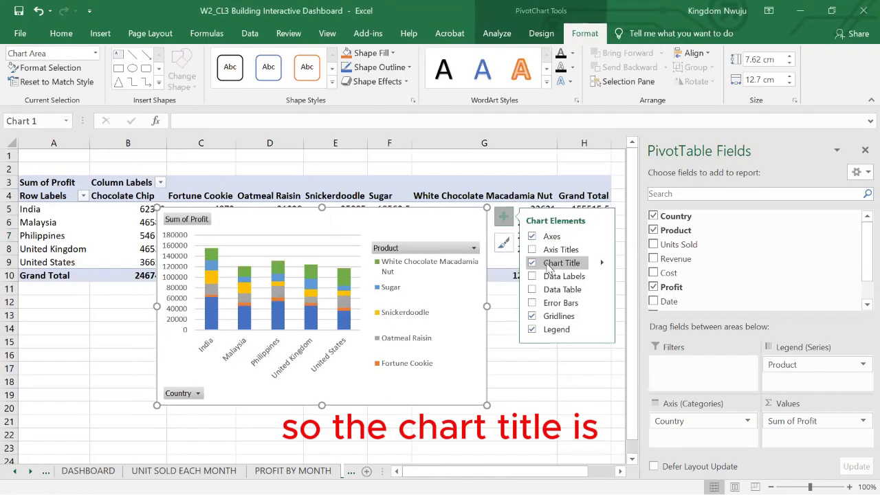
Add the chart title PROFIT BY COUNTRY AND COOKIE TYPE and hide all field buttons on the chart.
left_click(331, 242)
triple_click(330, 242)
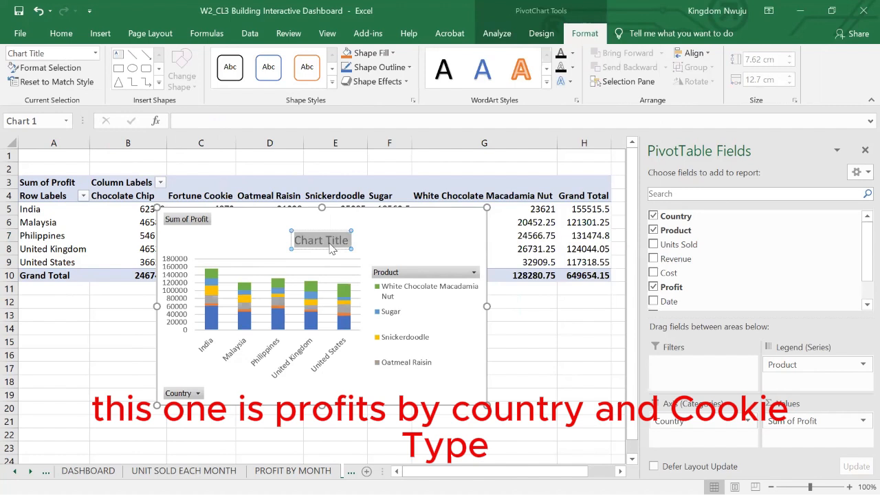
type("PROFIT")
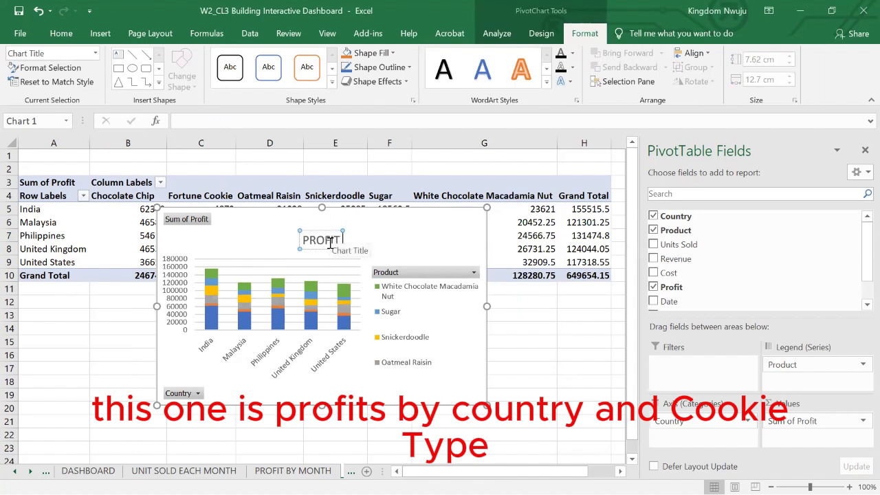
type(" BY COUNTRY AND C")
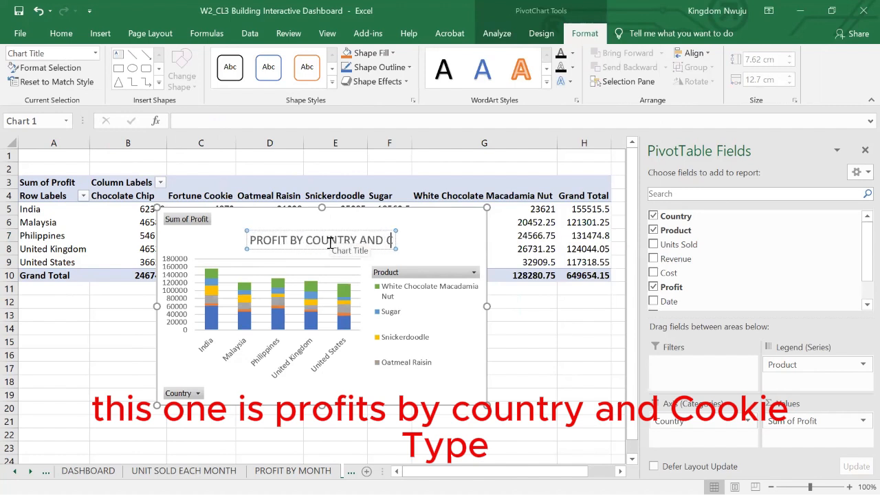
type("OOKIE ")
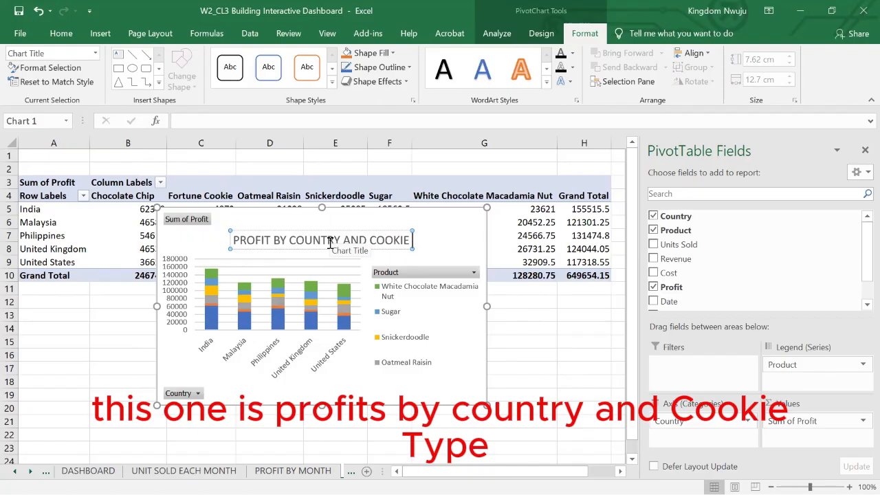
type("TYPE")
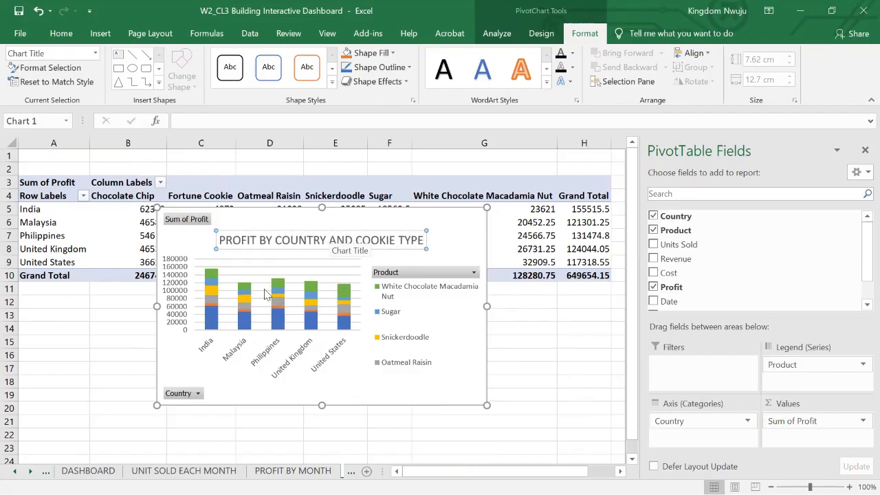
right_click(182, 393)
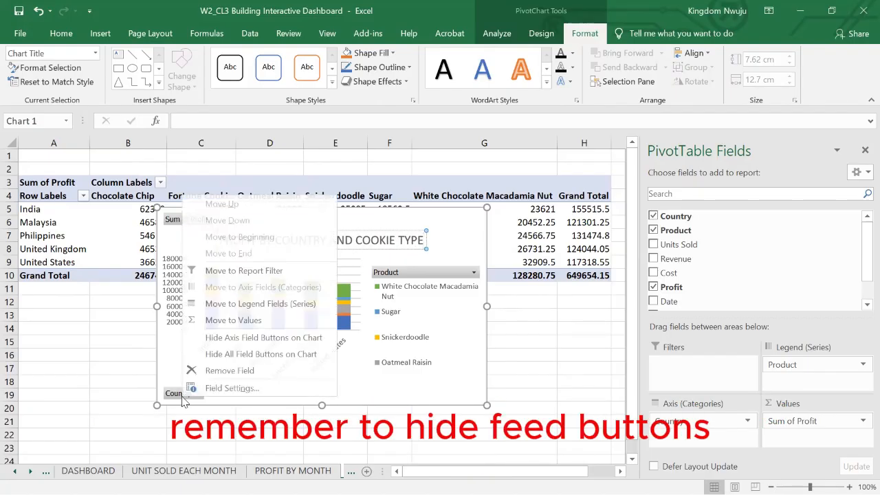
left_click(229, 358)
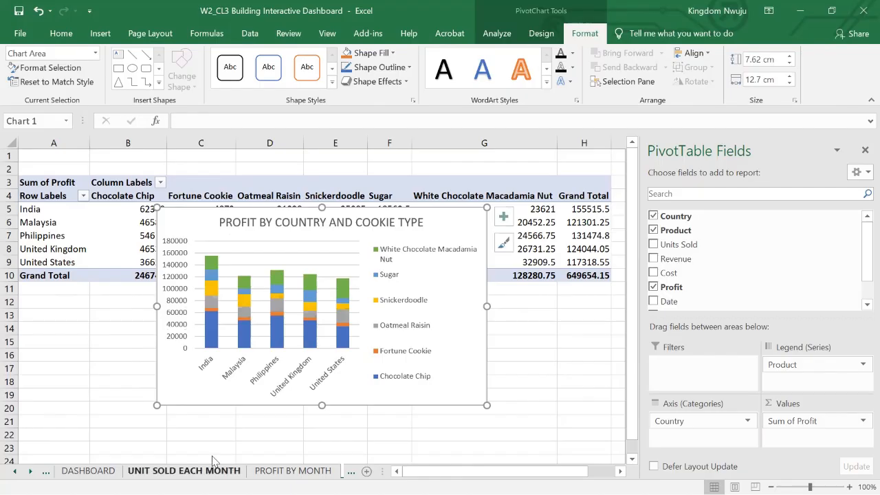
Copy the Profit By Country And Cookie Type chart to the DASHBOARD sheet and place it directly below the revenue chart, starting at about row 21.
left_click(256, 470)
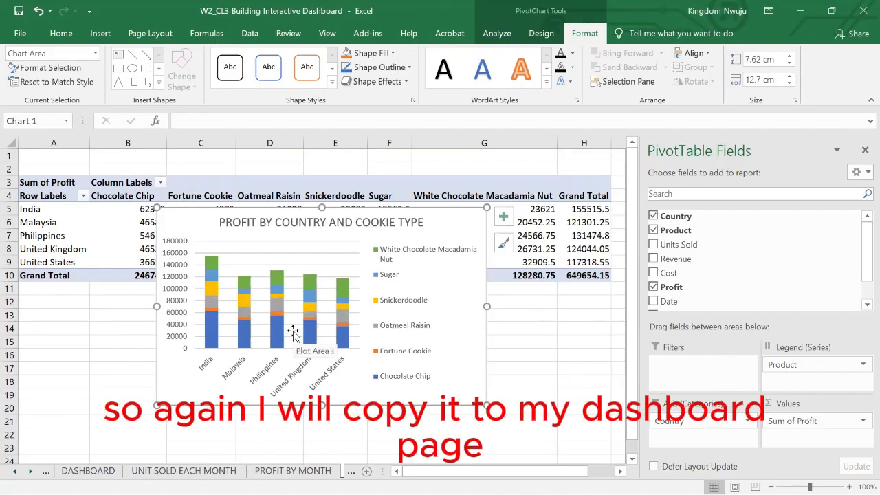
left_click(95, 469)
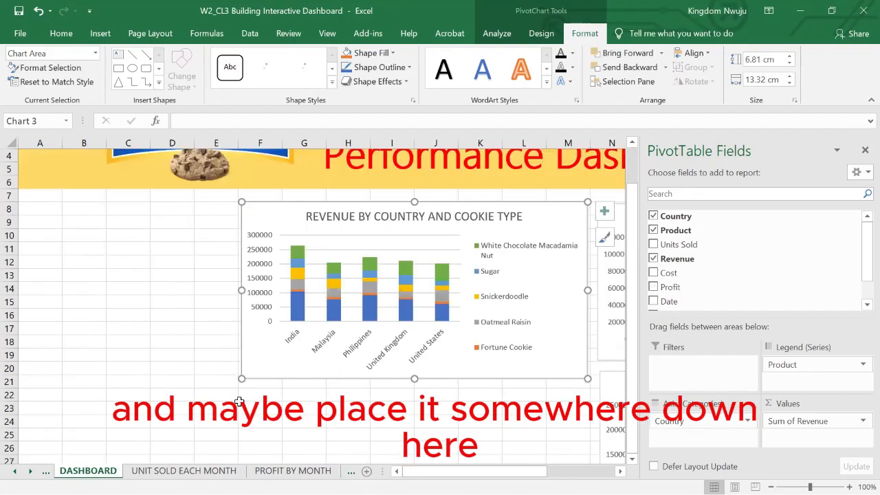
left_click(260, 407)
key("ctrl+v")
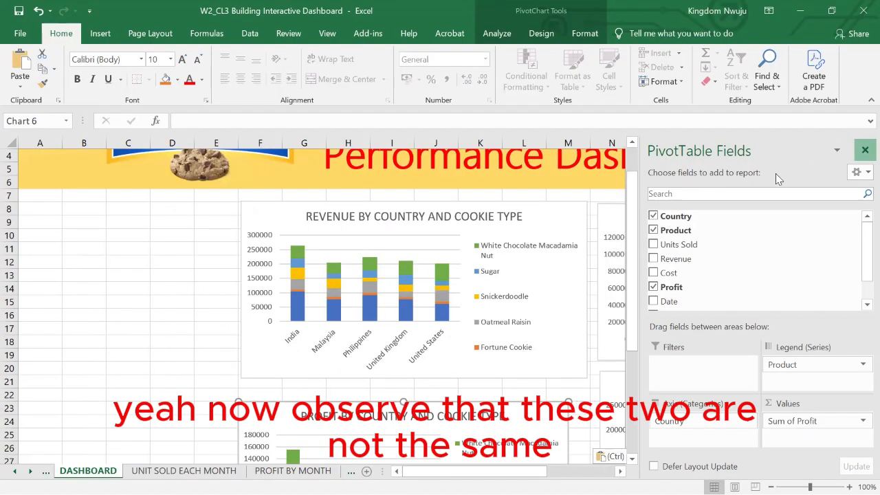
scroll(485, 325, "down", 2)
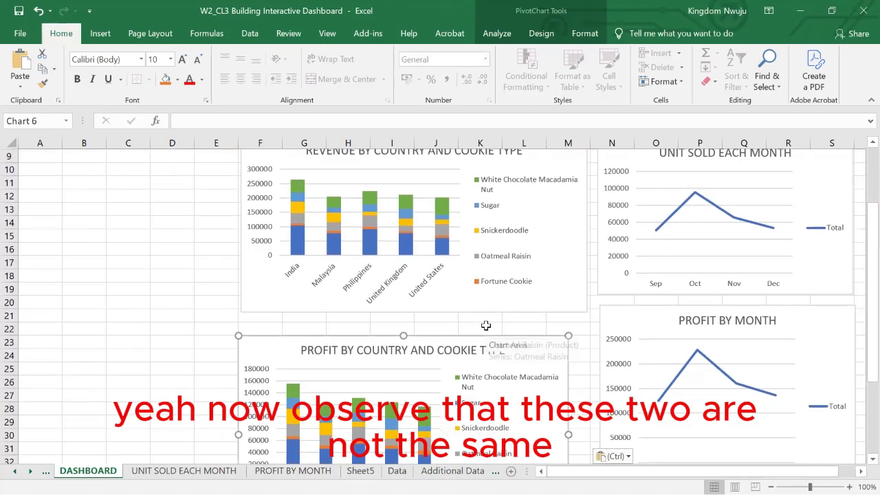
left_click_drag(346, 337, 367, 317)
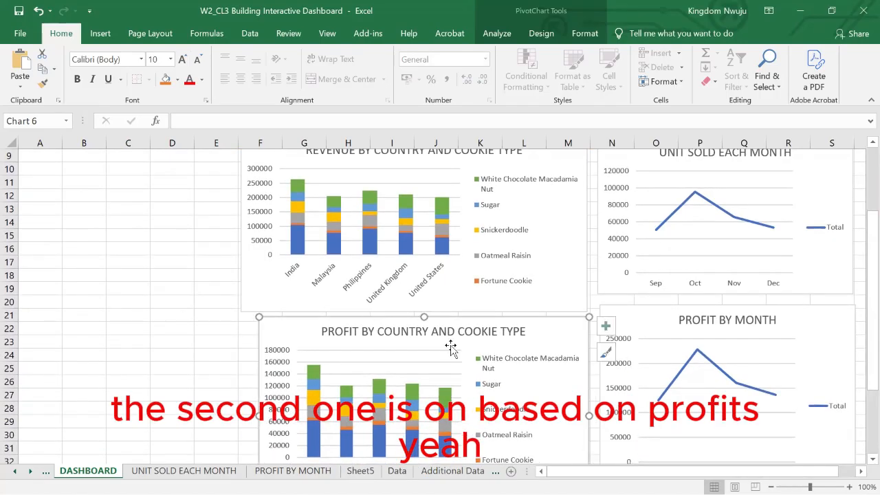
Stretch the Profit By Month chart down to about row 36, level with the lower edge of the Profit By Country And Cookie Type chart.
scroll(451, 348, "down", 3)
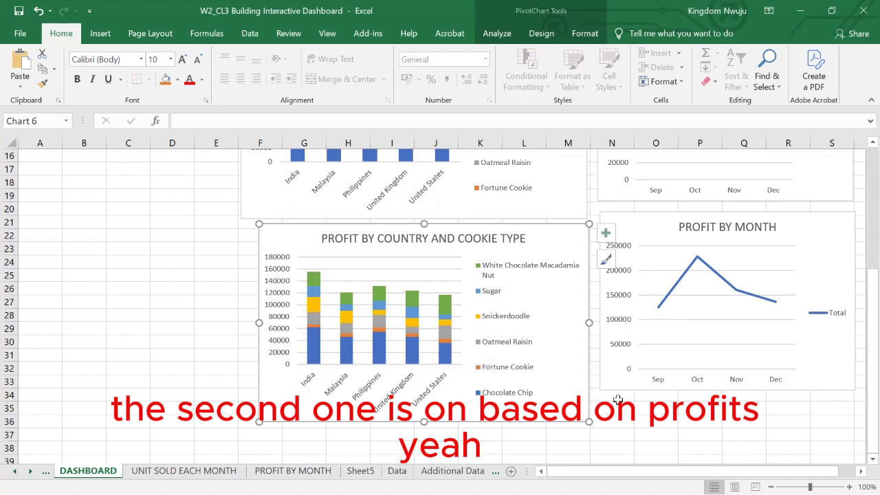
left_click(649, 393)
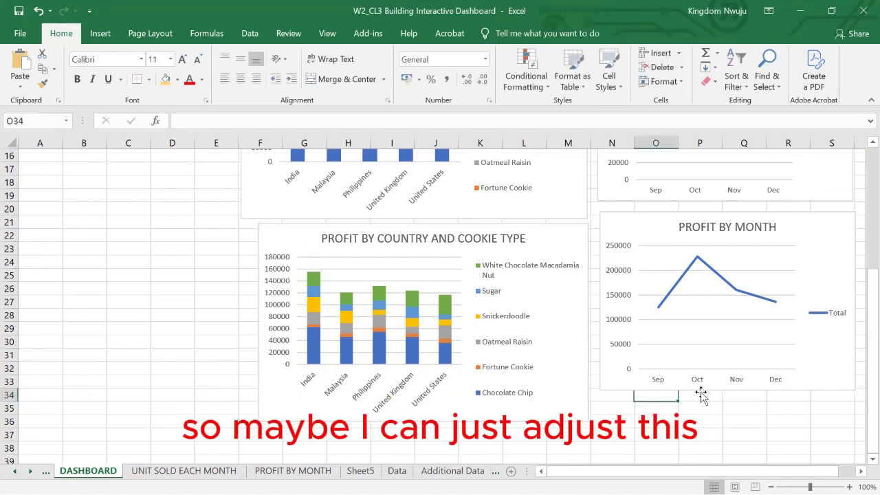
left_click(719, 388)
left_click_drag(727, 391, 727, 419)
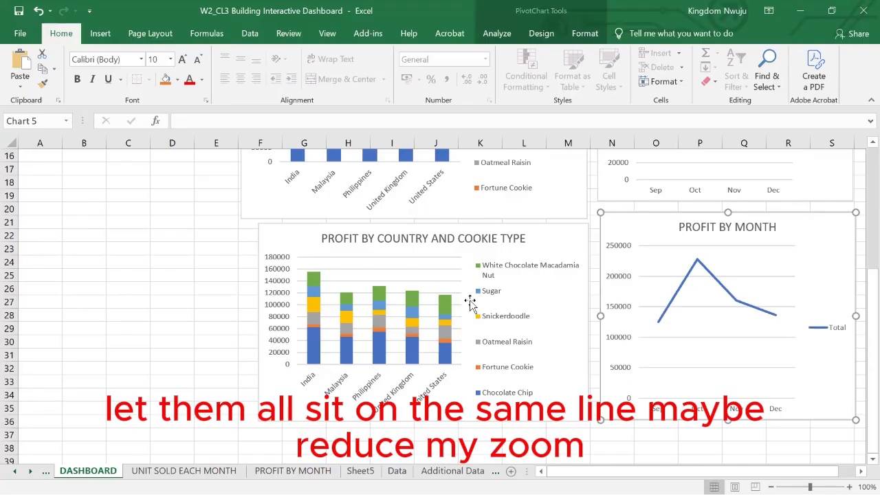
Insert a Date timeline from the revenue chart and place it beside the chart below the banner, about 7.77 cm wide.
scroll(470, 303, "down", 2)
scroll(470, 303, "up", 4)
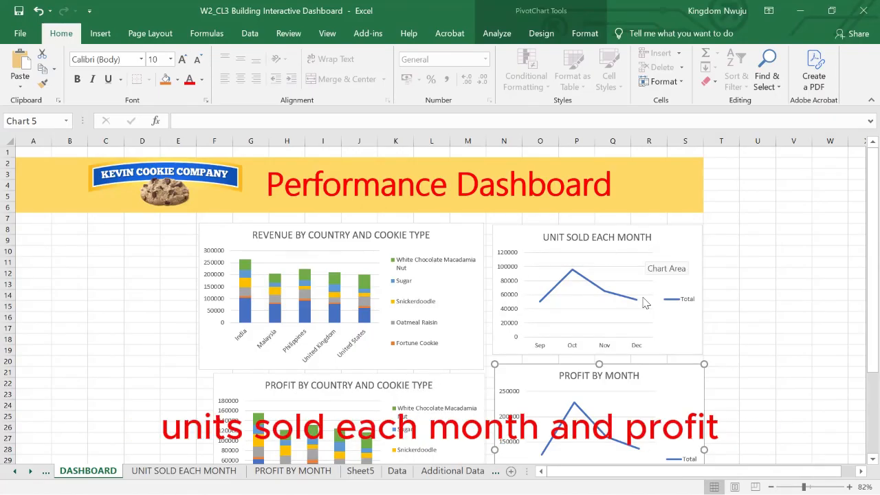
left_click(286, 225)
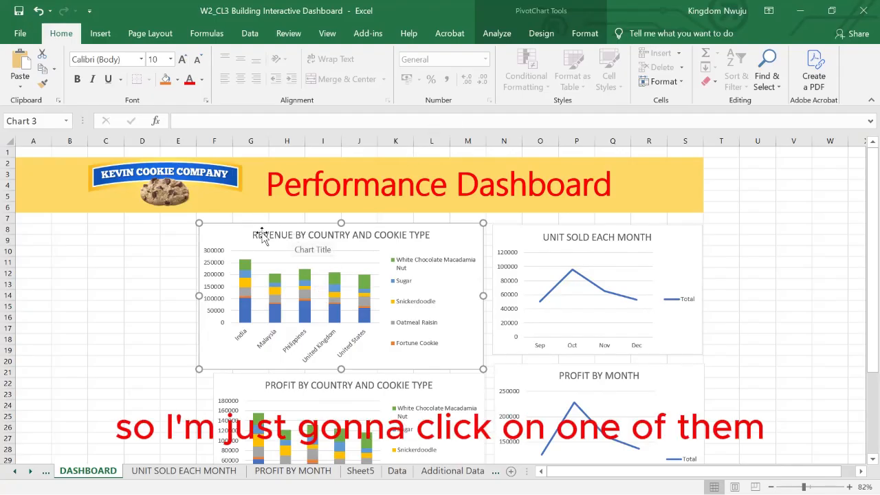
left_click(123, 298)
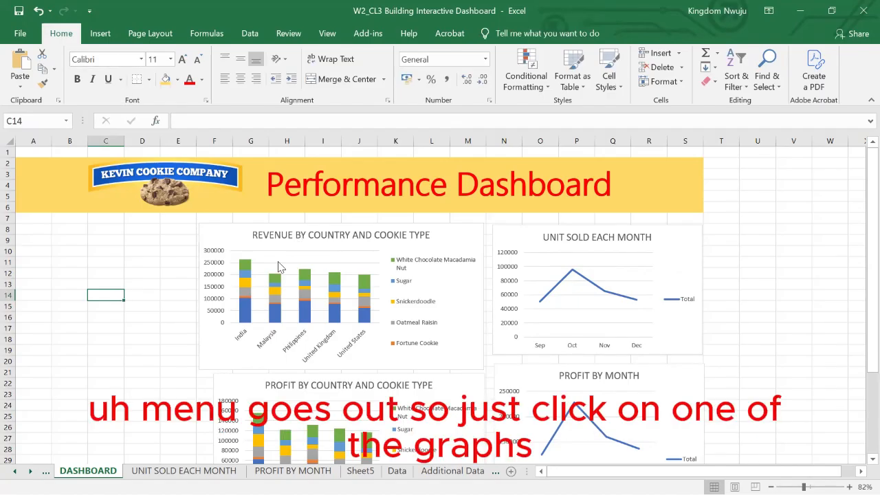
left_click(242, 235)
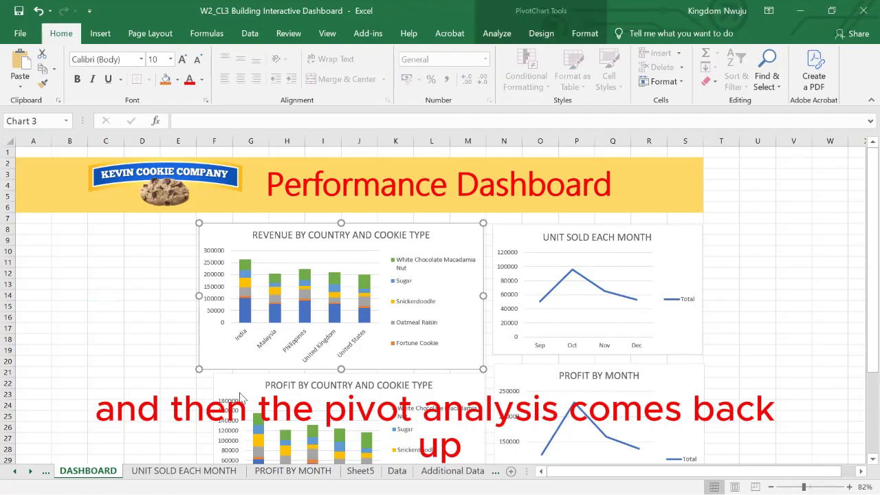
left_click(497, 35)
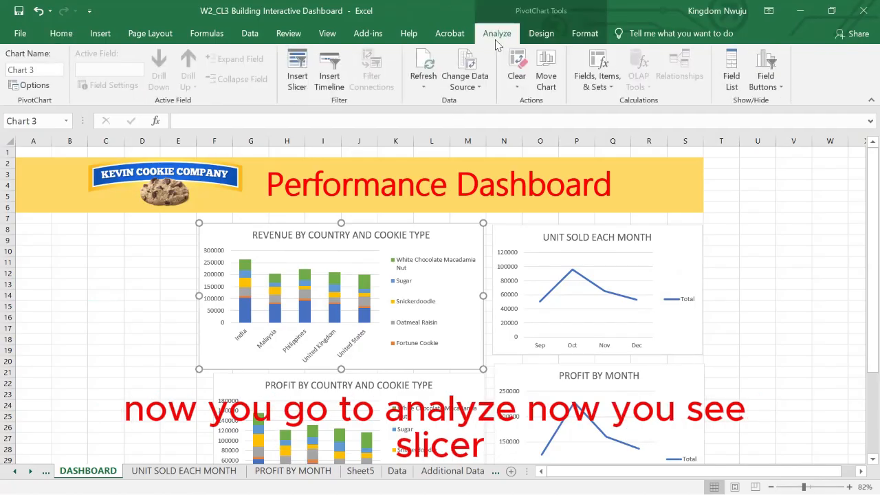
left_click(334, 82)
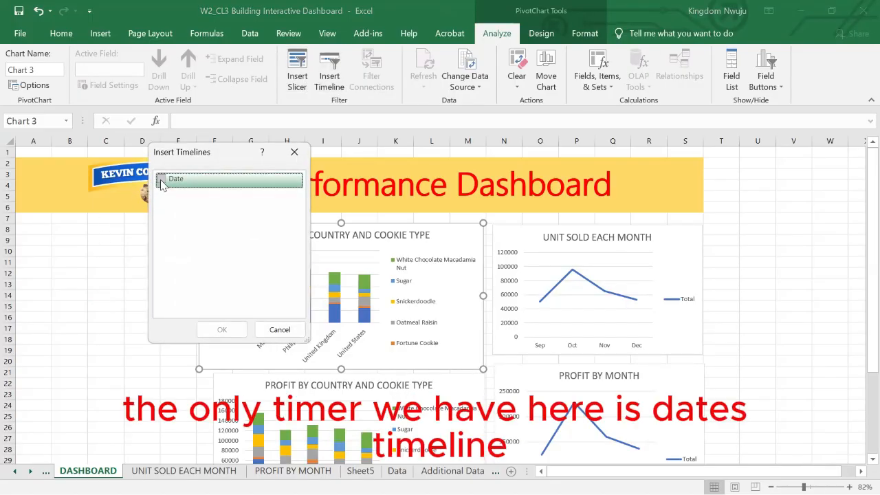
left_click(160, 180)
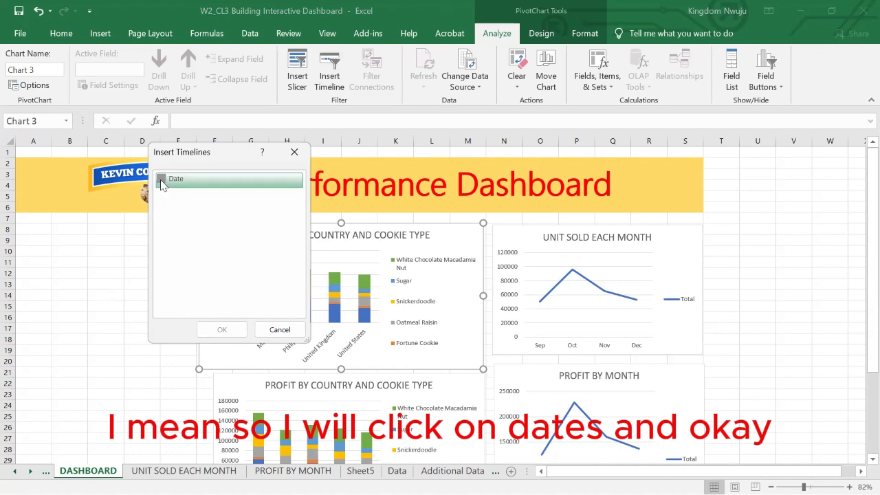
left_click(222, 332)
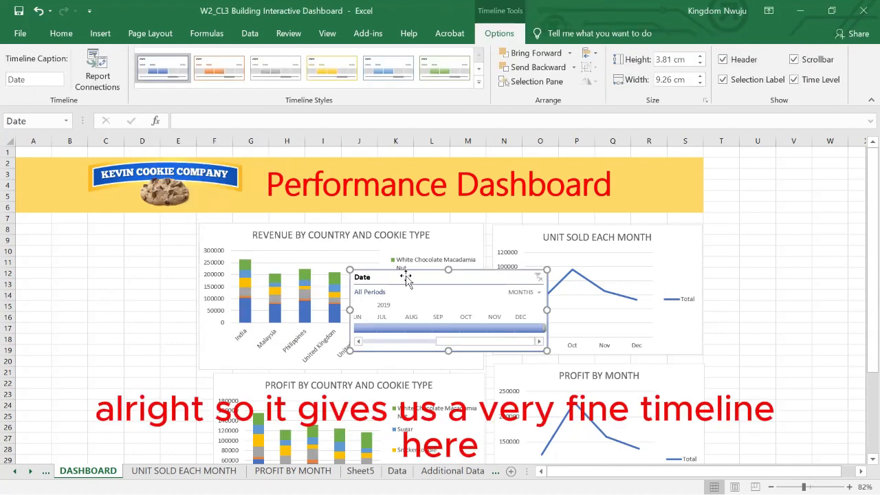
left_click_drag(407, 275, 88, 222)
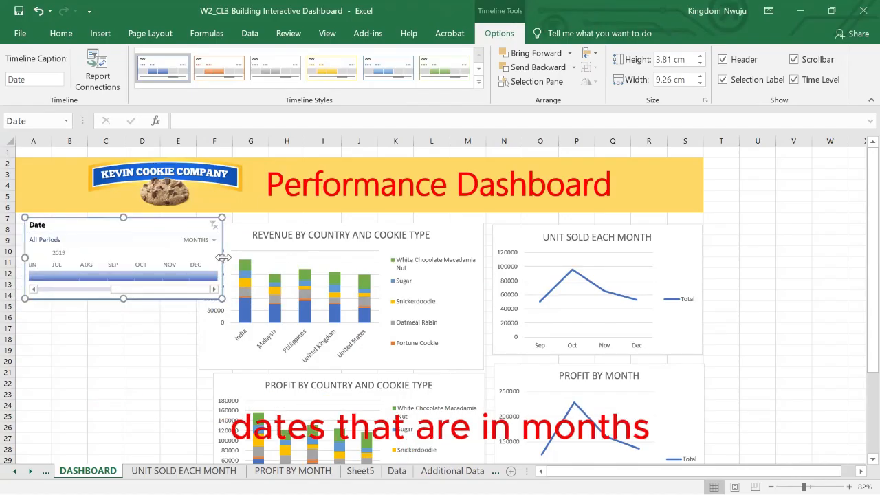
left_click_drag(218, 256, 190, 256)
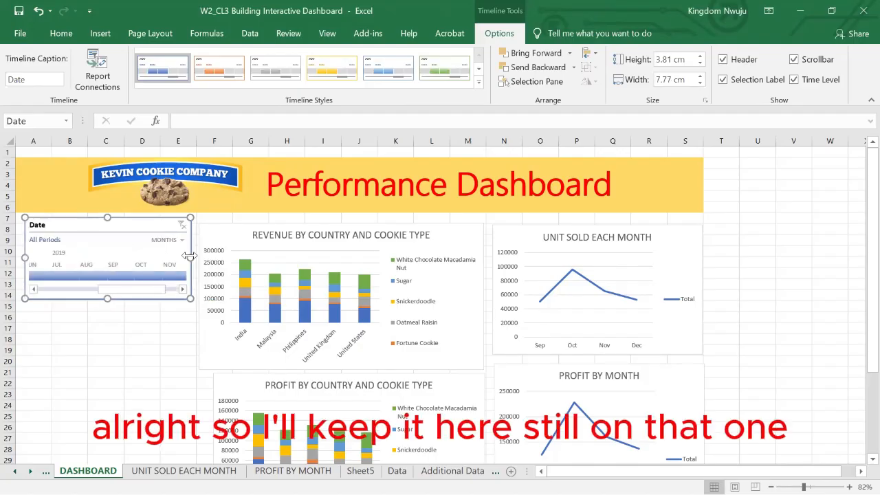
Insert Country and Product slicers from the revenue chart.
left_click(241, 225)
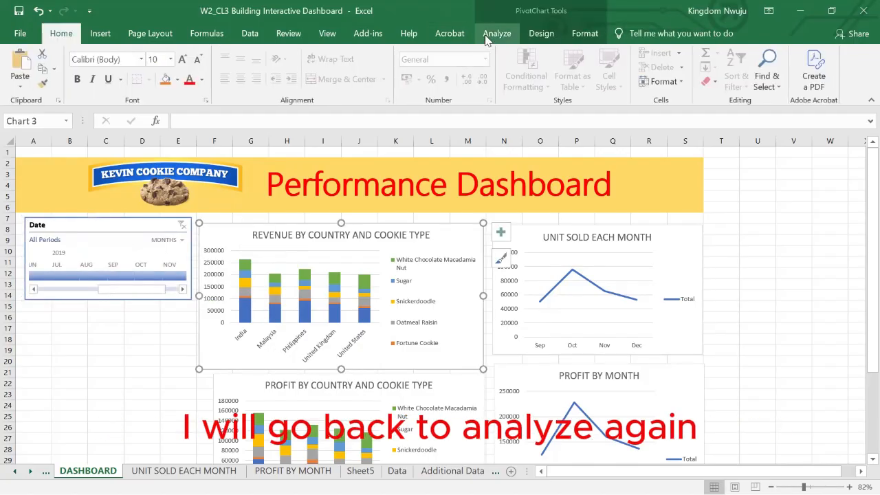
left_click(486, 38)
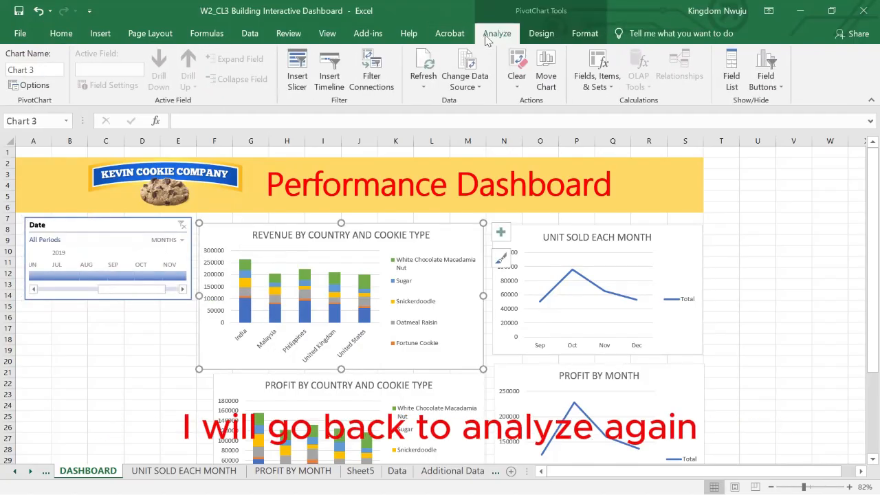
left_click(294, 77)
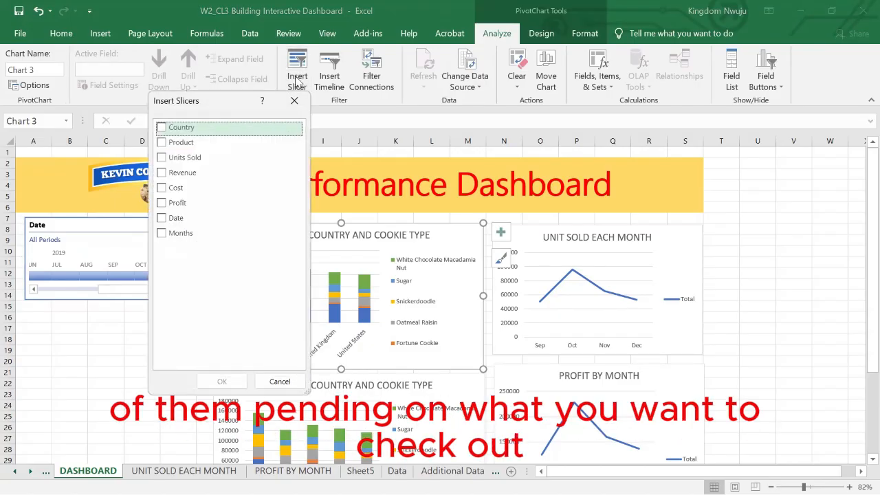
left_click(161, 128)
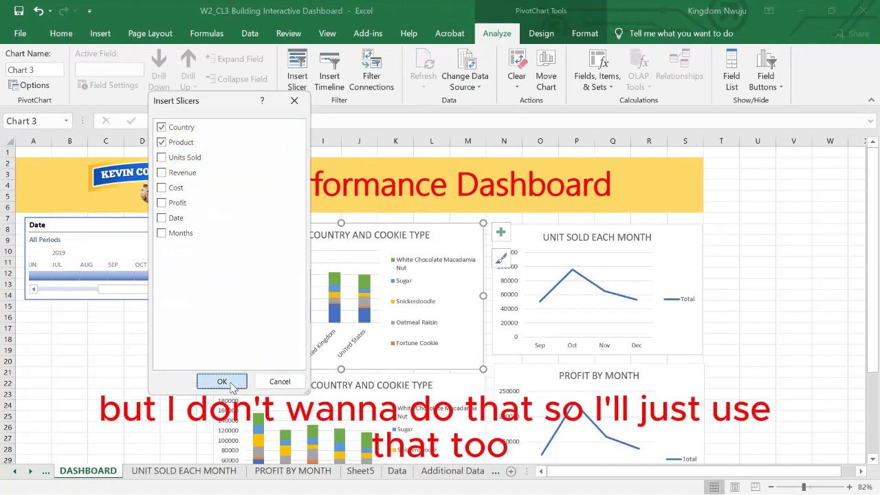
Place the Country slicer directly below the Date timeline and resize it to about 7.82 cm wide and 4.84 cm high.
left_click_drag(443, 227, 69, 315)
left_click_drag(132, 379, 191, 375)
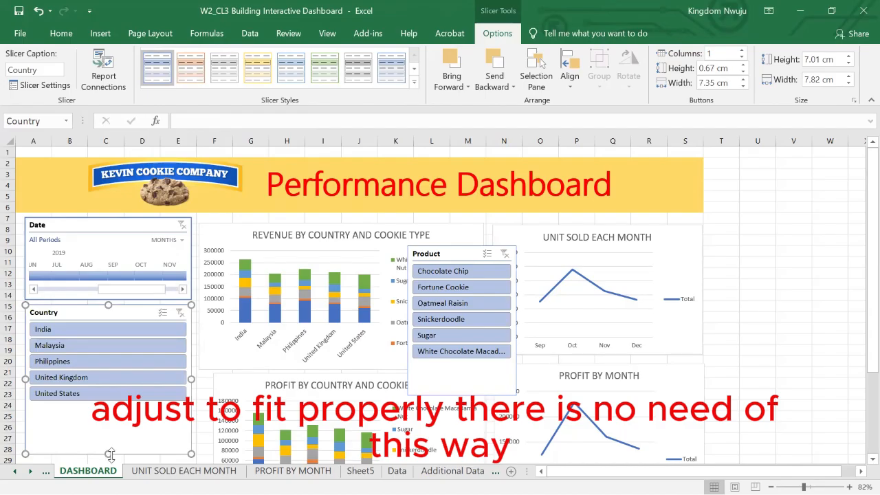
left_click_drag(110, 455, 122, 408)
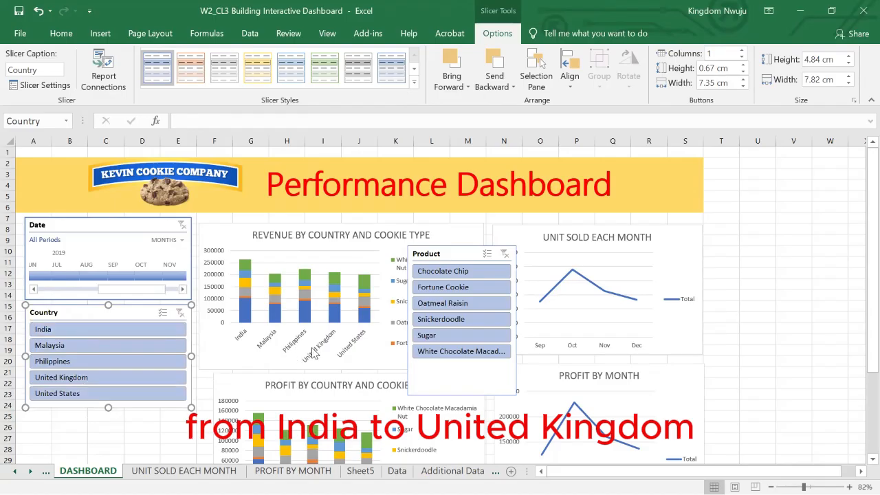
Place the Product slicer directly below the Country slicer and resize it to about 7.73 cm wide and 5.59 cm high.
left_click(434, 253)
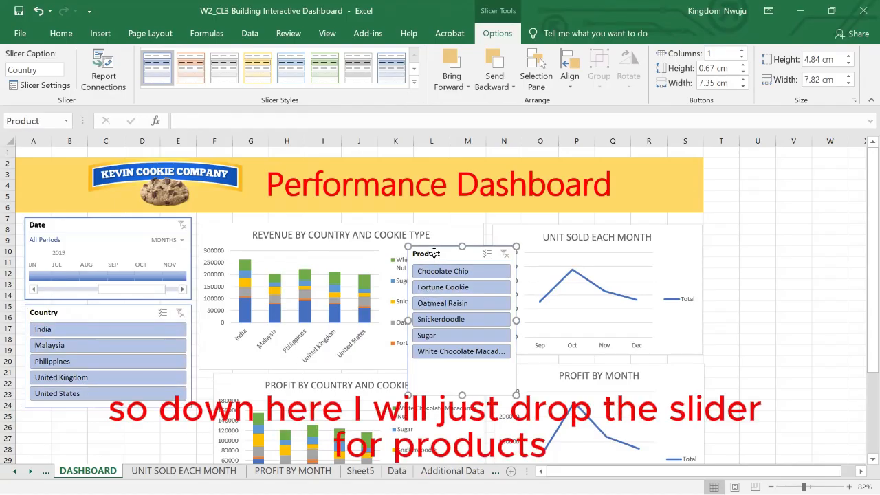
left_click_drag(434, 253, 104, 382)
scroll(104, 385, "down", 1)
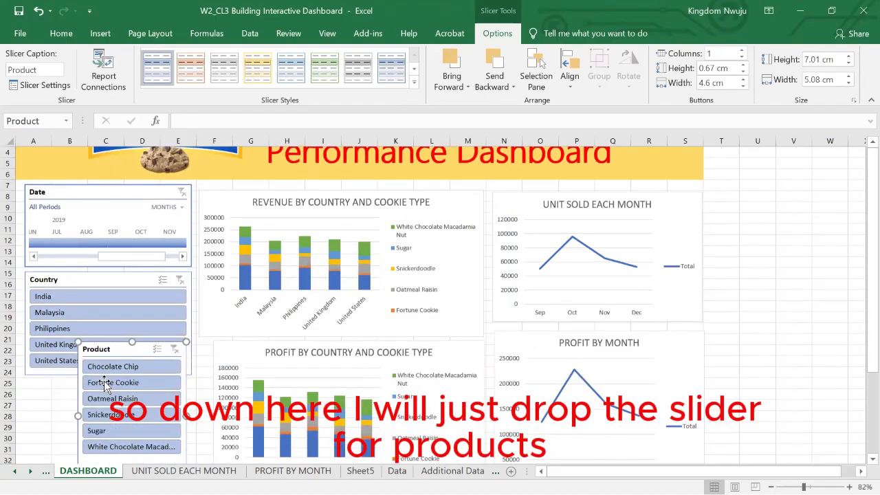
scroll(104, 385, "down", 2)
left_click_drag(105, 275, 51, 321)
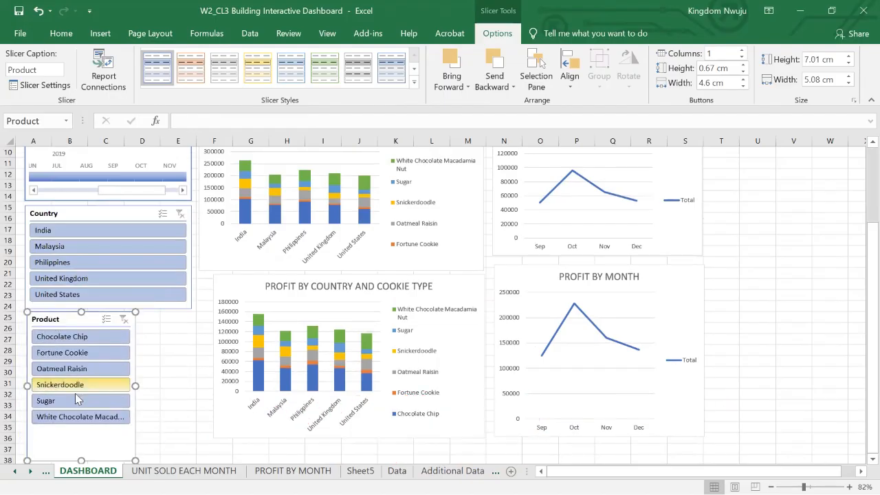
left_click_drag(81, 460, 82, 430)
left_click_drag(137, 373, 205, 364)
left_click_drag(191, 367, 191, 369)
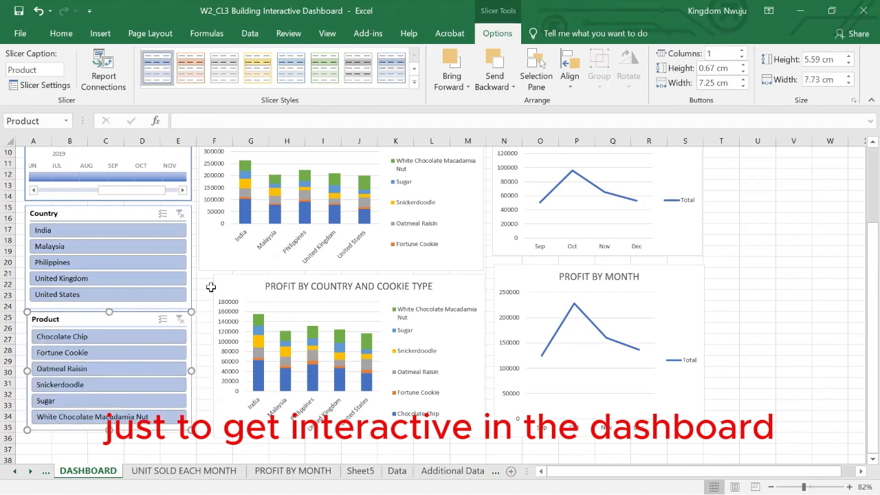
Test the Country slicer with India, Malaysia, Philippines and United Kingdom singly and as a multiple selection, and clear its filter.
scroll(226, 224, "up", 3)
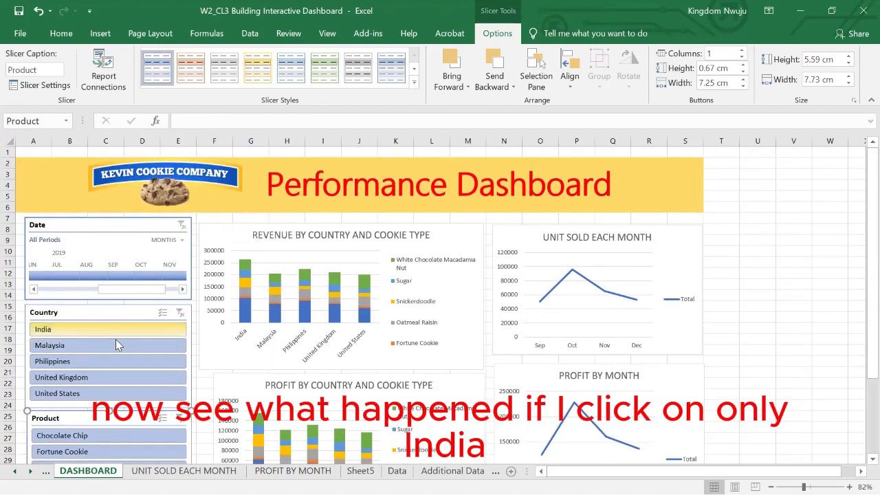
left_click(86, 334)
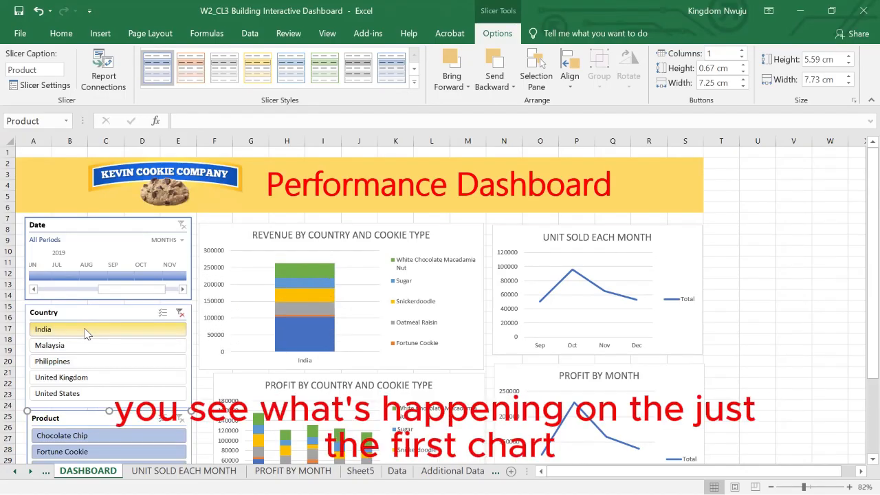
left_click(61, 350)
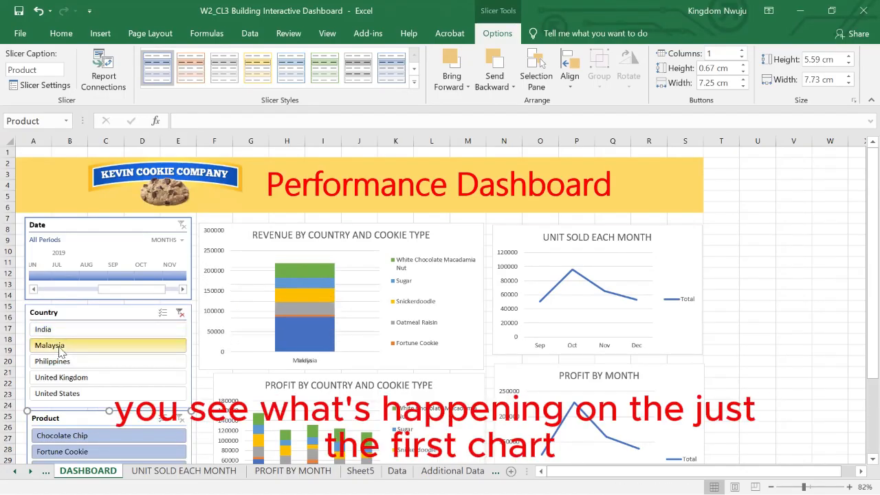
left_click(57, 363)
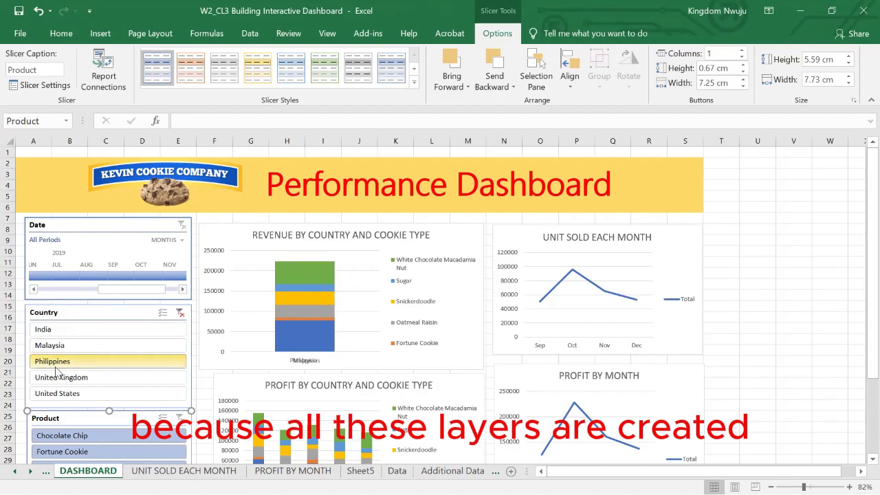
left_click(58, 377)
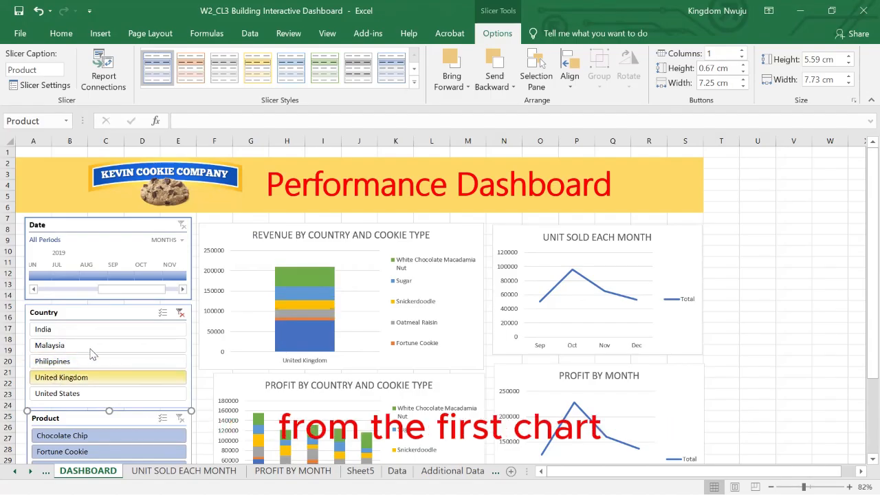
left_click(66, 346)
left_click_drag(64, 342, 69, 375)
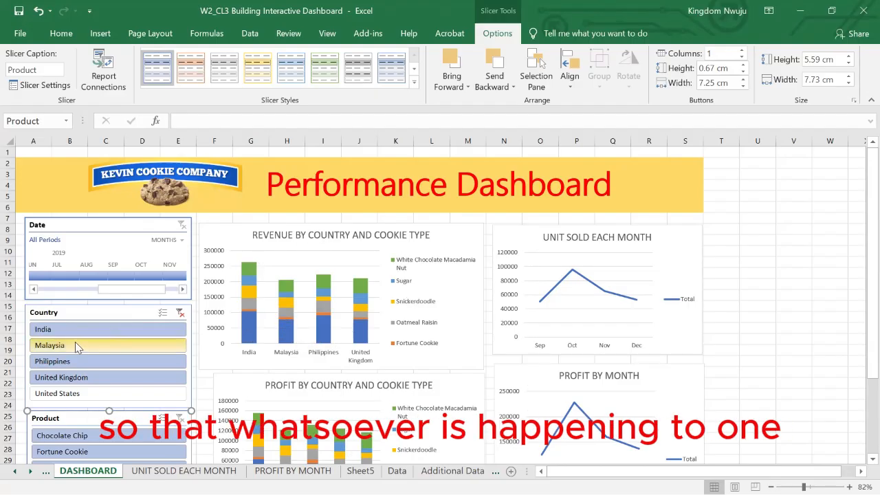
left_click(181, 315)
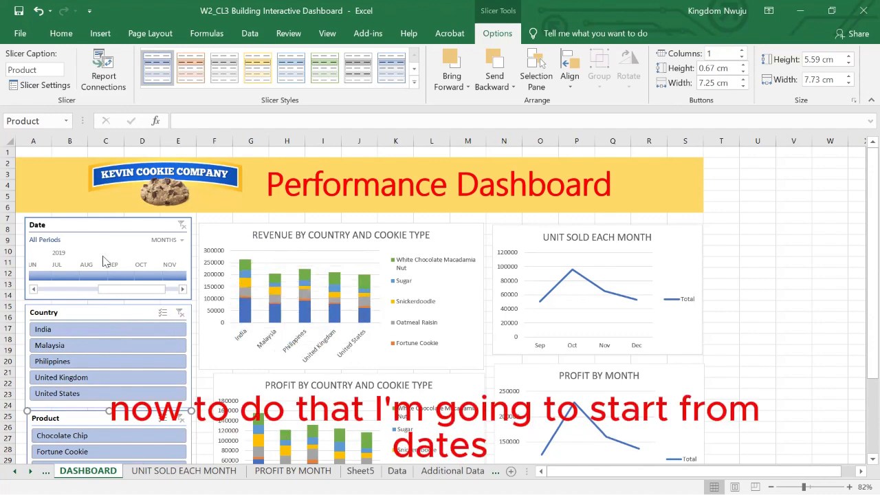
Connect the Date timeline to PivotTable9, PivotTable10 and PivotTable8 as well through its report connections.
left_click(73, 219)
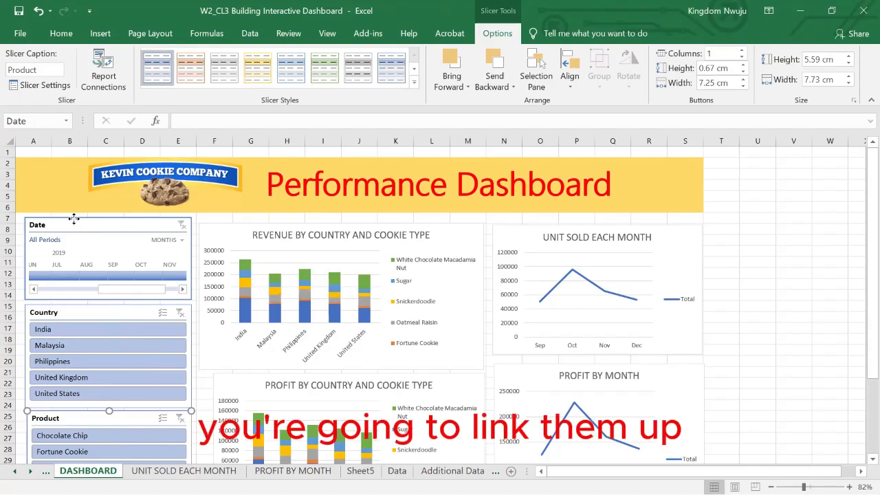
right_click(74, 218)
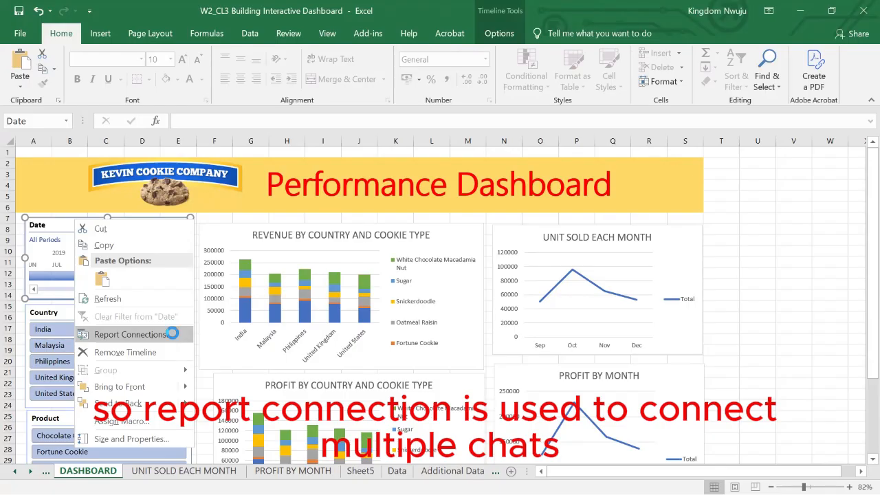
left_click(174, 337)
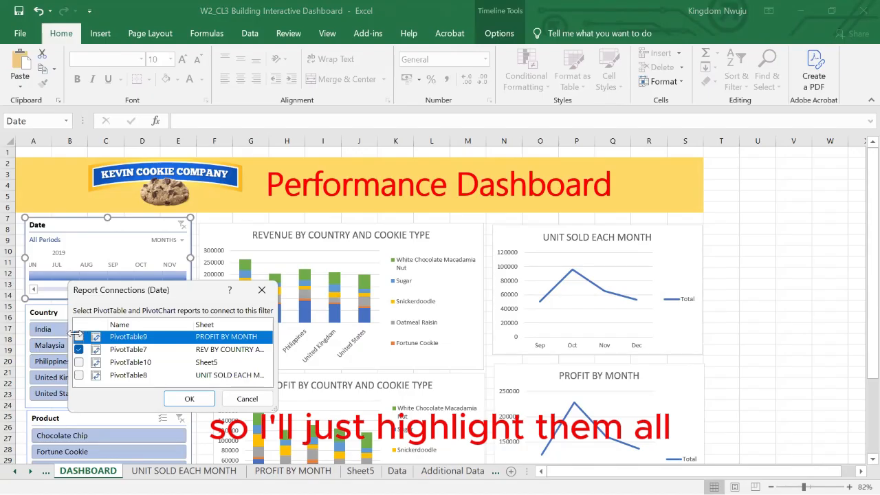
left_click(78, 337)
left_click(79, 363)
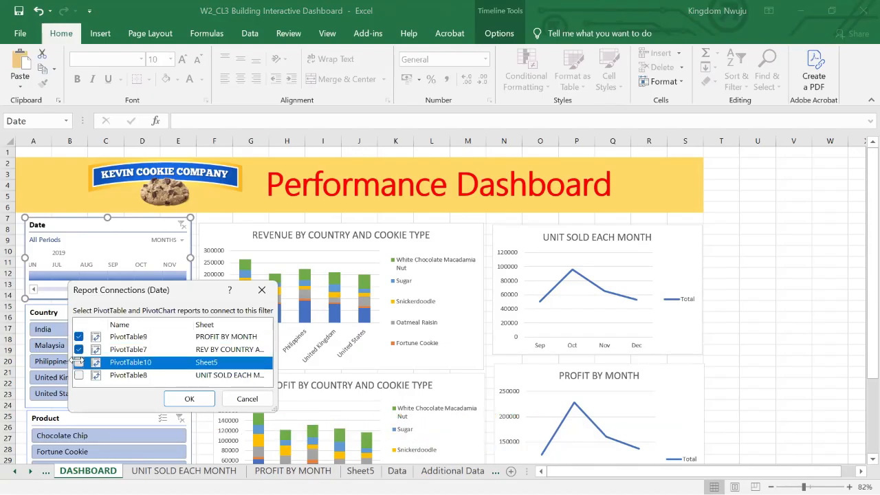
left_click(78, 375)
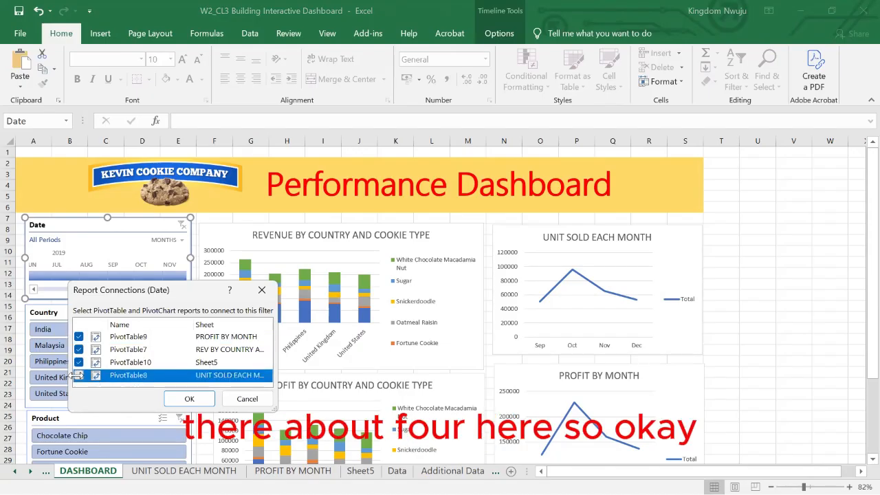
left_click(186, 400)
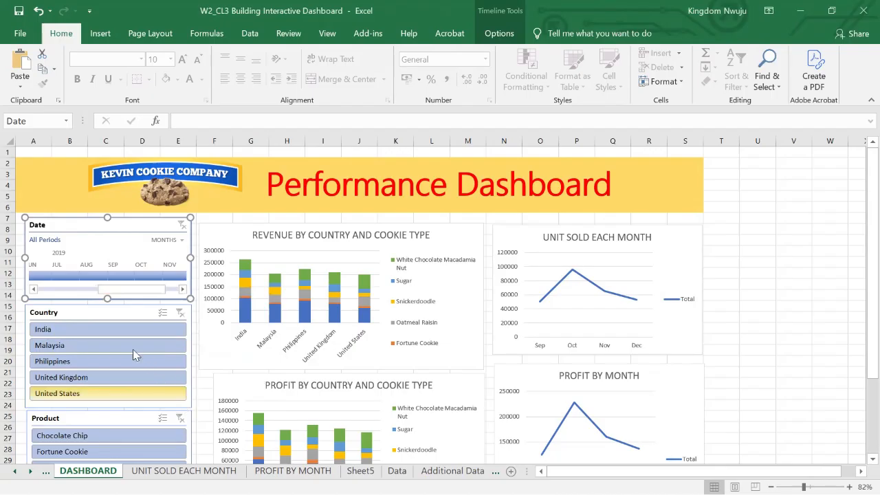
Connect the Country slicer to PivotTable9, PivotTable10 and PivotTable8 as well through its report connections.
left_click(70, 310)
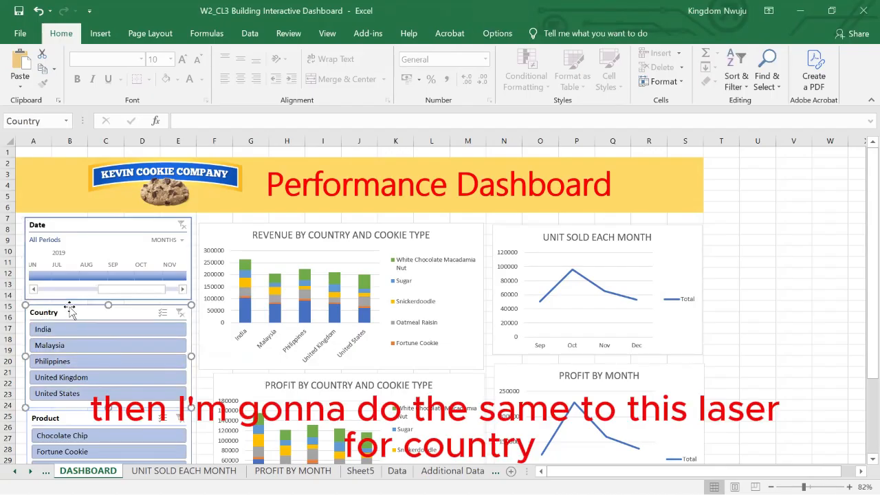
right_click(71, 310)
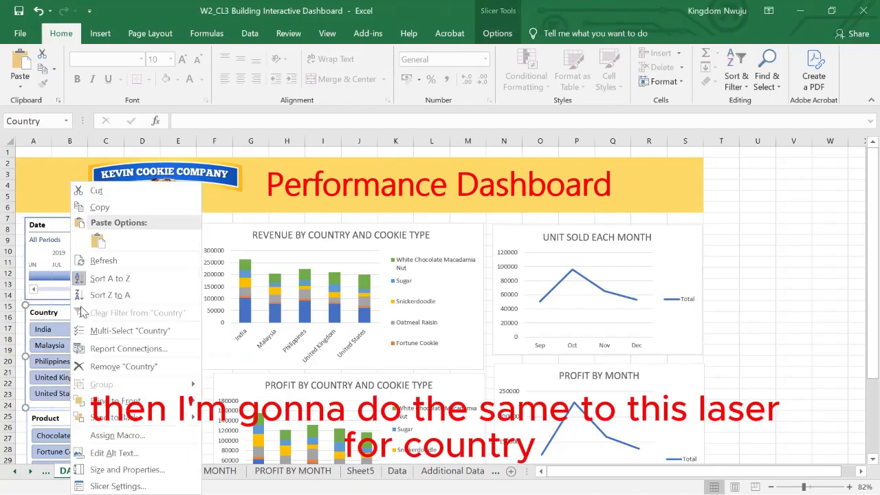
left_click(129, 349)
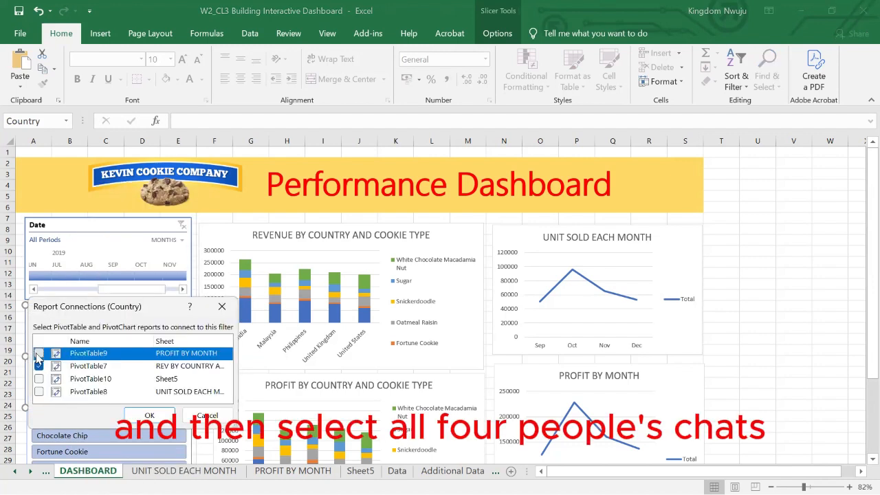
left_click(39, 379)
left_click(39, 393)
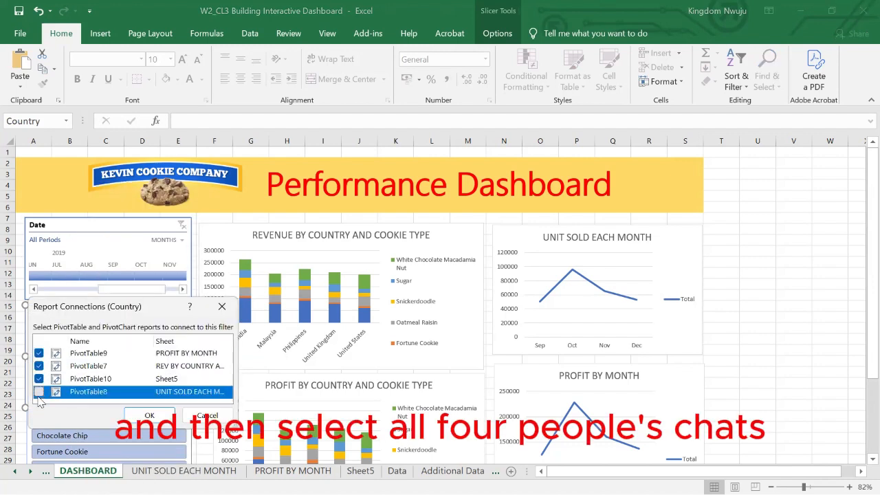
left_click(150, 415)
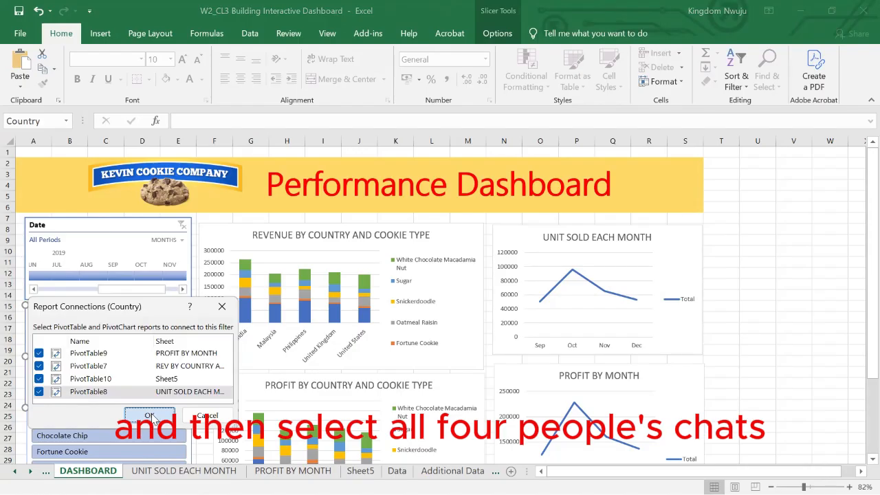
Connect the Product slicer to PivotTable10, PivotTable8 and PivotTable9 as well through its report connections.
scroll(84, 420, "down", 2)
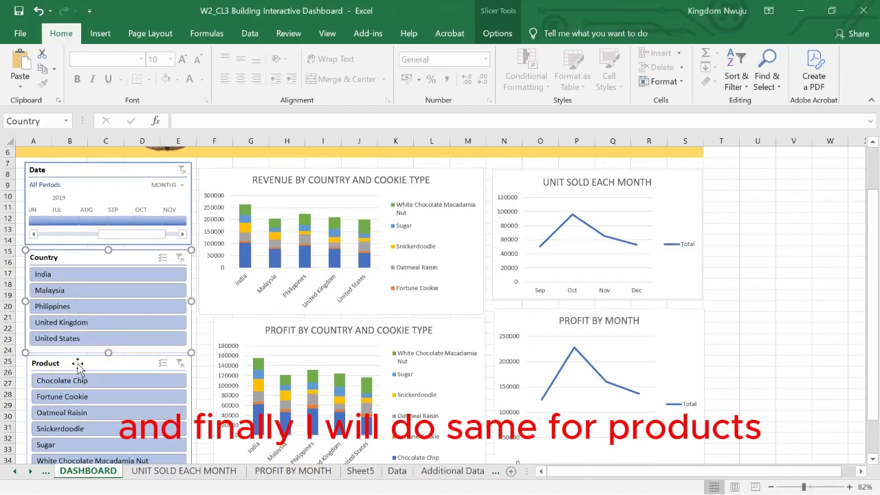
left_click(77, 363)
right_click(77, 363)
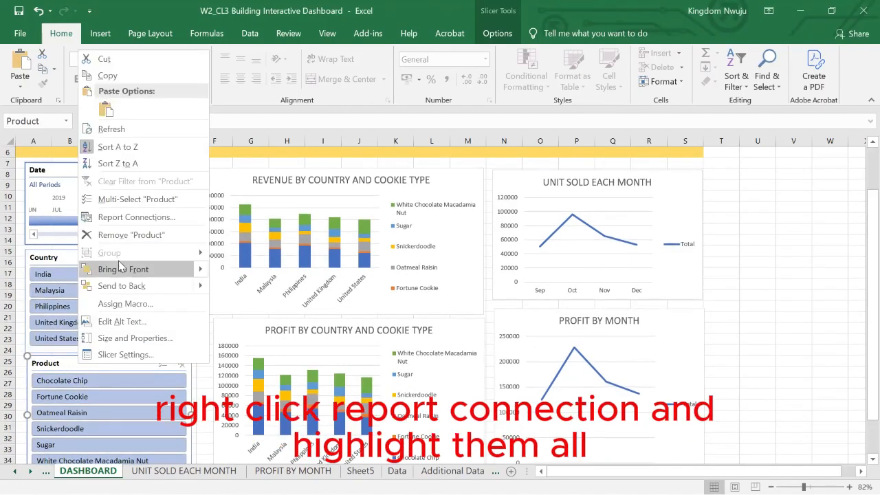
left_click(120, 223)
left_click(25, 252)
left_click(26, 265)
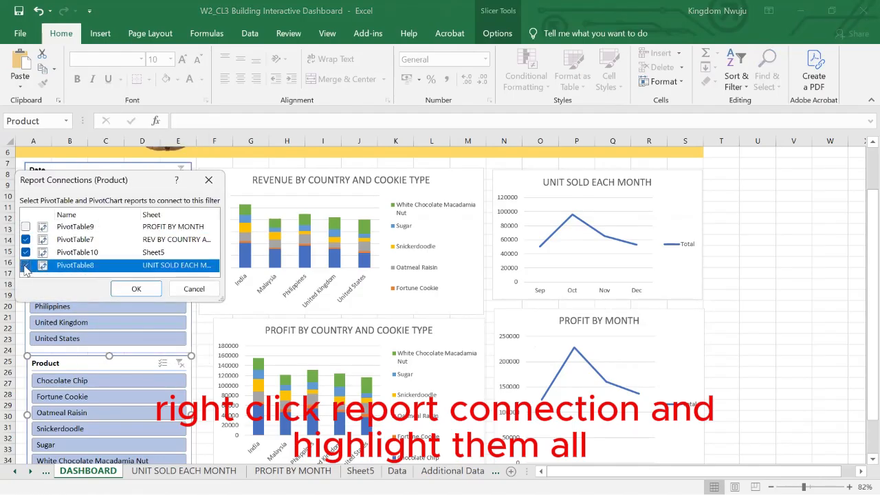
left_click(27, 227)
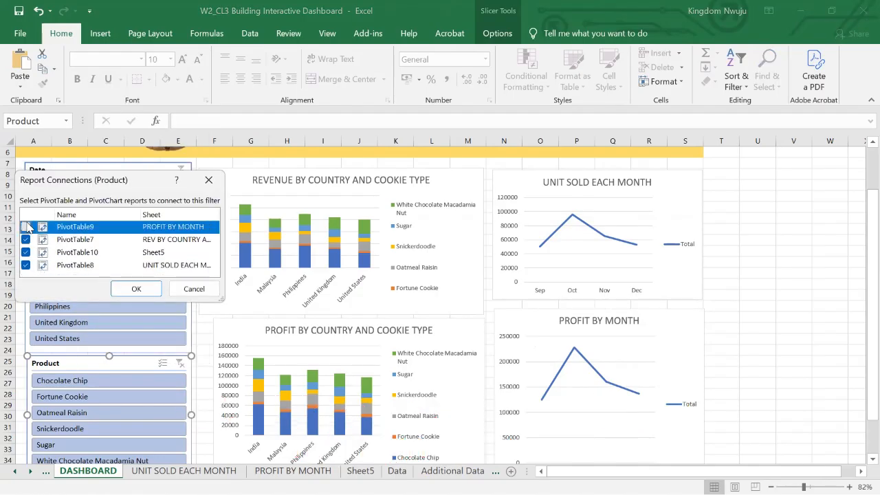
left_click(137, 289)
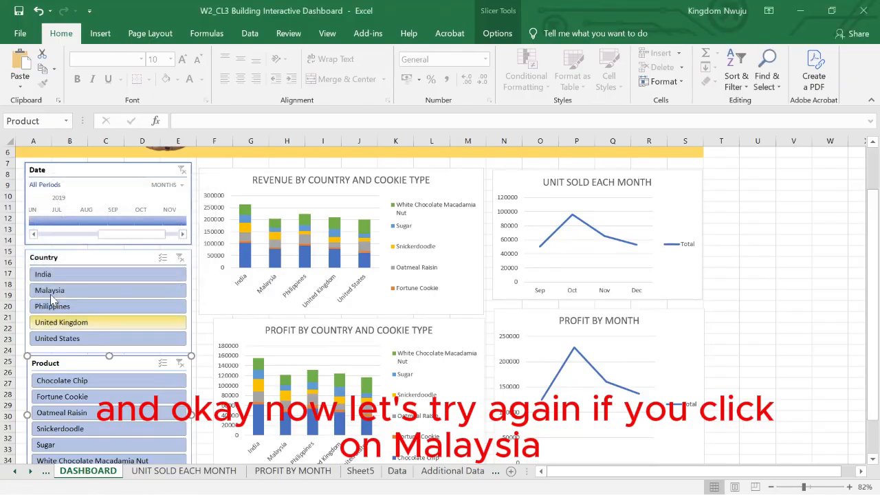
Test the Country slicer with Malaysia, with United Kingdom, and with India, Malaysia and Philippines together.
left_click(52, 294)
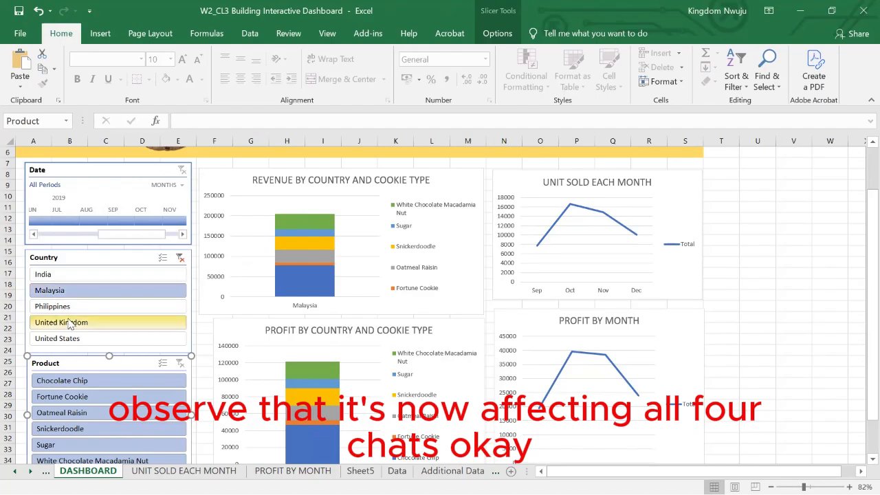
left_click(60, 322)
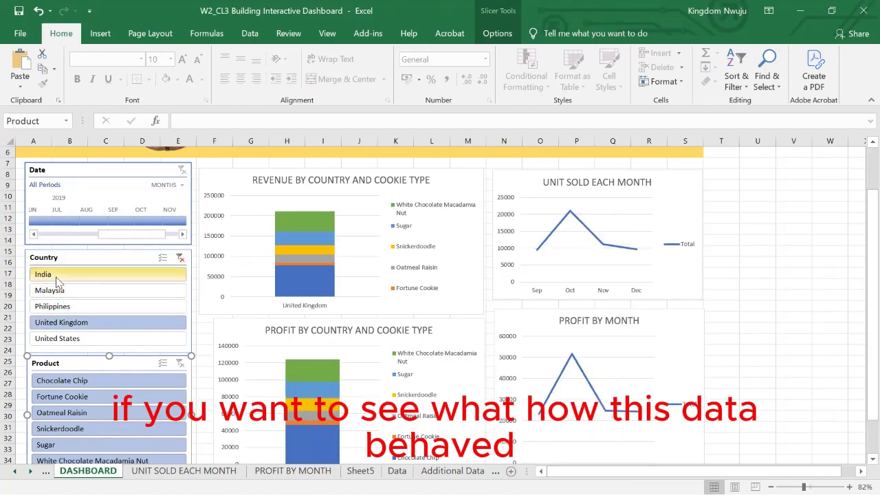
left_click_drag(57, 277, 78, 314)
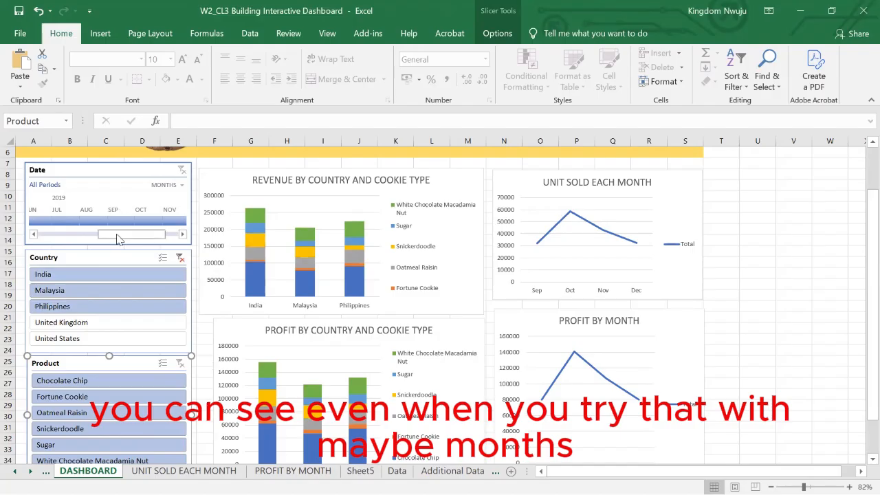
Test the Date timeline with Q1 2019, Sep - Oct 2019 and Sep - Dec 2019, and clear the Date and Country filters.
mouse_move(110, 234)
left_mouse_down()
mouse_move(49, 234)
mouse_move(112, 218)
left_mouse_up()
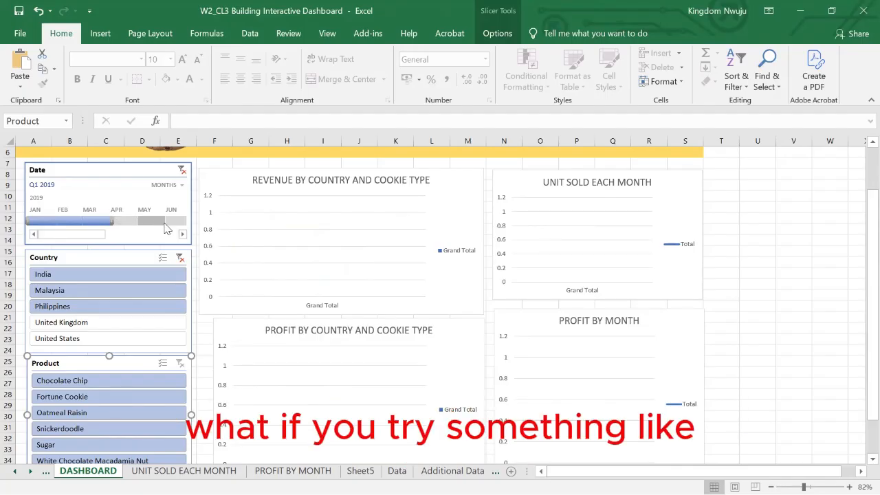
left_click(182, 234)
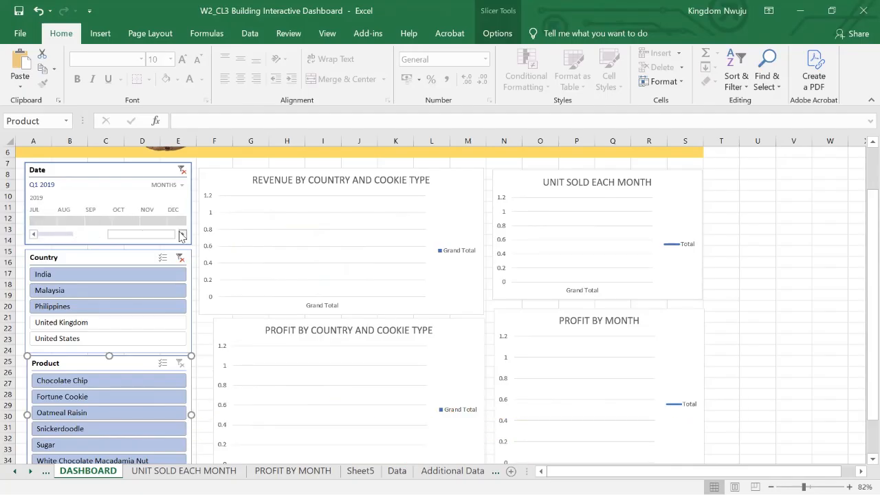
left_click_drag(84, 222, 122, 227)
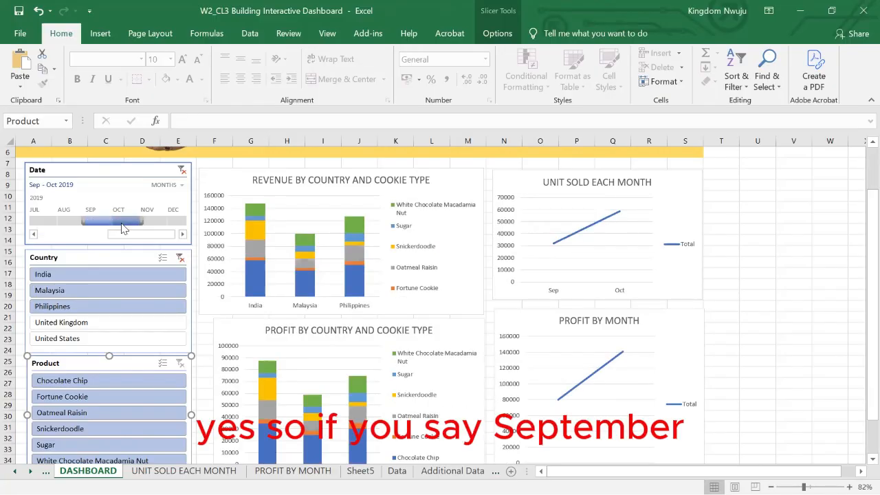
left_click_drag(95, 222, 175, 221)
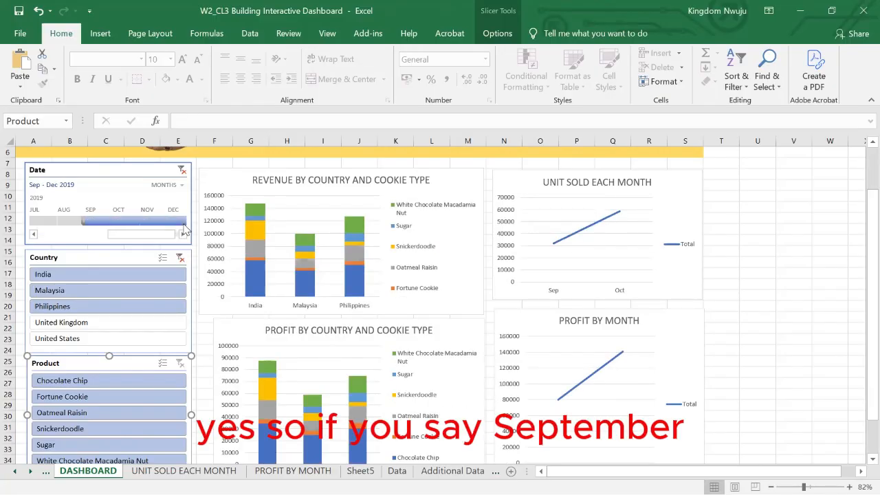
left_click(181, 172)
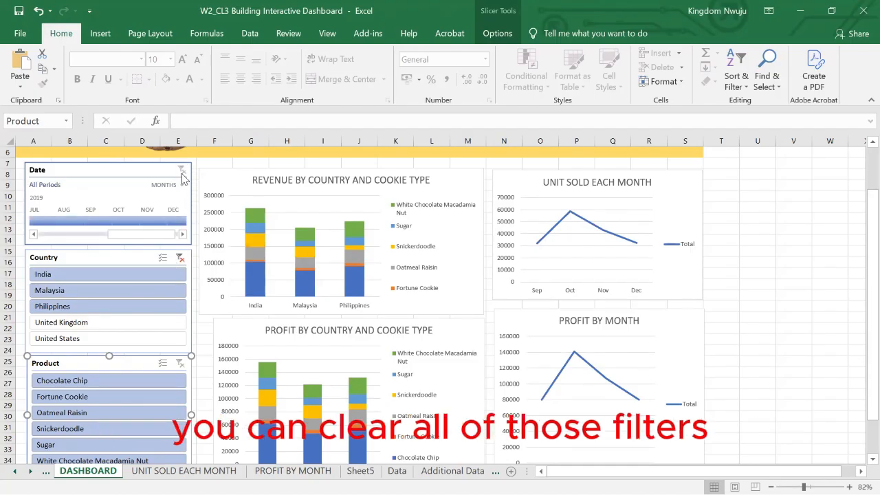
left_click(180, 258)
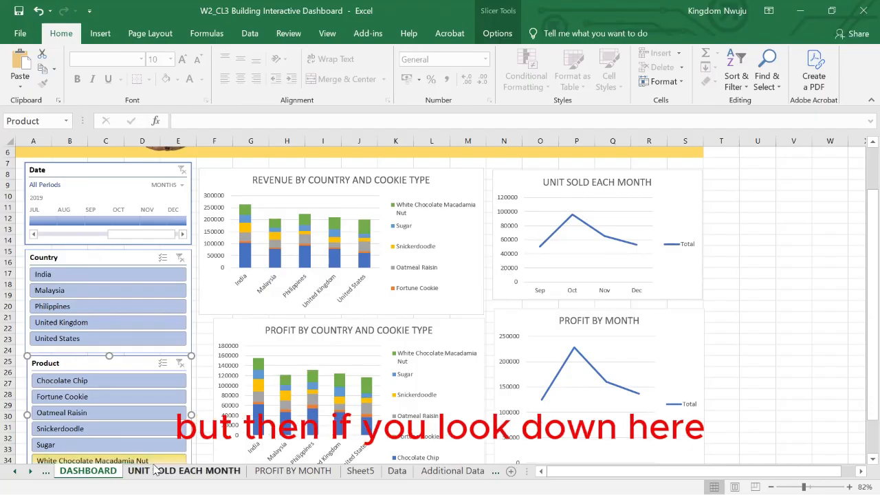
Group the UNIT SOLD EACH MONTH, PROFIT BY MONTH and Sheet5 worksheets and hide them together.
scroll(171, 473, "down", 2)
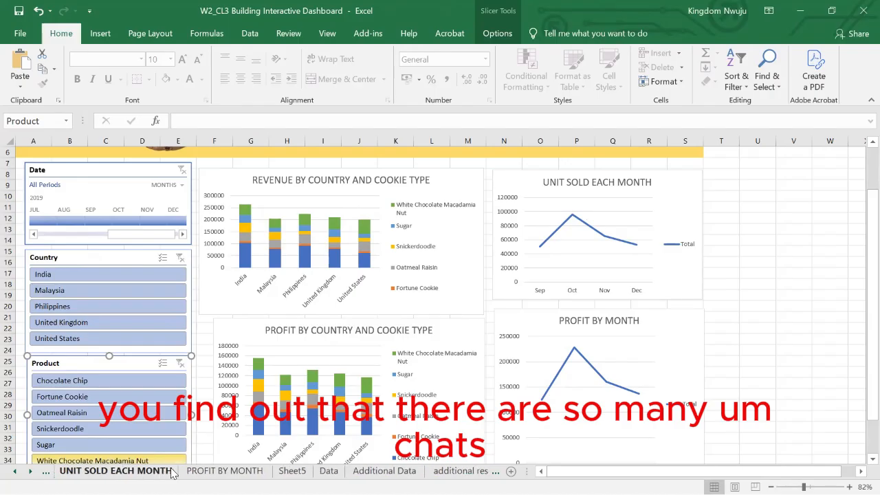
scroll(172, 474, "up", 2)
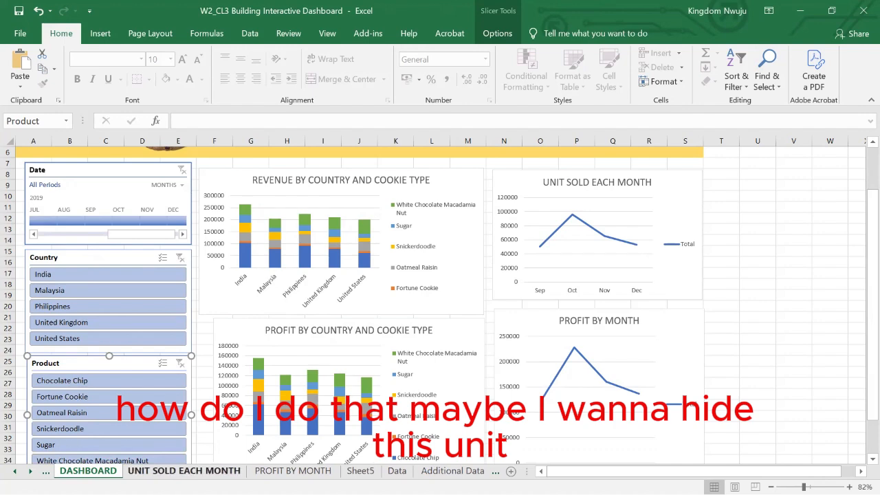
left_click(184, 471)
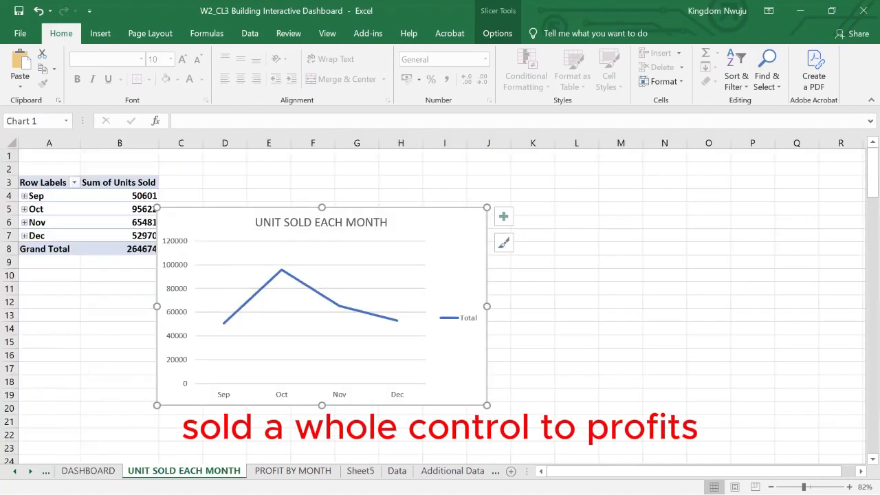
left_click(290, 472, "ctrl")
left_click(361, 471, "ctrl")
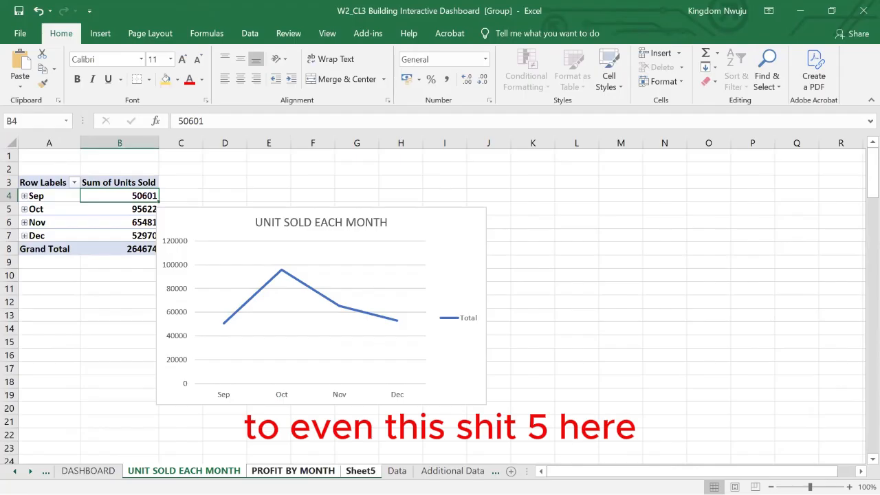
right_click(363, 472)
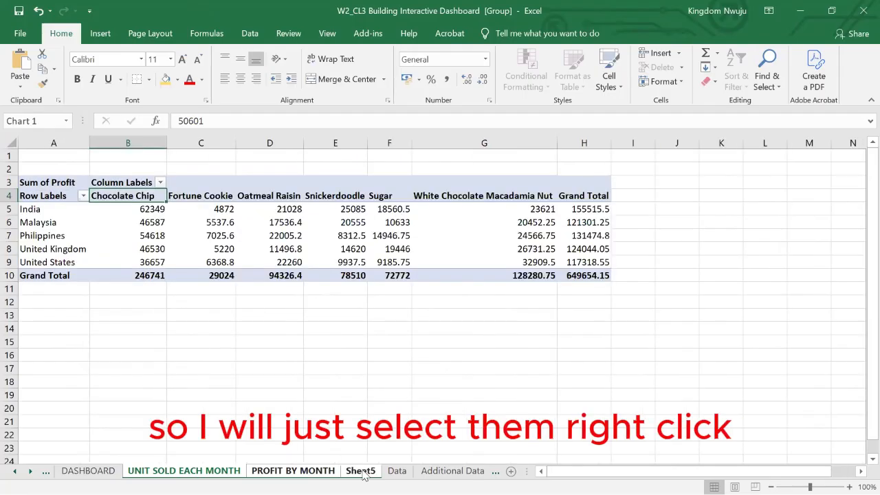
right_click(363, 473)
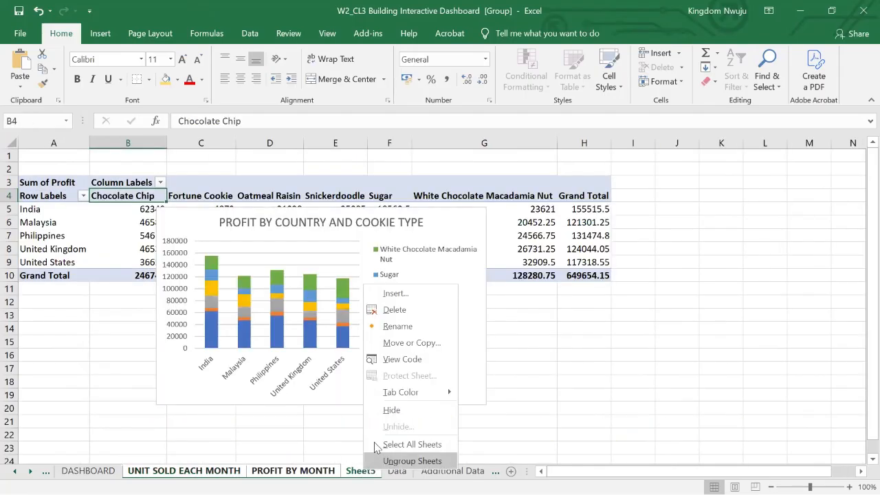
left_click(399, 413)
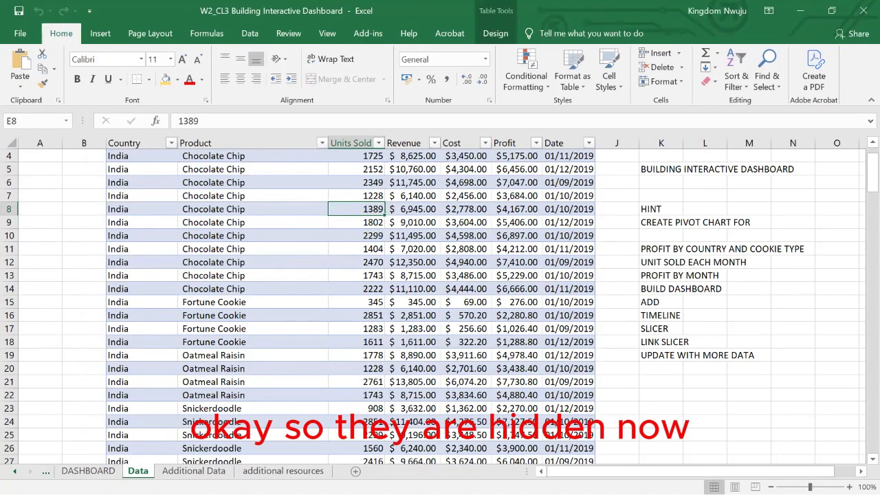
Look over the DASHBOARD and Additional Data worksheets and the records in the Data table.
left_click(88, 472)
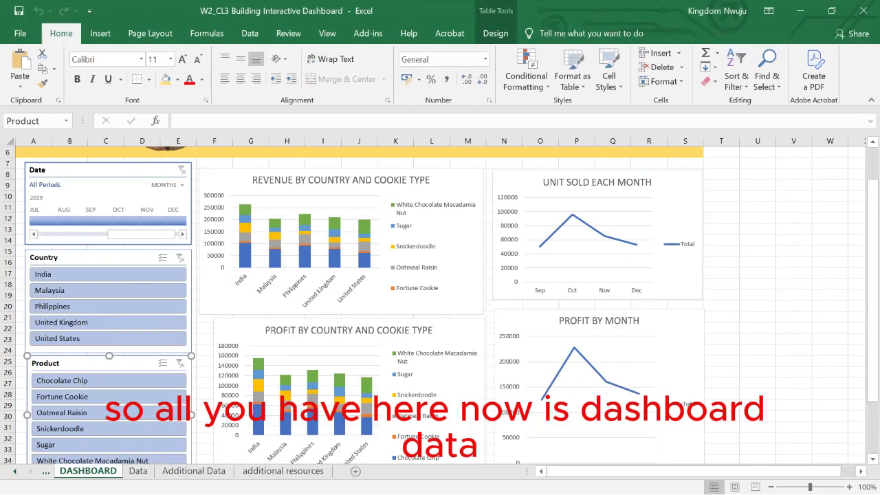
left_click(138, 472)
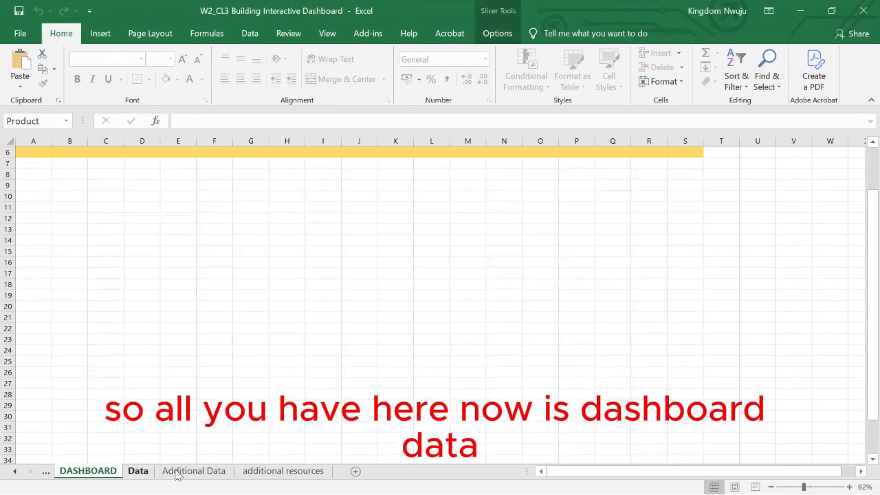
left_click(178, 471)
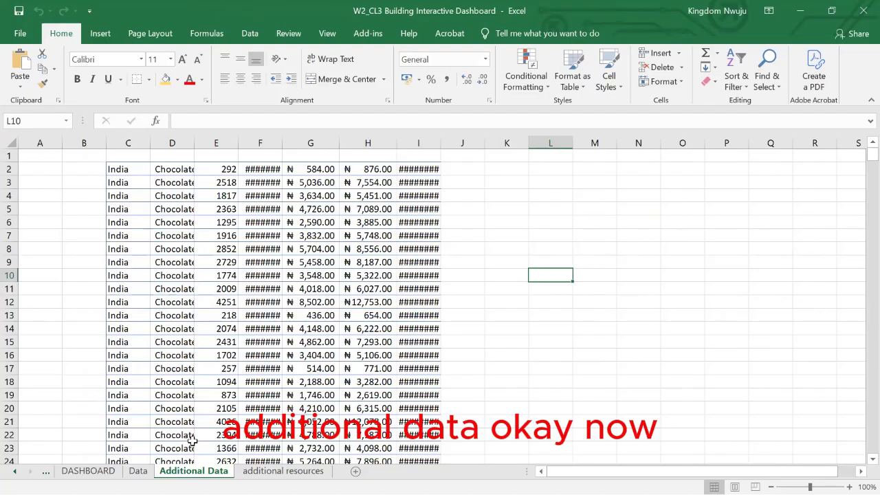
left_click(138, 472)
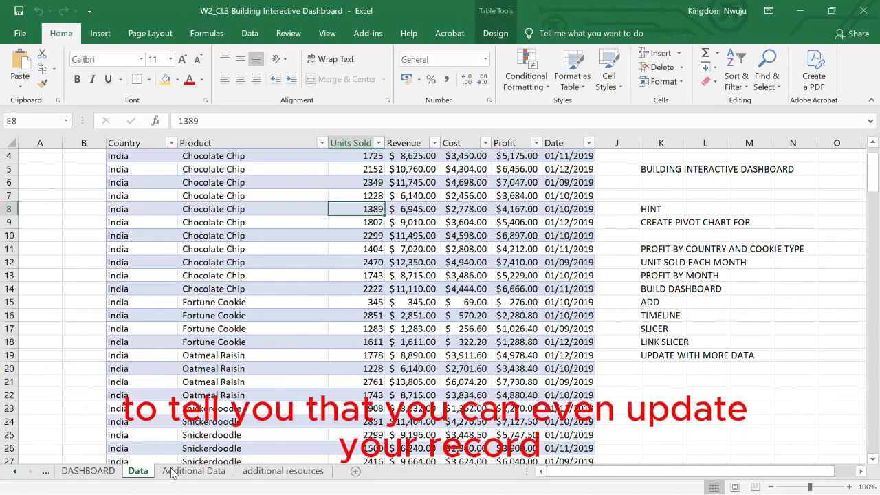
scroll(211, 360, "down", 6)
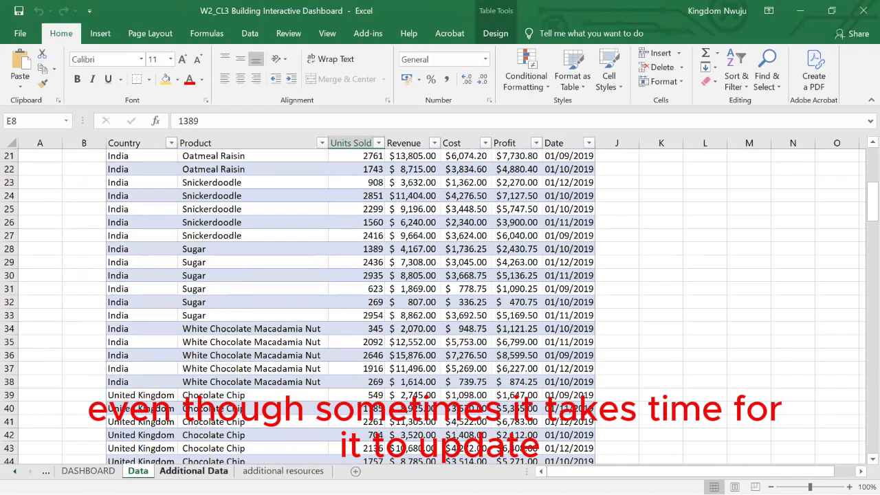
Copy all records in C2:I526 of the Additional Data worksheet.
left_click(193, 471)
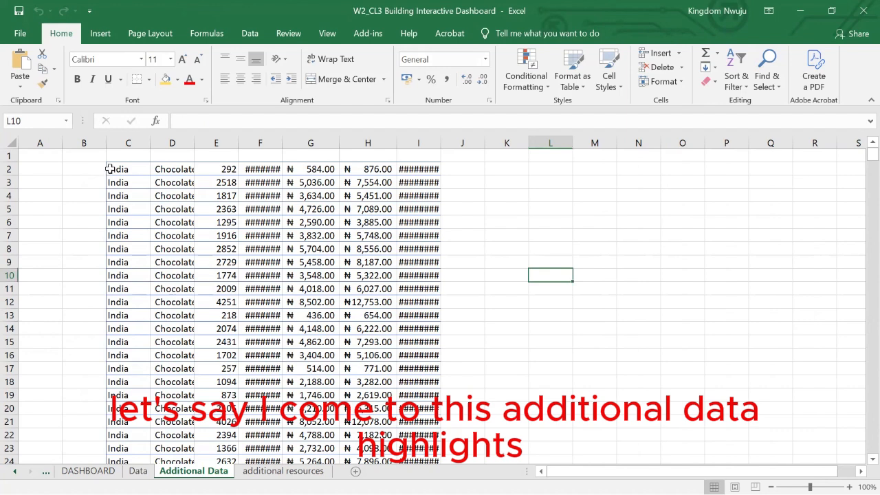
left_click_drag(110, 169, 427, 431)
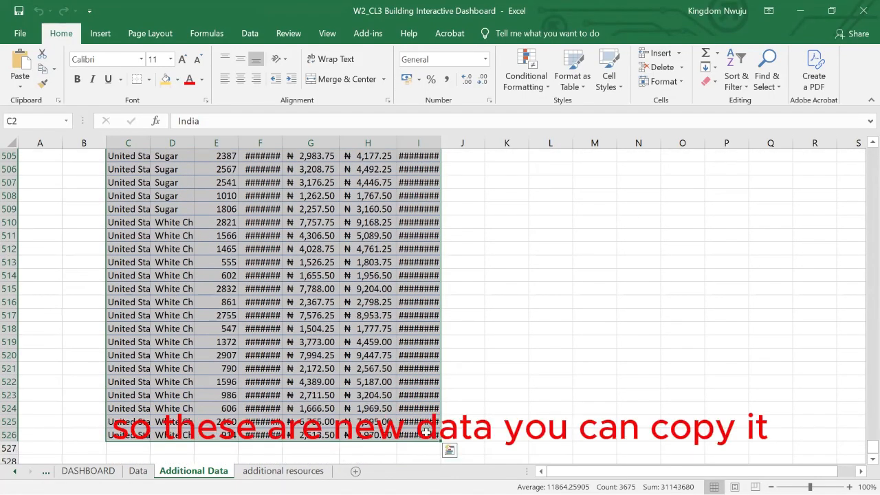
key("ctrl+c")
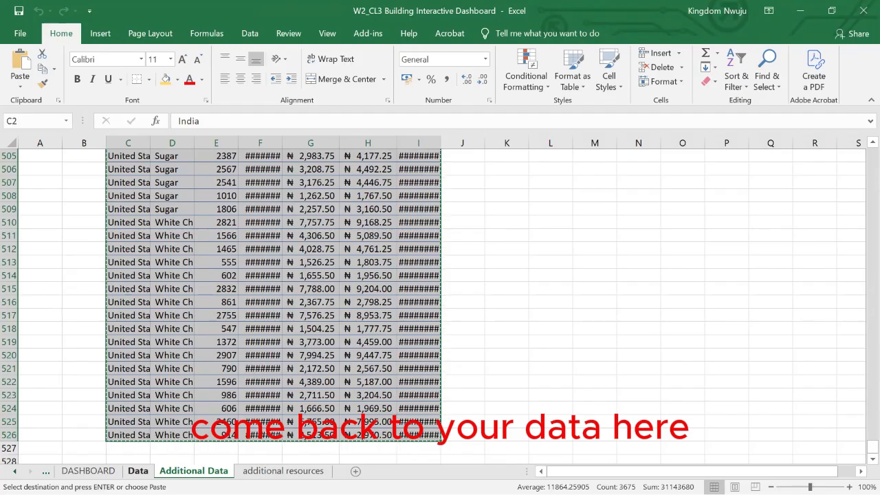
Paste the copied records at C179 on the Data worksheet, directly below the last row of the existing table.
key("ctrl+Page_Up")
scroll(234, 379, "down", 11)
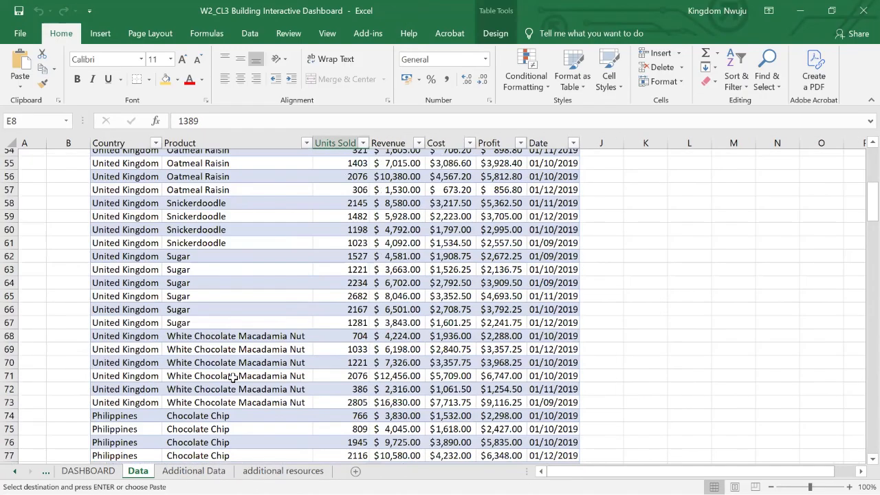
scroll(234, 377, "down", 20)
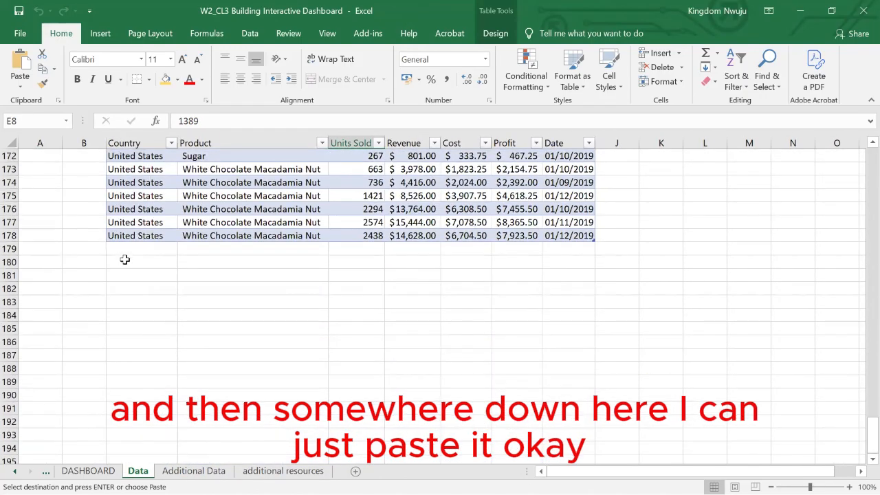
left_click(124, 257)
left_click(118, 246)
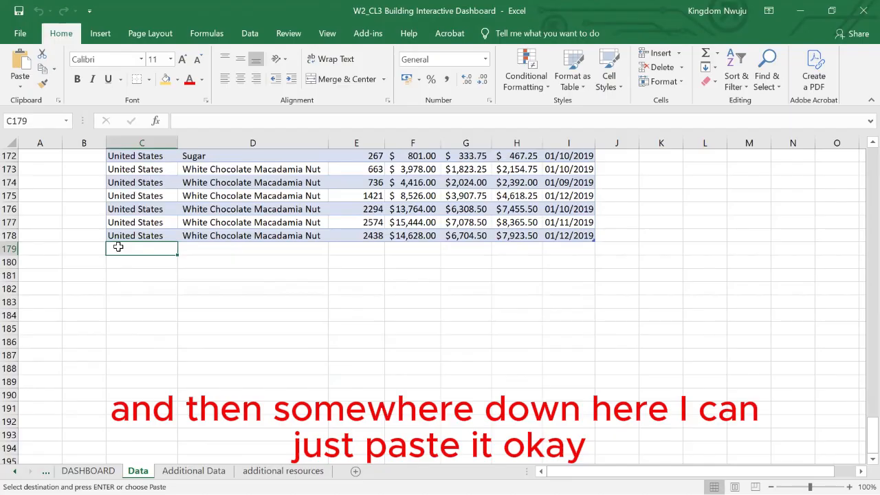
key("ctrl+v")
left_click(333, 273)
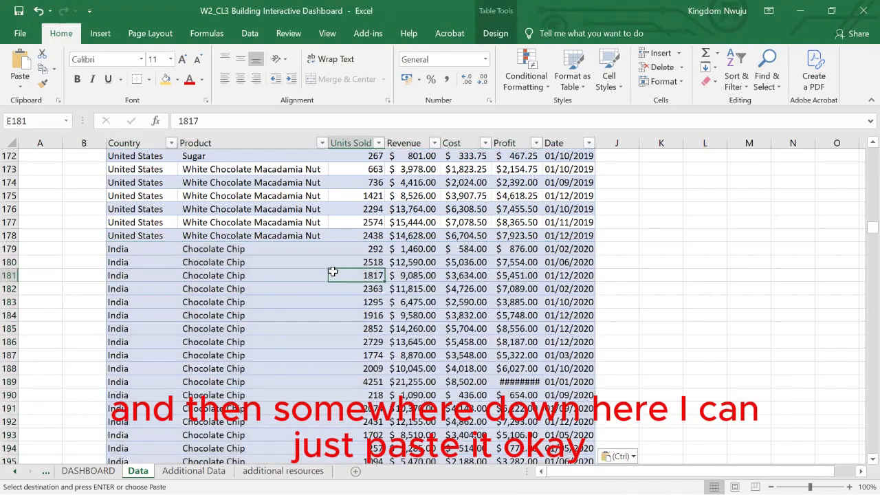
left_click(690, 236)
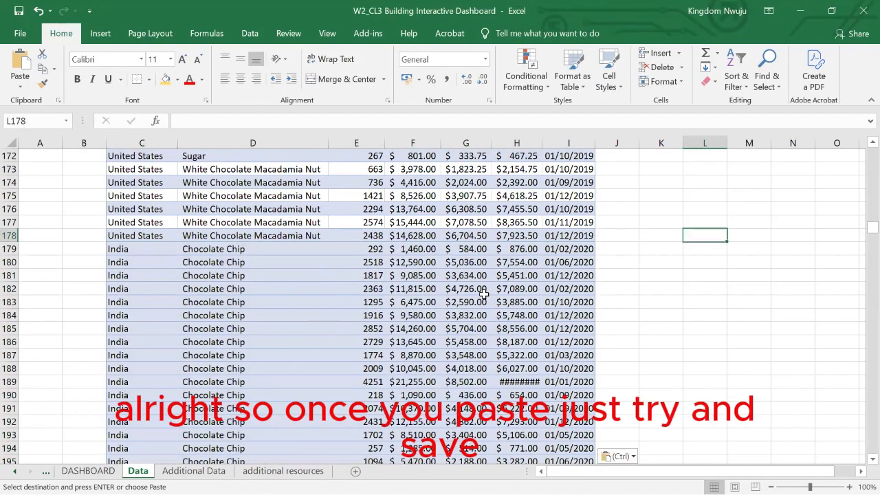
Save the workbook as a new Excel Workbook named W2_CL3 Building Interactive Dashboard NEW.
scroll(484, 295, "down", 8)
scroll(484, 295, "up", 16)
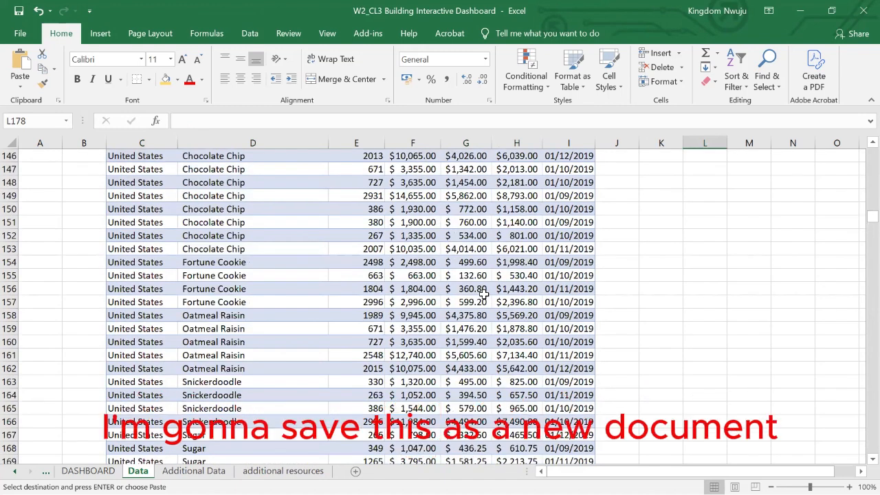
key("F12")
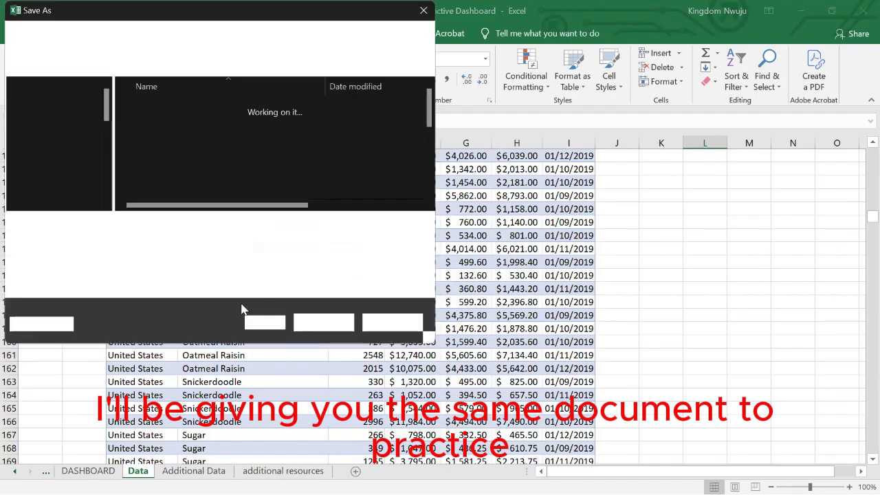
left_click(248, 226)
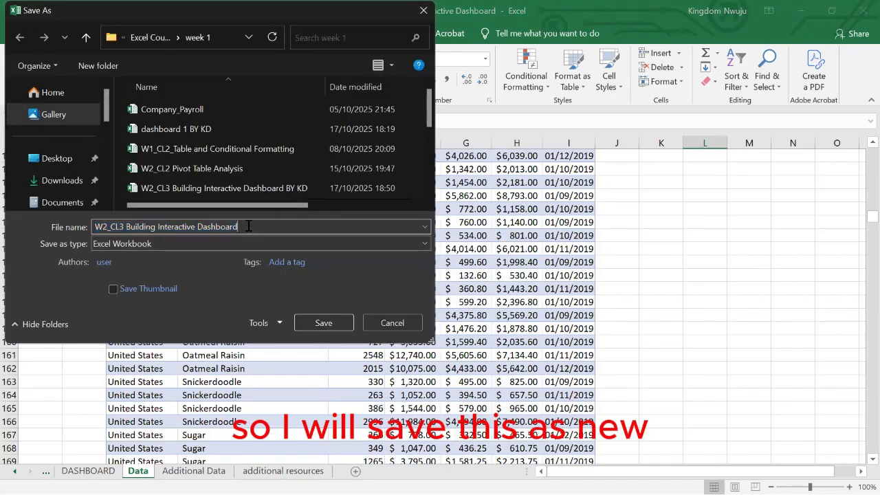
type("NEW")
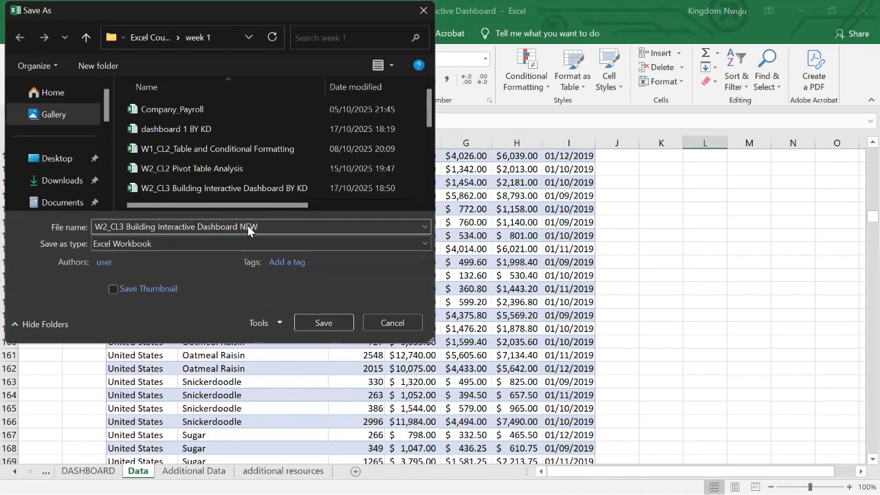
key("Return")
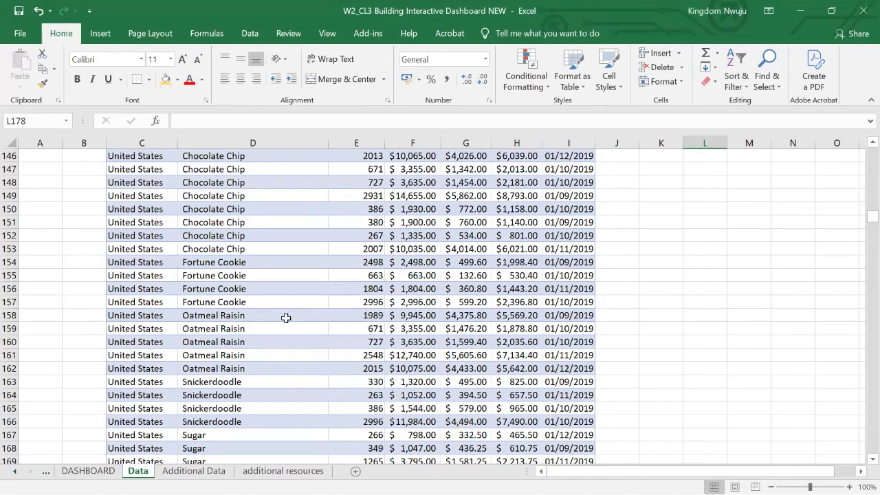
Refresh all pivot data from the REVENUE BY COUNTRY AND COOKIE TYPE chart on the DASHBOARD worksheet.
scroll(286, 318, "down", 6)
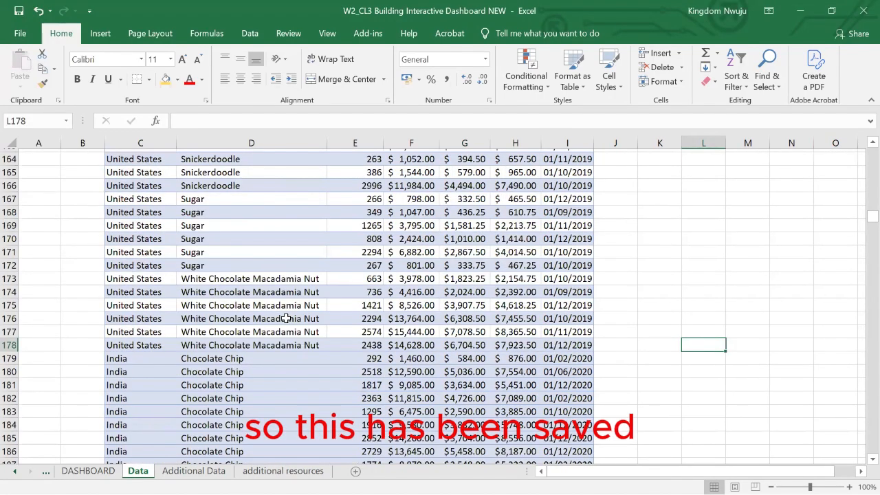
scroll(286, 319, "up", 20)
left_click(88, 471)
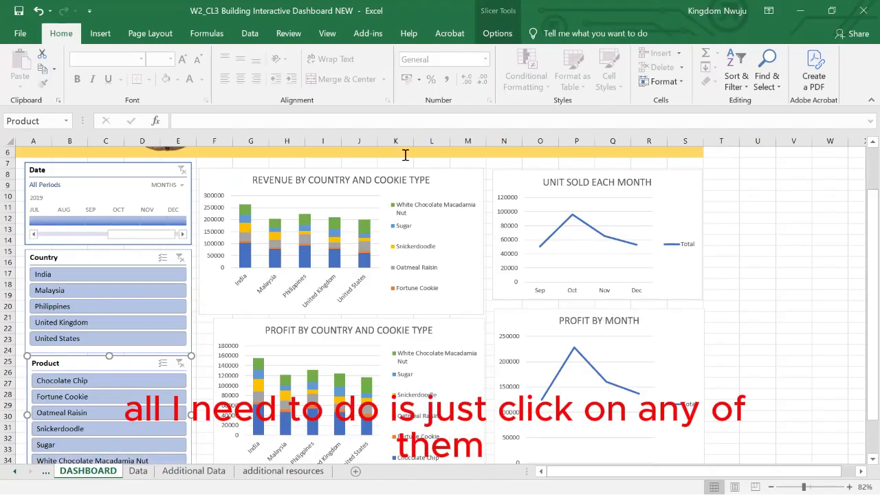
left_click(372, 179)
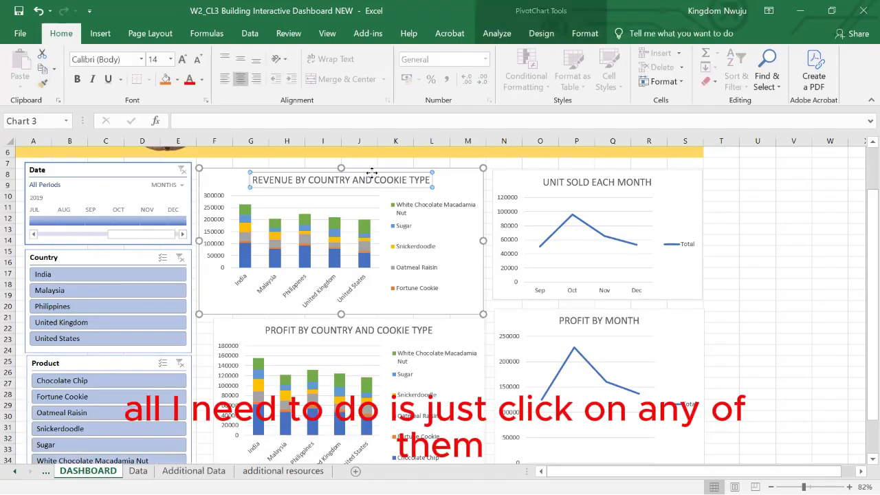
left_click(376, 170)
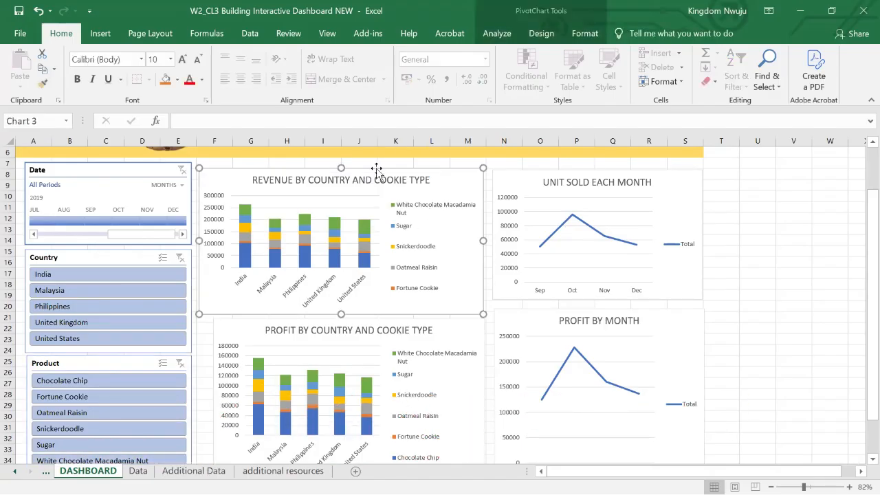
left_click(498, 35)
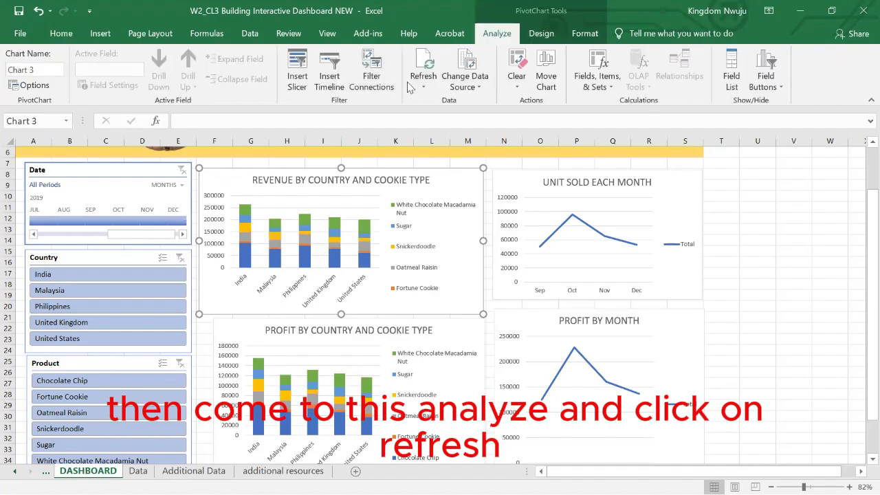
left_click(424, 65)
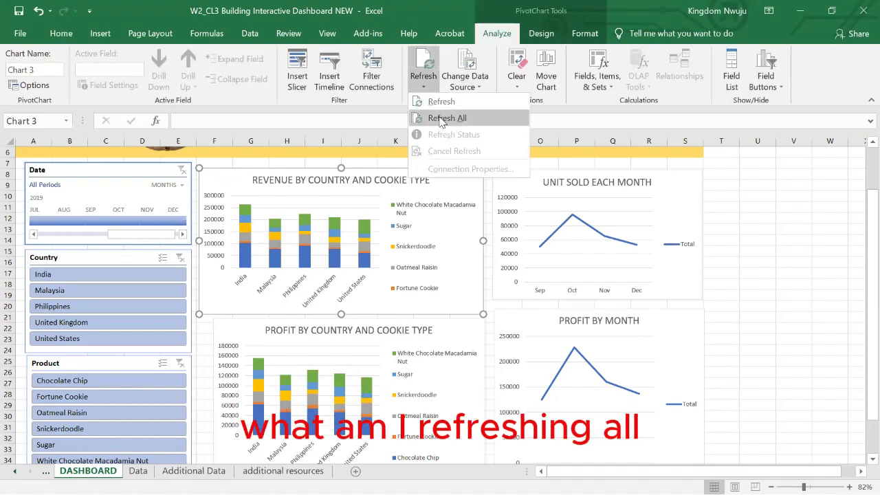
left_click(444, 119)
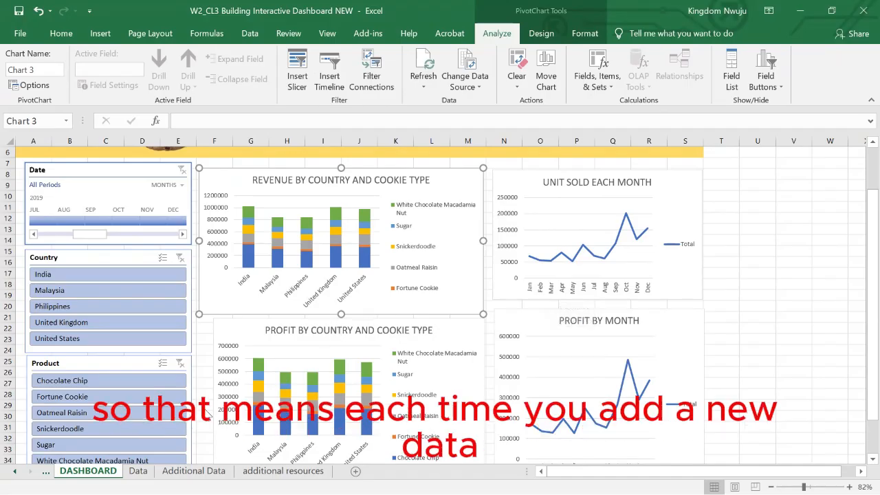
Review the Data worksheet records, the refresh options and the updated charts on the DASHBOARD worksheet.
left_click(137, 471)
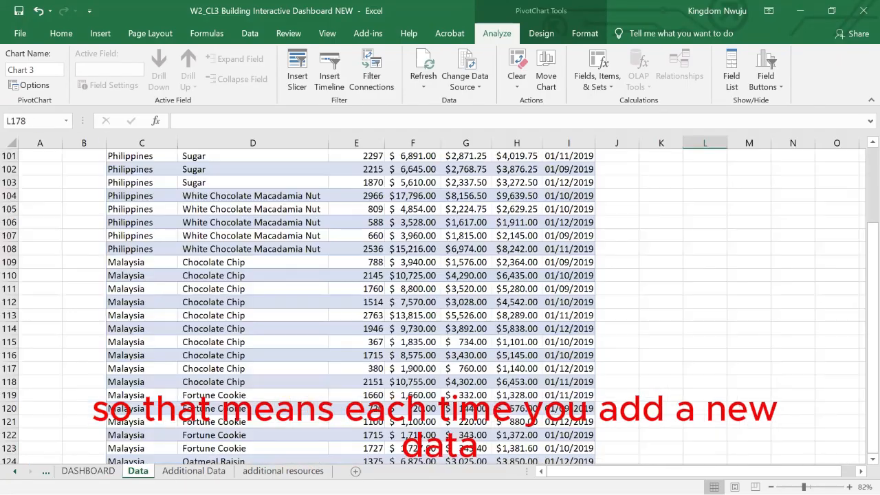
scroll(261, 368, "down", 15)
scroll(261, 369, "down", 3)
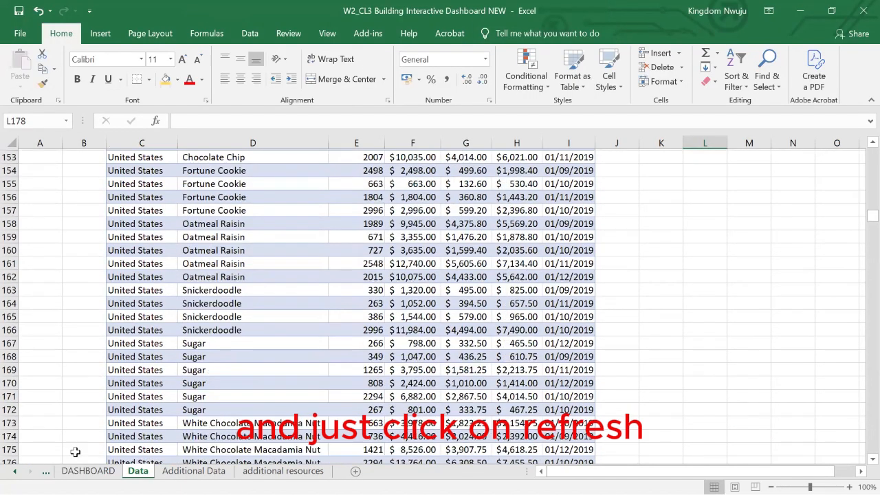
left_click(89, 471)
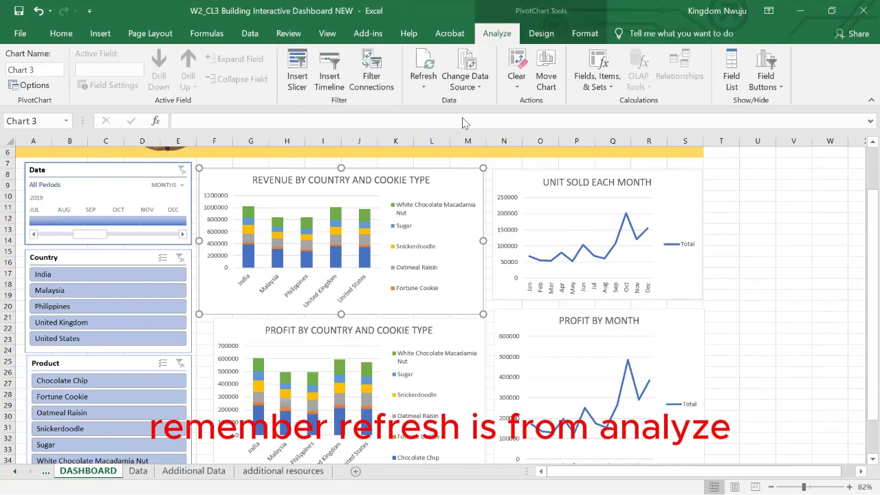
left_click(423, 87)
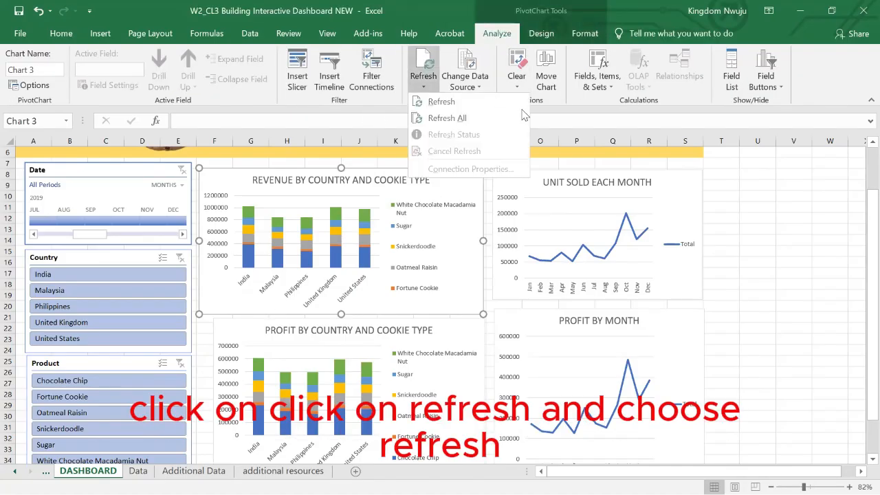
left_click(444, 283)
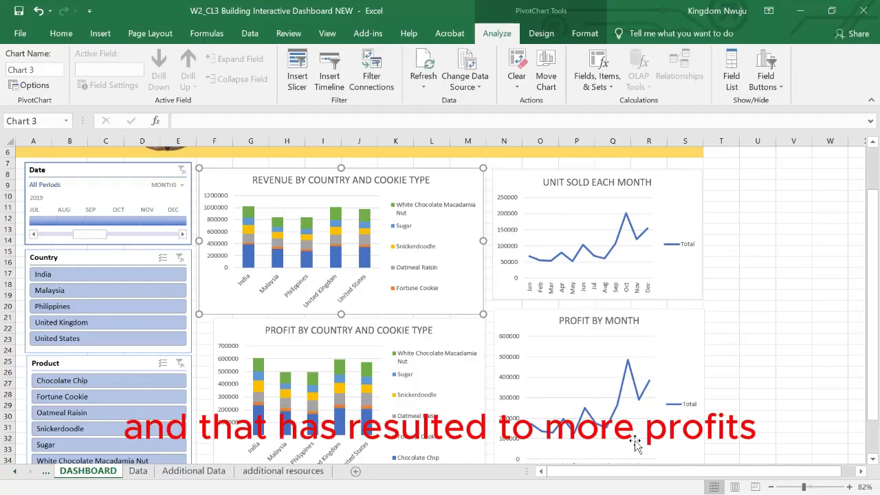
scroll(623, 389, "down", 1)
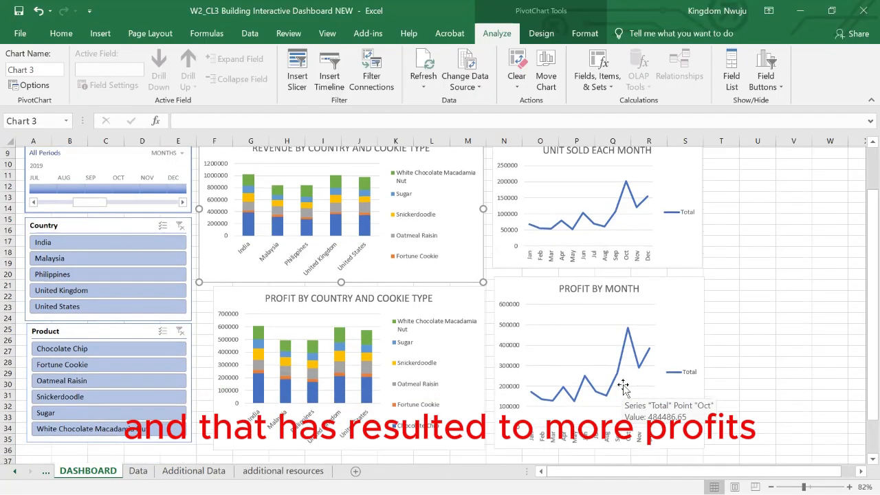
scroll(623, 388, "down", 1)
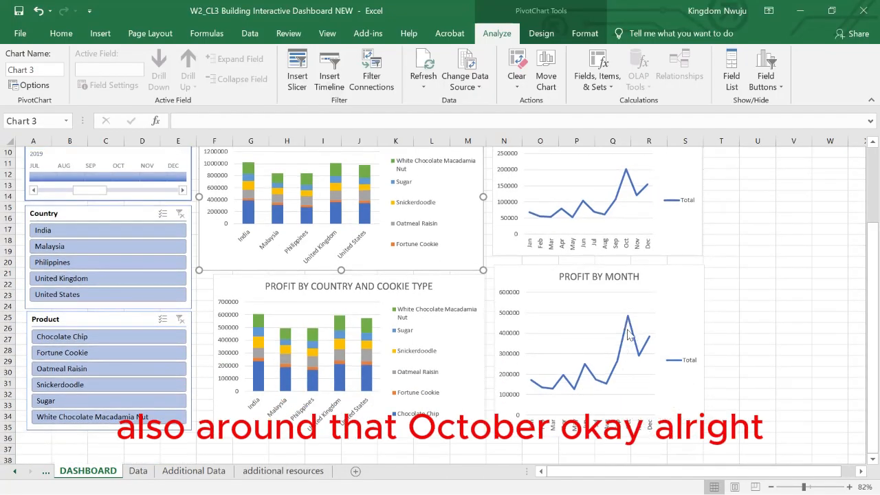
scroll(507, 357, "up", 3)
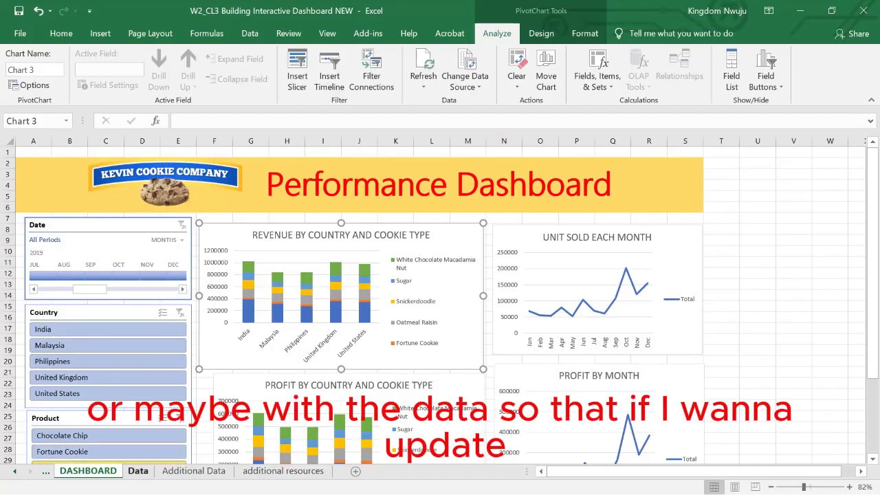
Group the Additional Data and additional resources worksheets and hide them together.
left_click(184, 471)
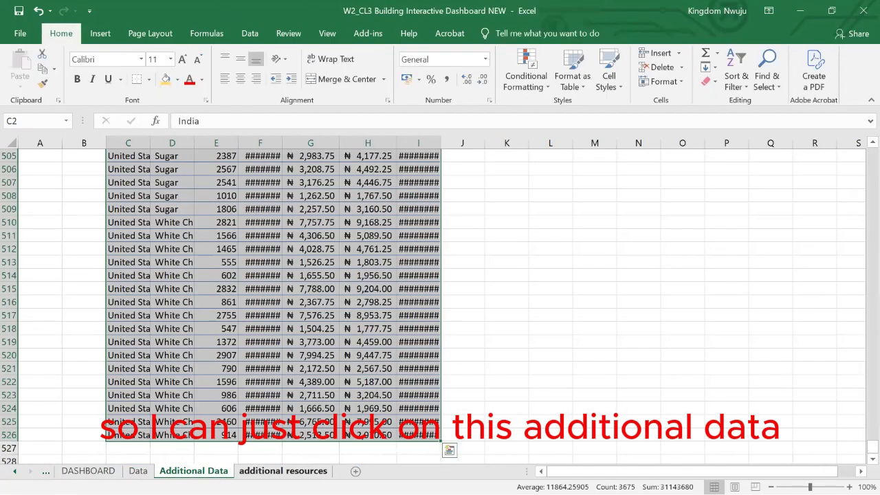
left_click(282, 471, "ctrl")
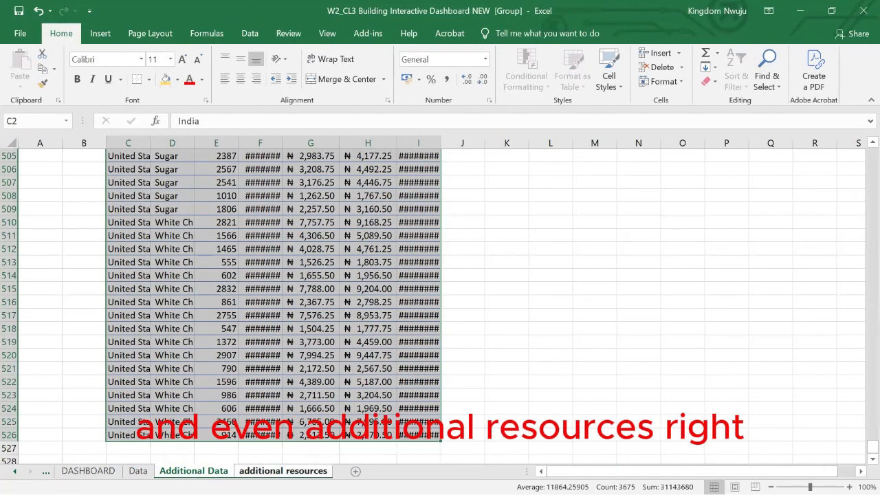
right_click(275, 471)
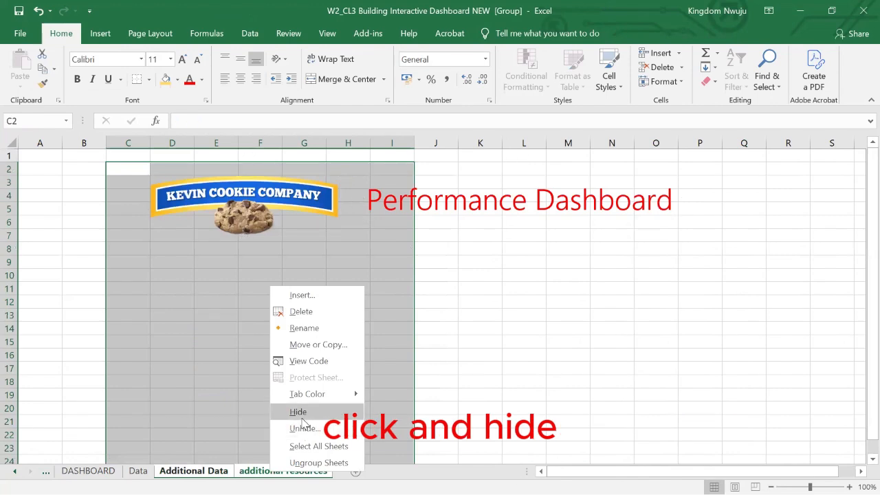
left_click(303, 417)
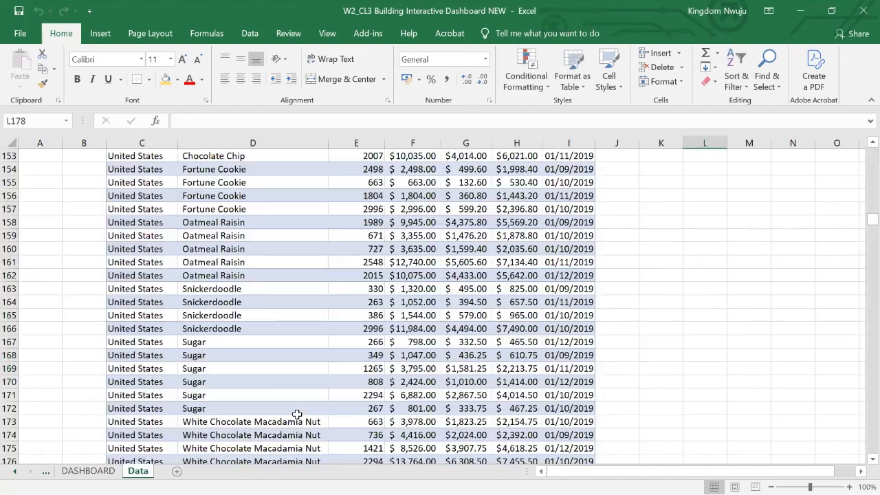
Turn off the gridlines on the DASHBOARD worksheet.
left_click(88, 471)
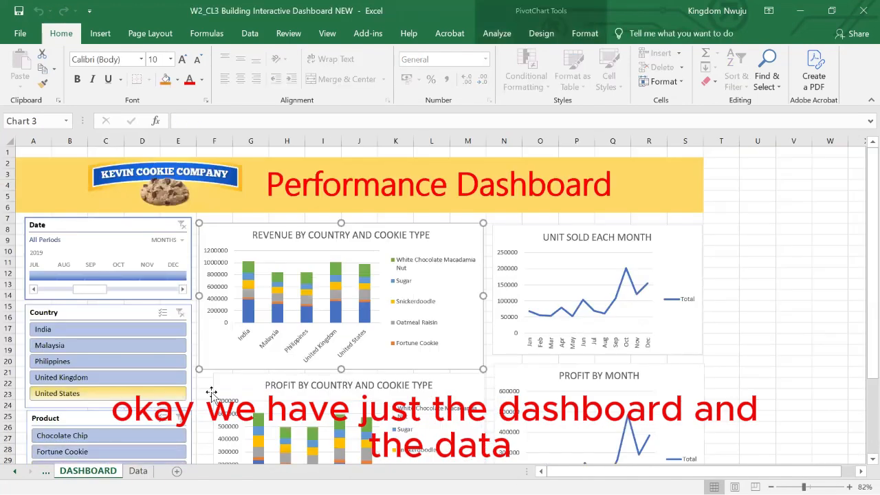
scroll(367, 320, "down", 1)
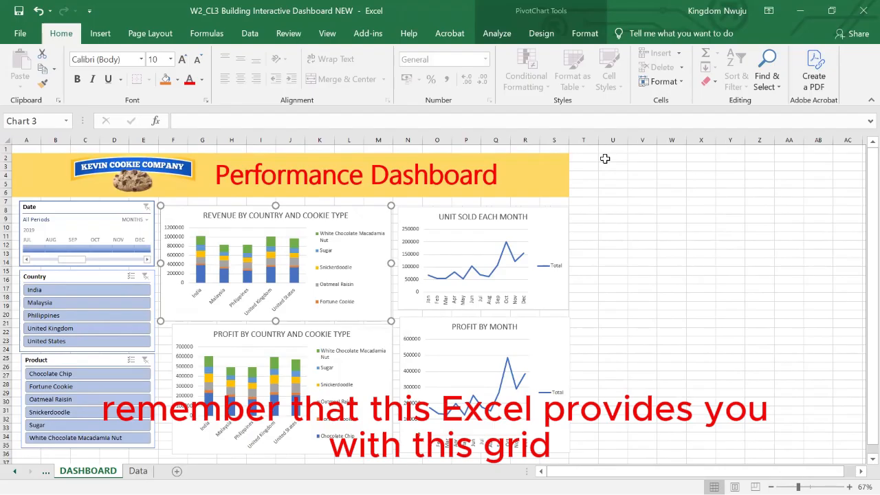
left_click(639, 190)
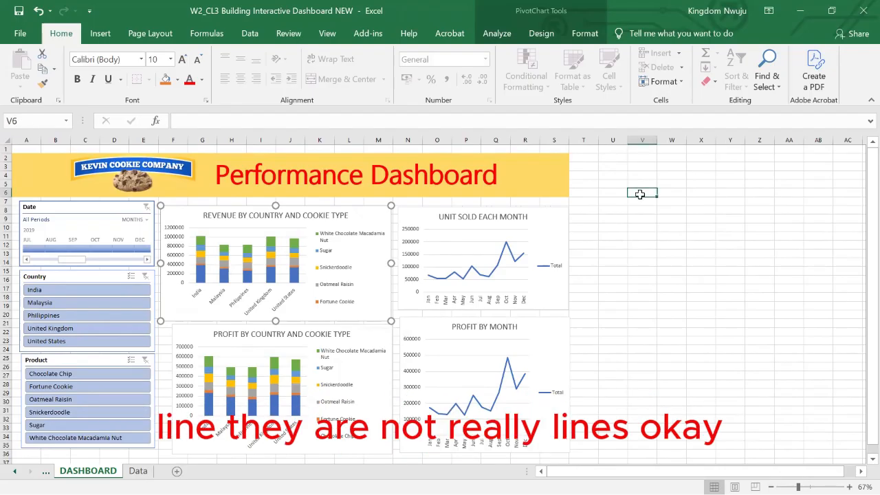
left_click(641, 236)
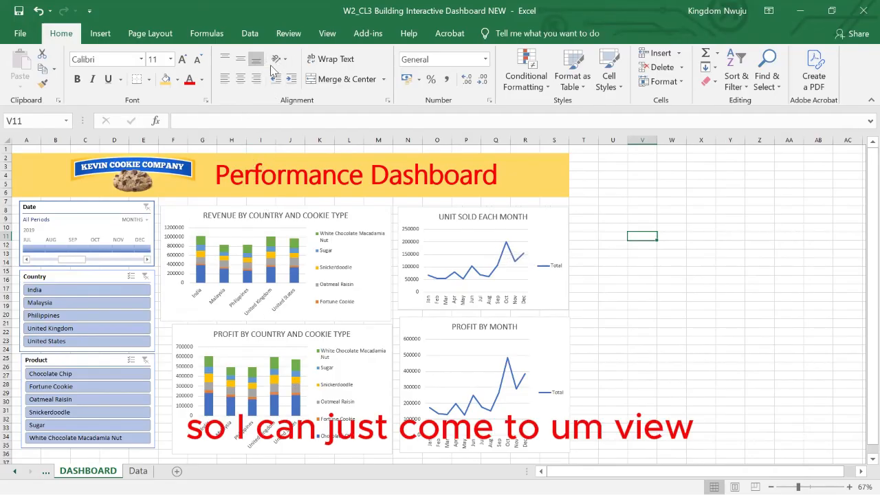
left_click(327, 36)
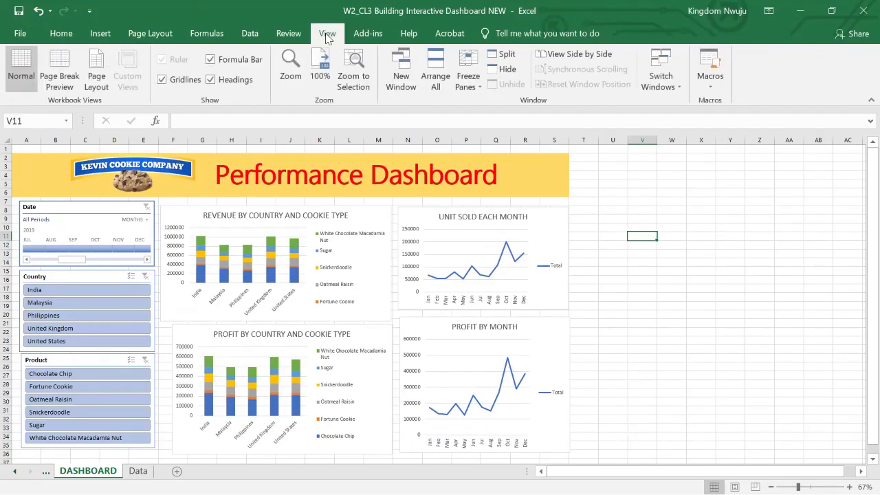
left_click(161, 80)
left_click(714, 336)
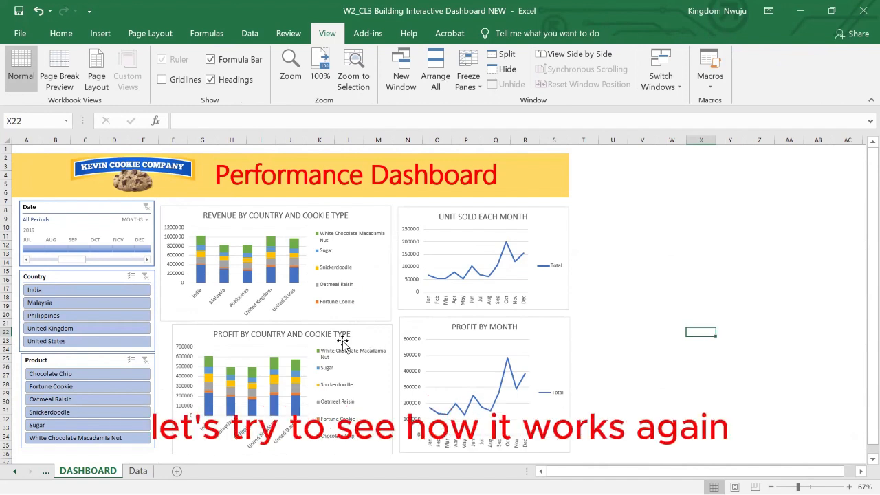
Filter the dashboard by Malaysia, United Kingdom, Philippines and United States one at a time, and finally by India through United Kingdom together.
left_click(42, 304)
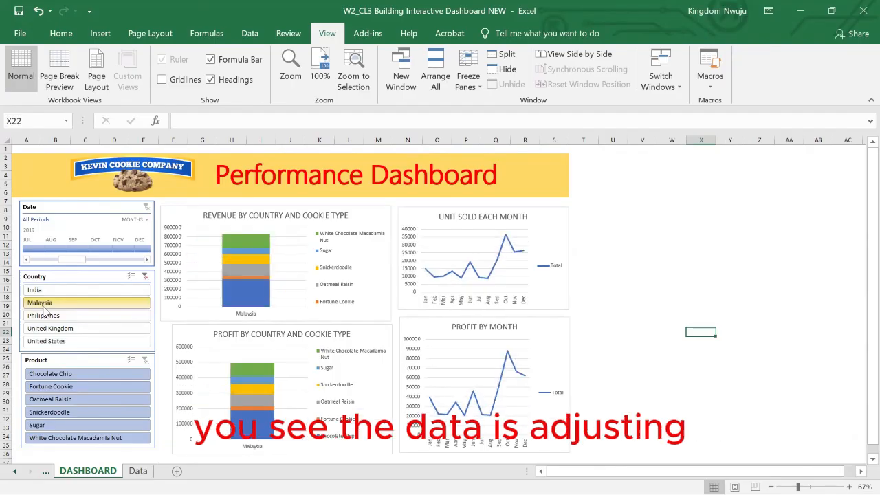
left_click(55, 329)
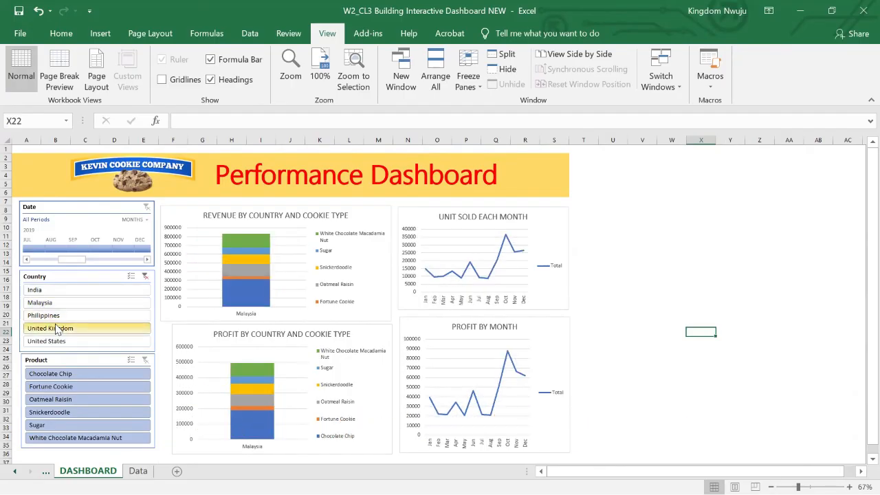
left_click(68, 317)
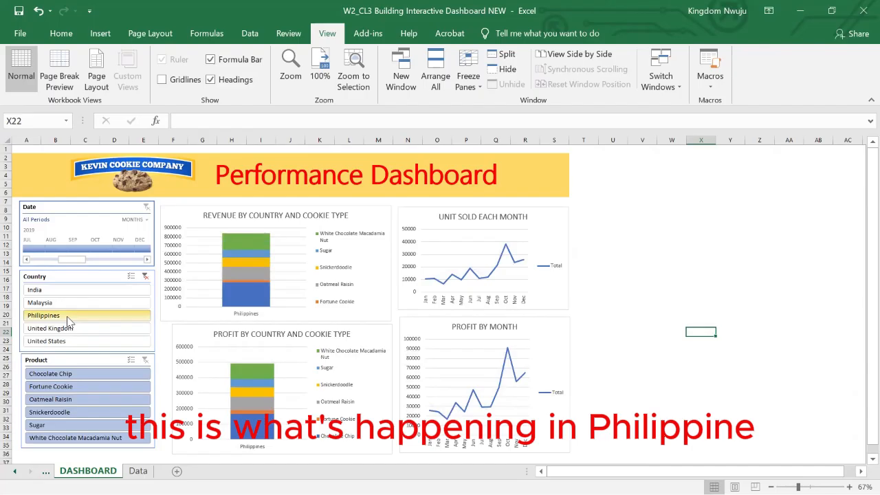
left_click(59, 341)
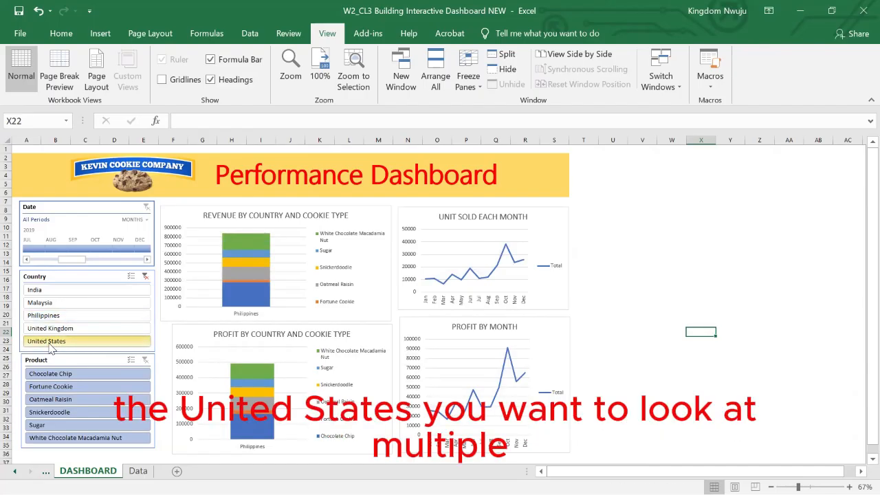
left_click(59, 290)
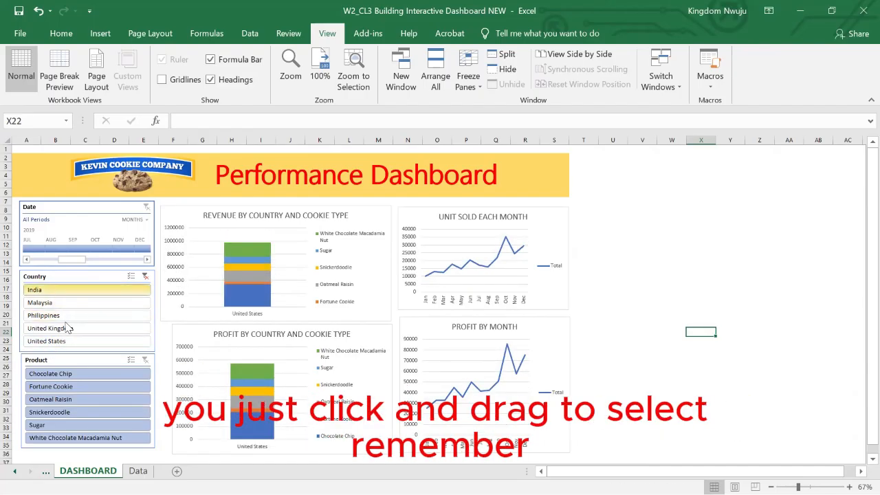
left_click(67, 328, "shift")
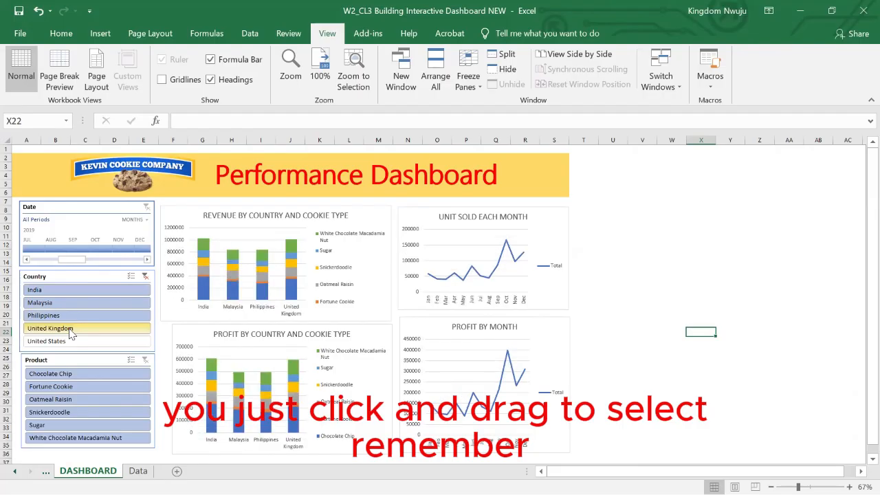
Filter products by Oatmeal Raisin and Snickerdoodle, by Chocolate Chip and Fortune Cookie, by Sugar, and finally by Fortune Cookie through White Chocolate Macadamia Nut.
left_click_drag(66, 398, 68, 413)
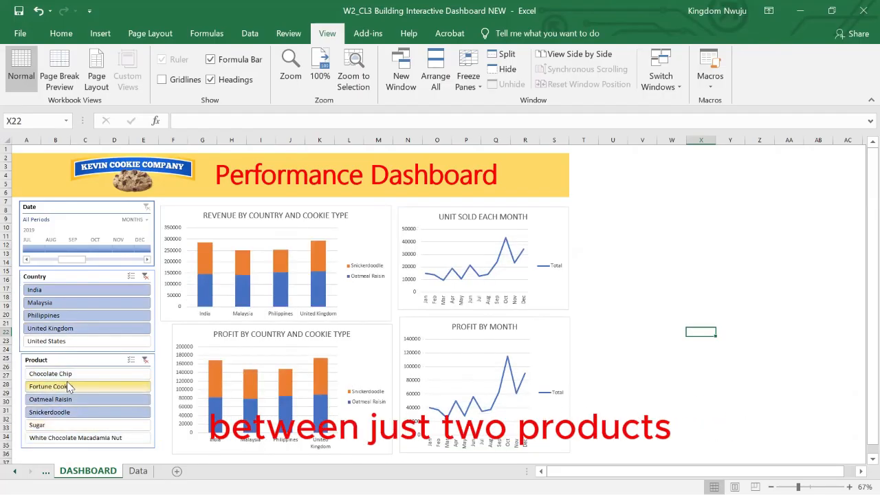
left_click_drag(69, 374, 84, 390)
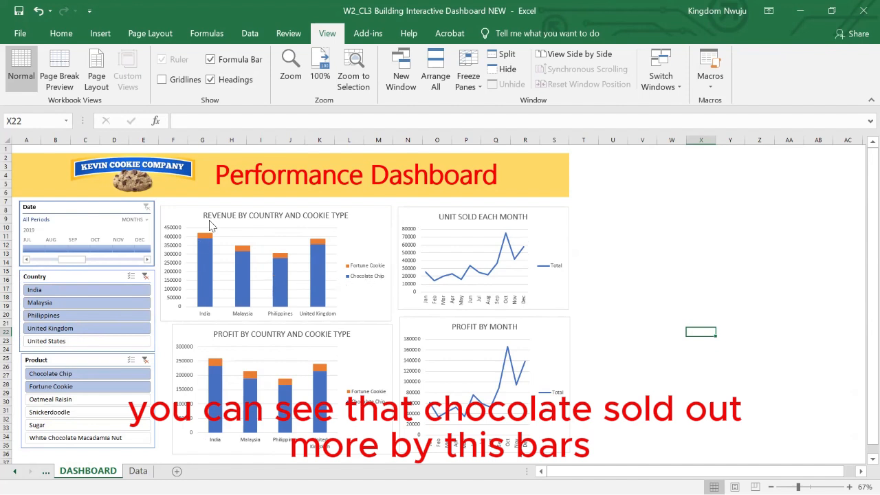
left_click(58, 425)
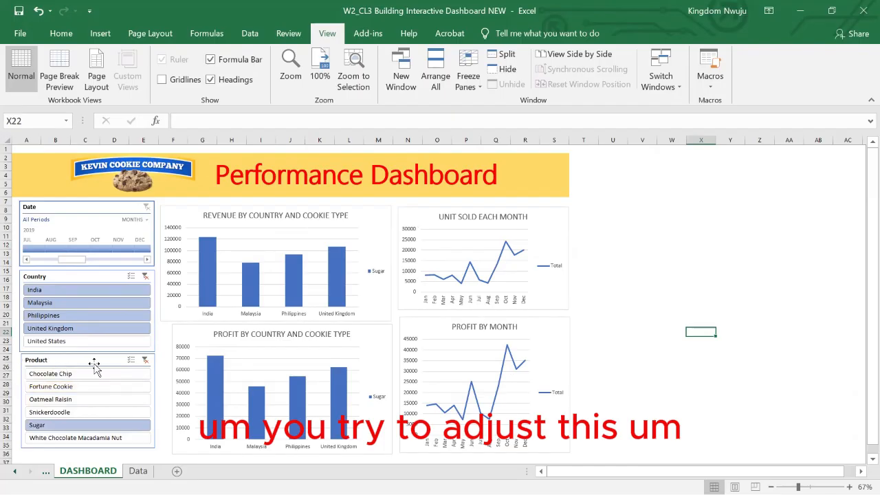
left_click_drag(45, 387, 48, 433)
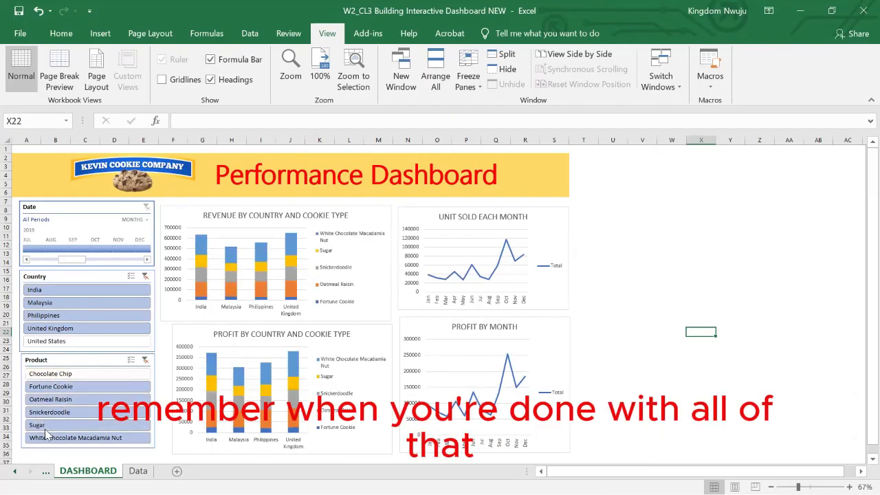
Clear the filters of the Product and Country slicers.
left_click(145, 361)
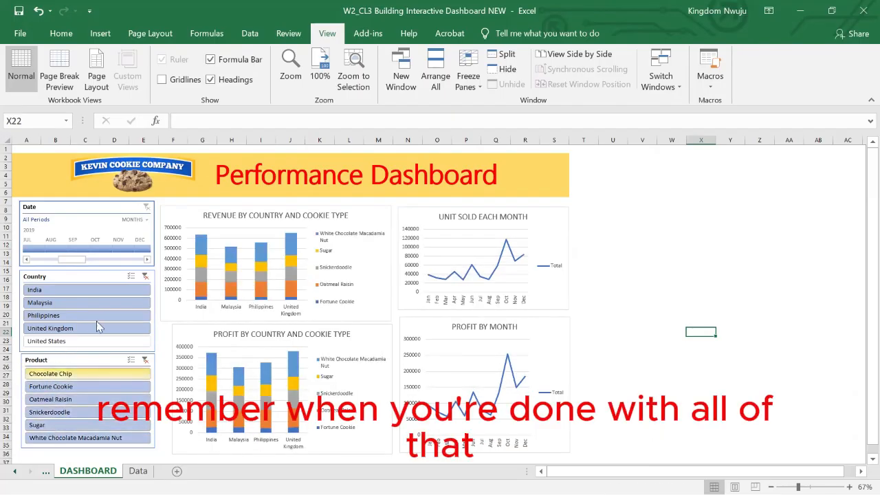
left_click(145, 360)
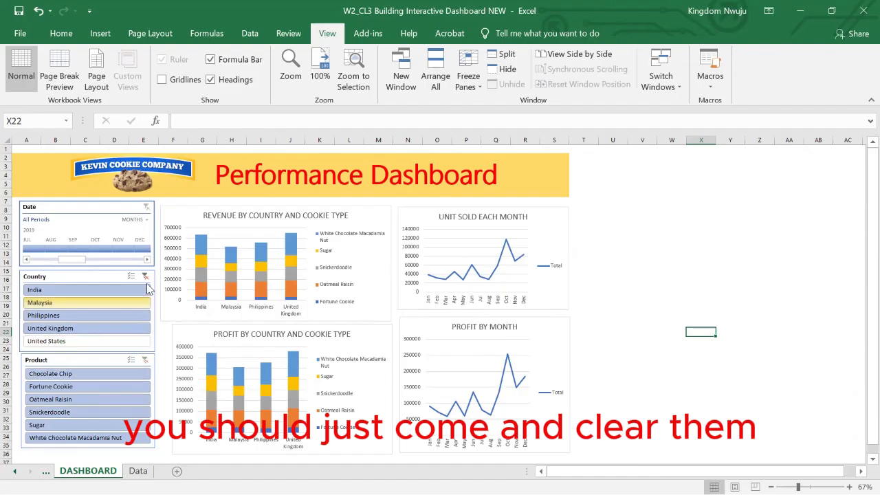
left_click(145, 277)
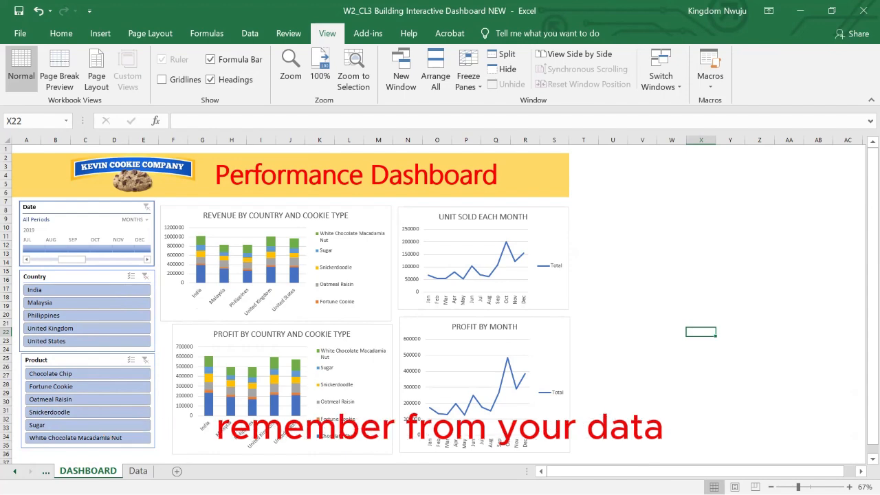
Review the records and hints at the start of the Data worksheet and the report connections of the Country slicer on DASHBOARD.
left_click(138, 471)
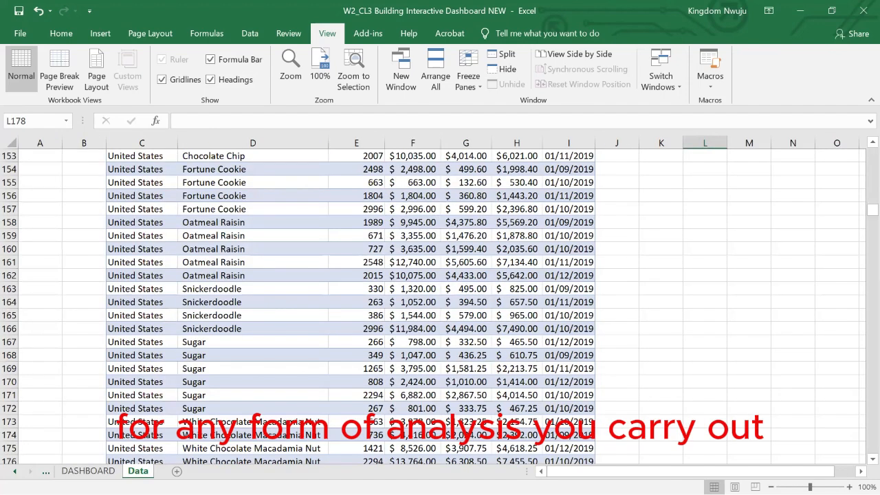
scroll(282, 297, "up", 20)
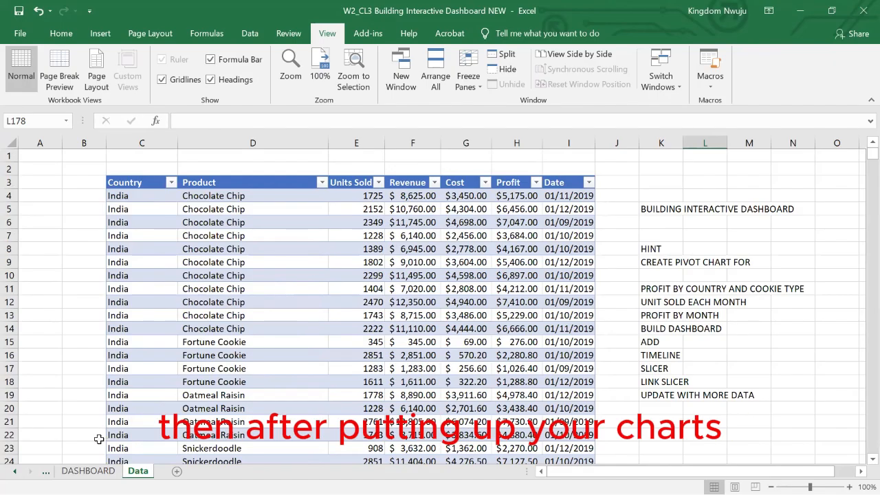
left_click(88, 471)
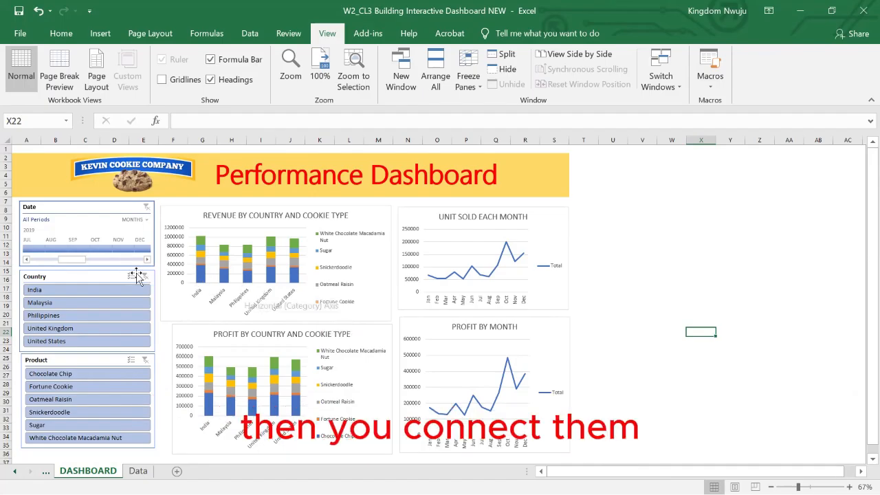
left_click(91, 276)
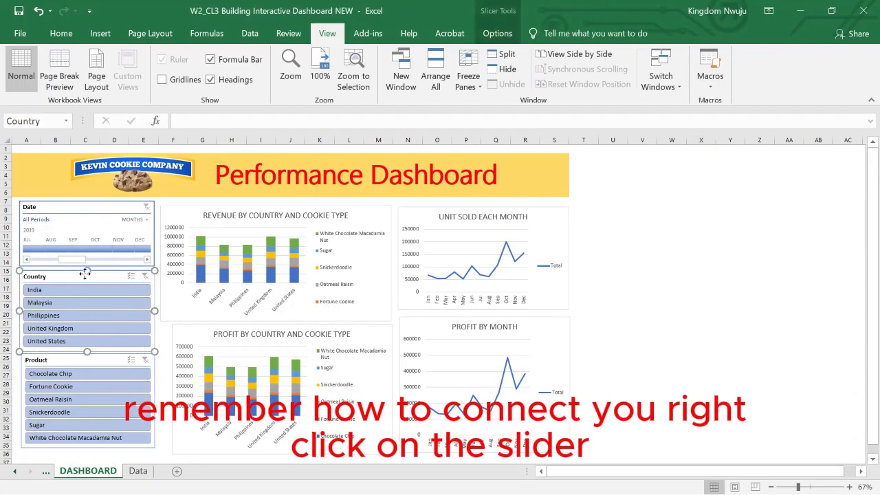
right_click(86, 277)
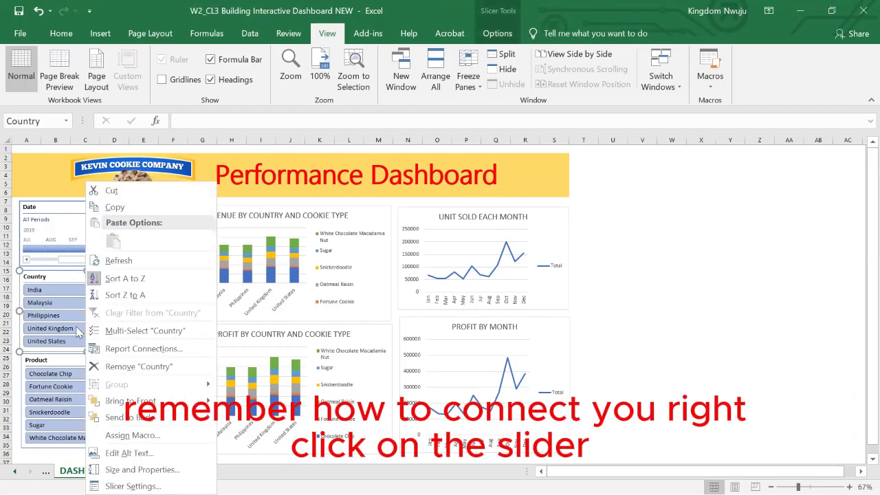
left_click(171, 352)
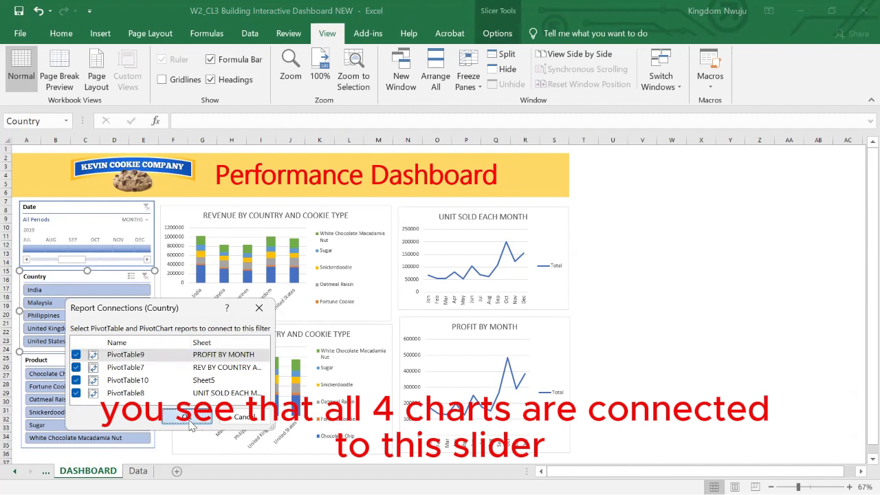
left_click(184, 417)
Filter the dashboard by United Kingdom and by India, and clear the Country slicer's filter.
left_click(75, 326)
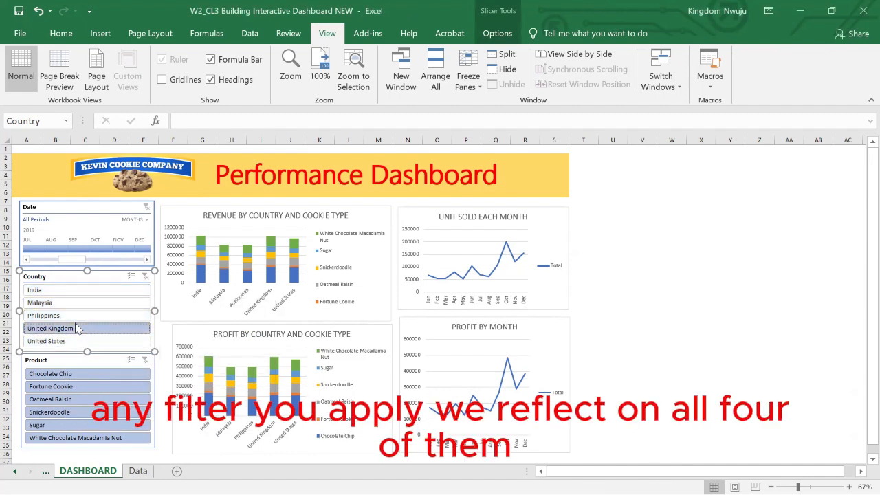
left_click(61, 291)
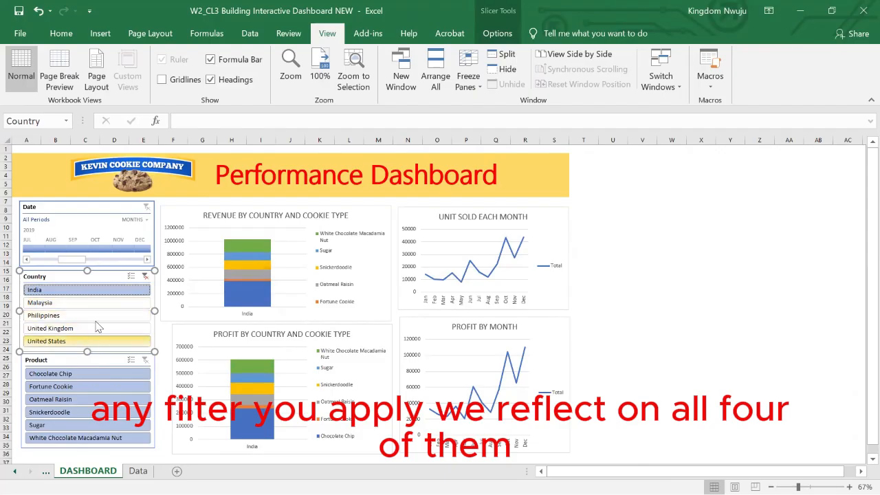
left_click(145, 278)
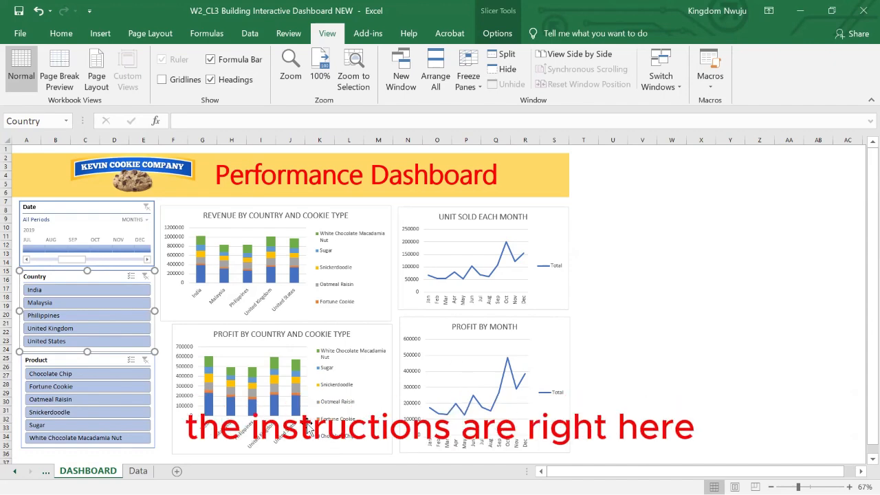
Enter the hint REVENUE BY COUNTRY AND COOKIE TYPE in cell K10 of the Data worksheet.
left_click(138, 471)
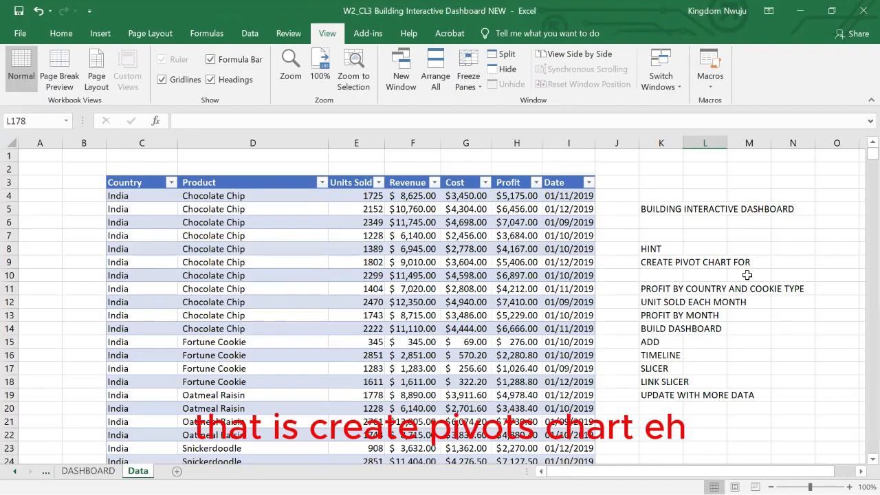
left_click(650, 276)
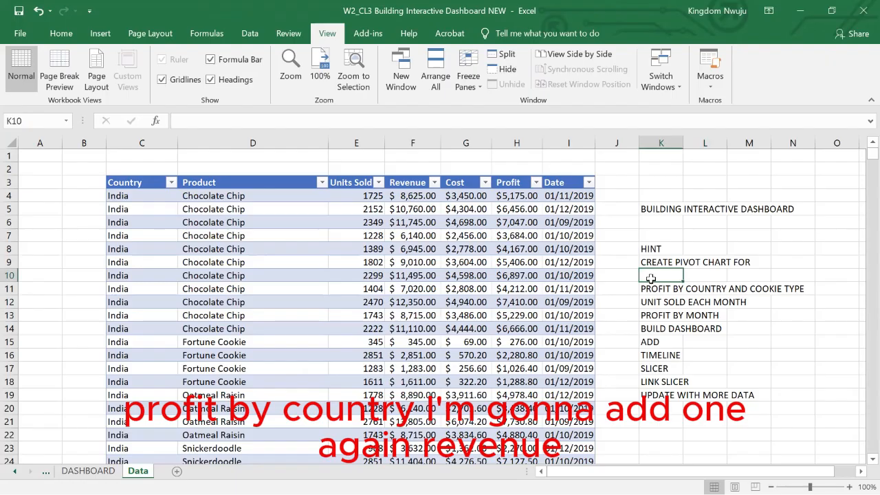
type("REVENUE")
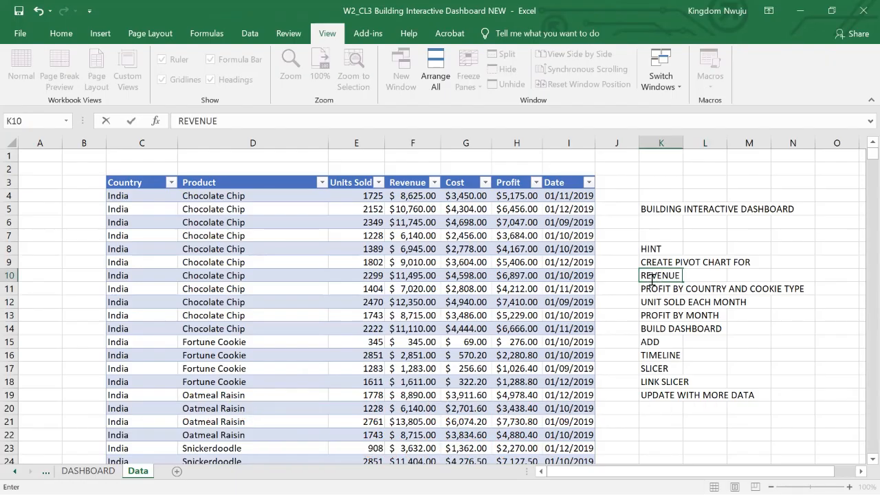
type(" BY COUNTRY AND ")
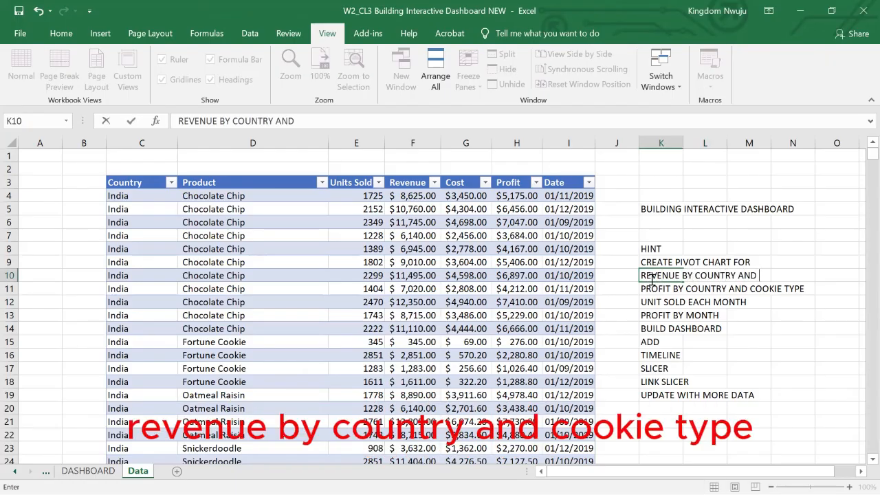
type("COOKIE TYPW")
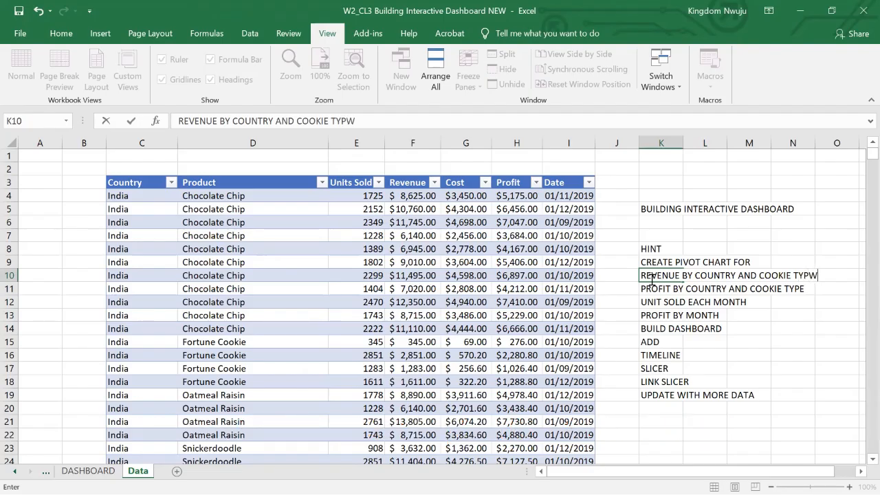
key("BackSpace")
type("PE")
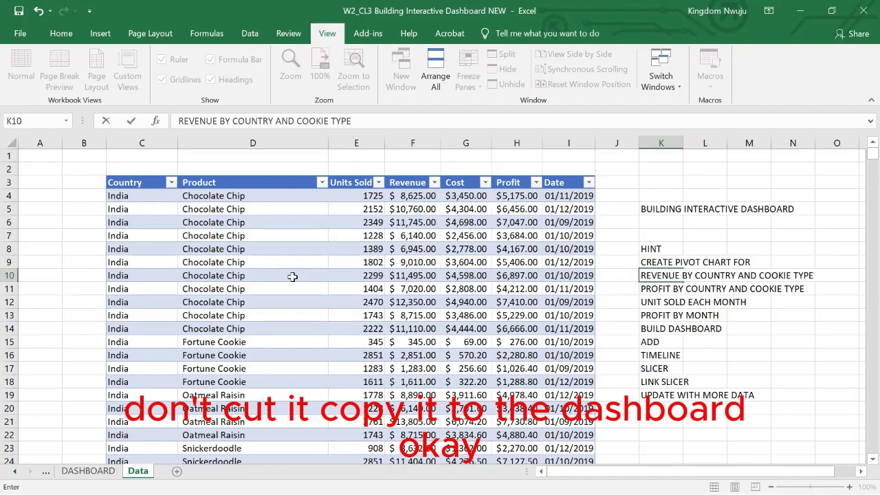
Unhide the PROFIT BY MONTH worksheet and return to the DASHBOARD worksheet.
left_click(88, 471)
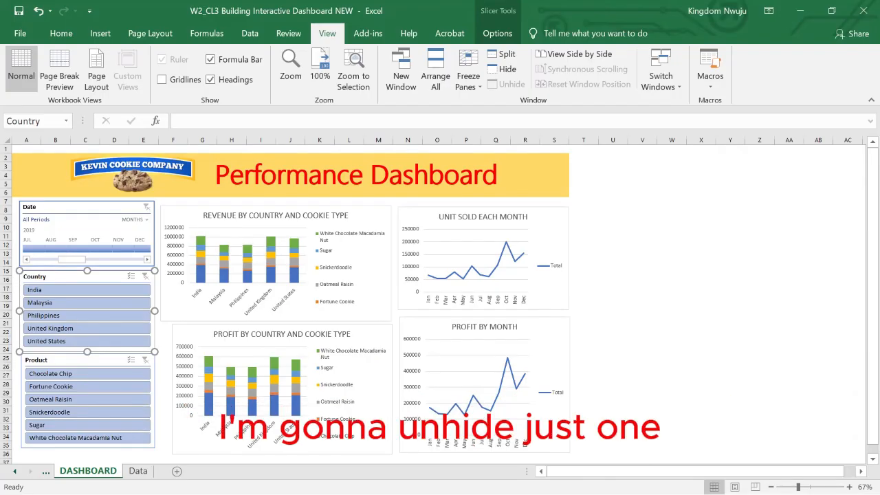
right_click(108, 471)
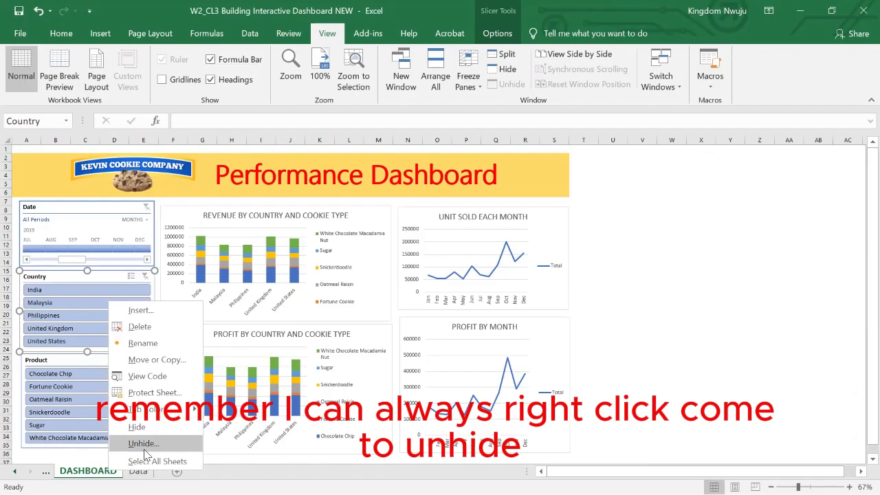
left_click(144, 446)
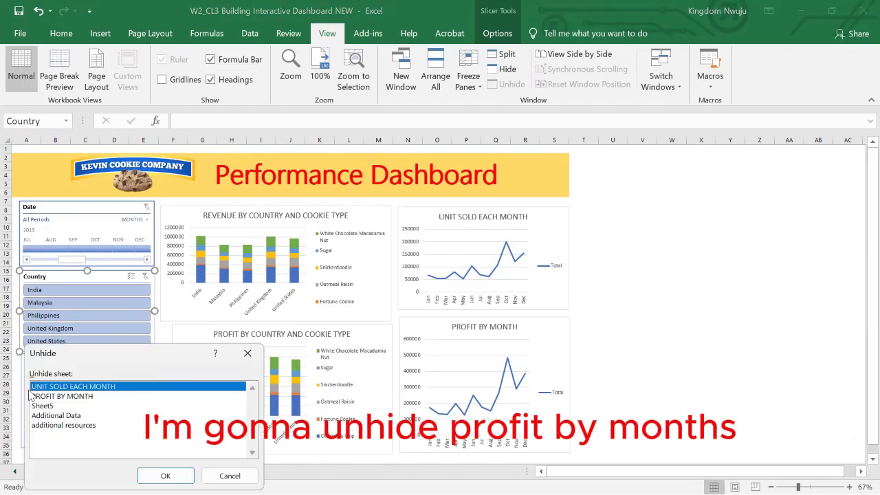
left_click(56, 399)
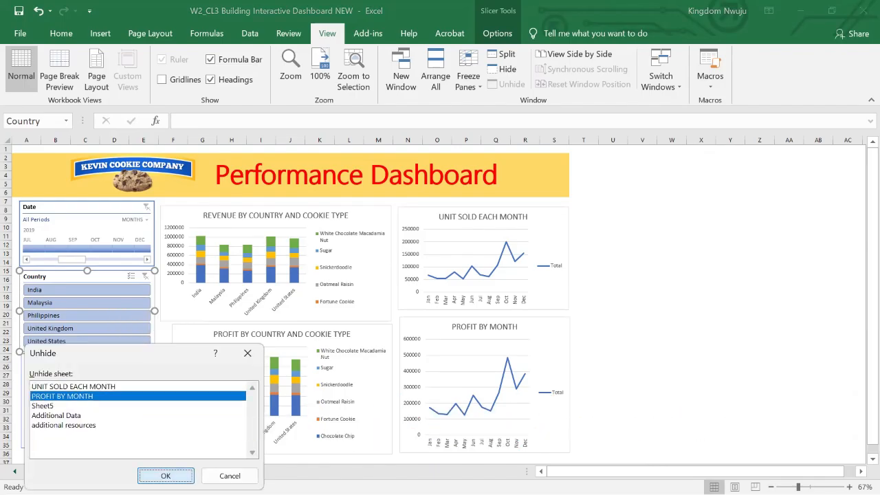
key("Return")
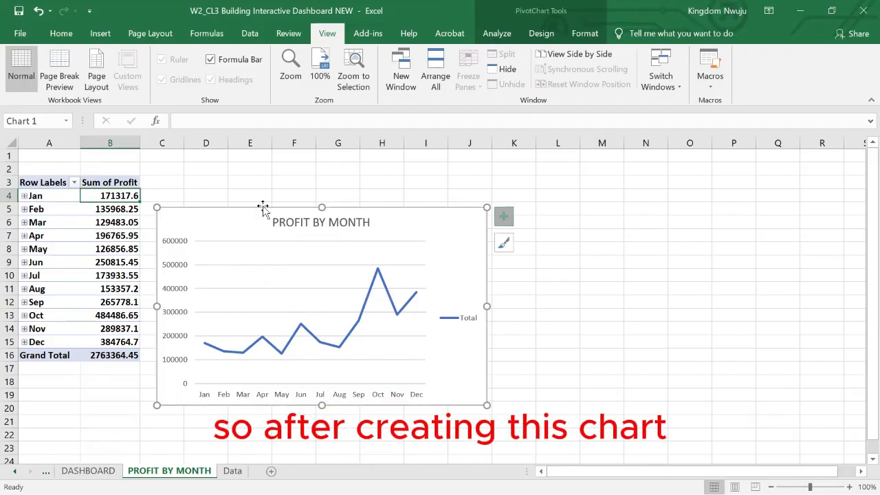
left_click(88, 471)
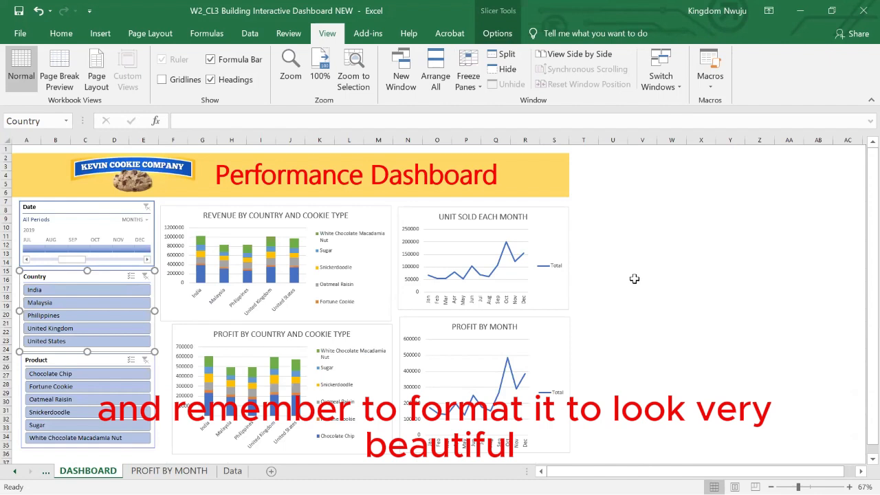
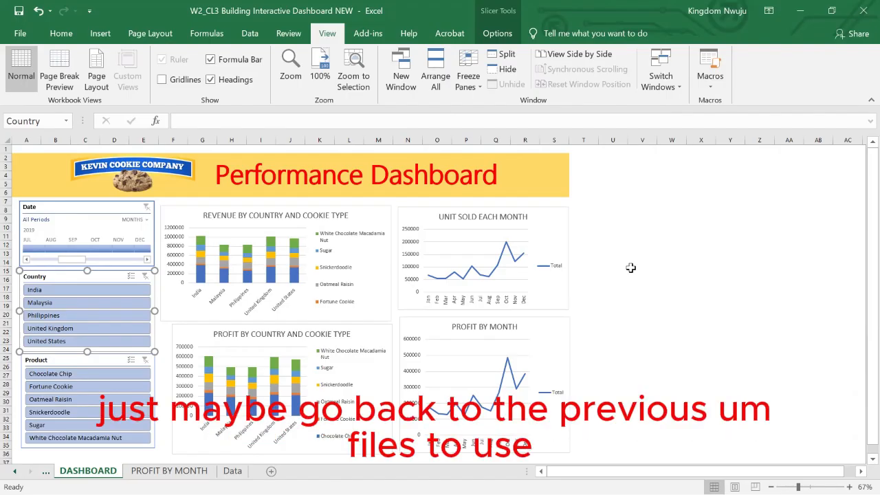
Insert a Months slicer for the REVENUE BY COUNTRY AND COOKIE TYPE chart and place it in the blank area beside UNIT SOLD EACH MONTH.
key("alt+Tab")
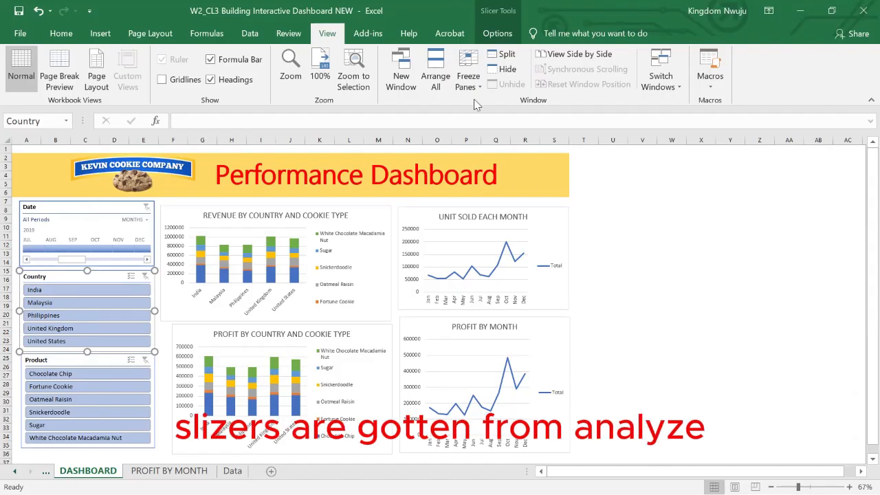
left_click(291, 212)
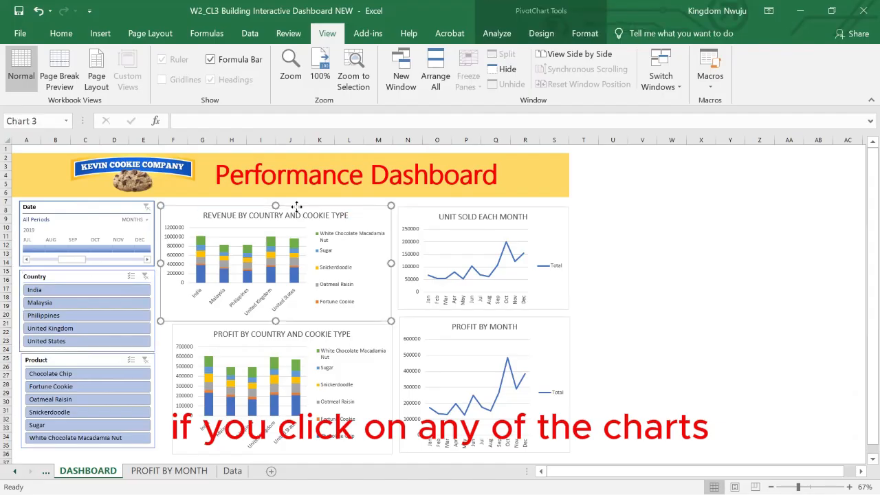
left_click(498, 35)
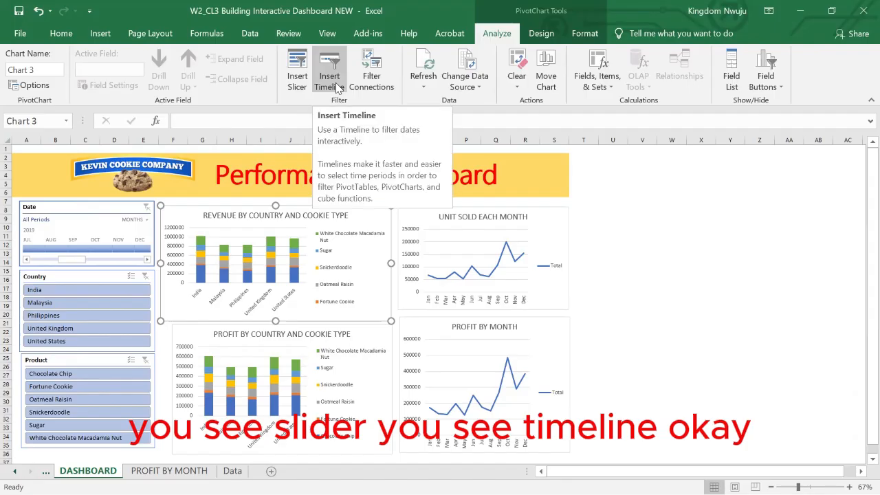
left_click(305, 86)
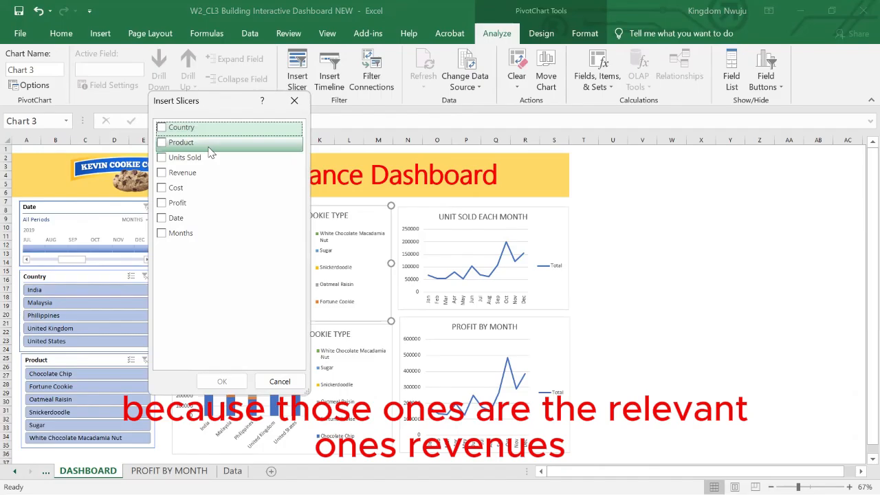
left_click(162, 236)
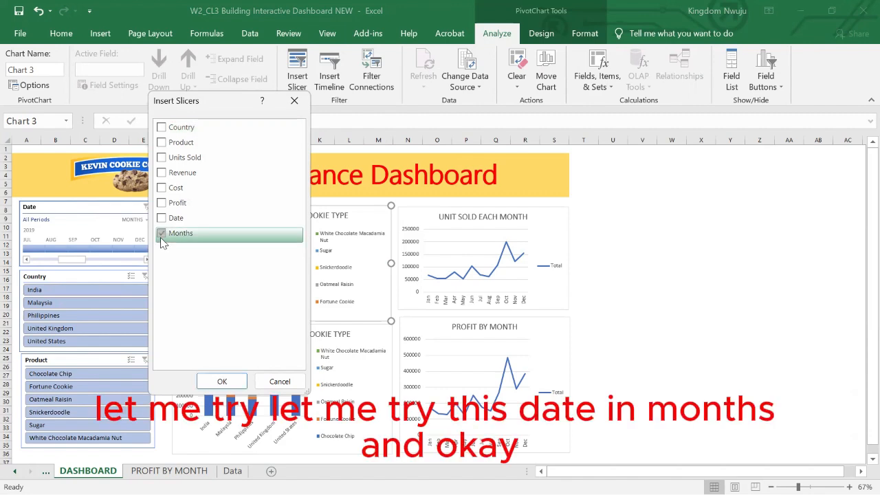
left_click(222, 381)
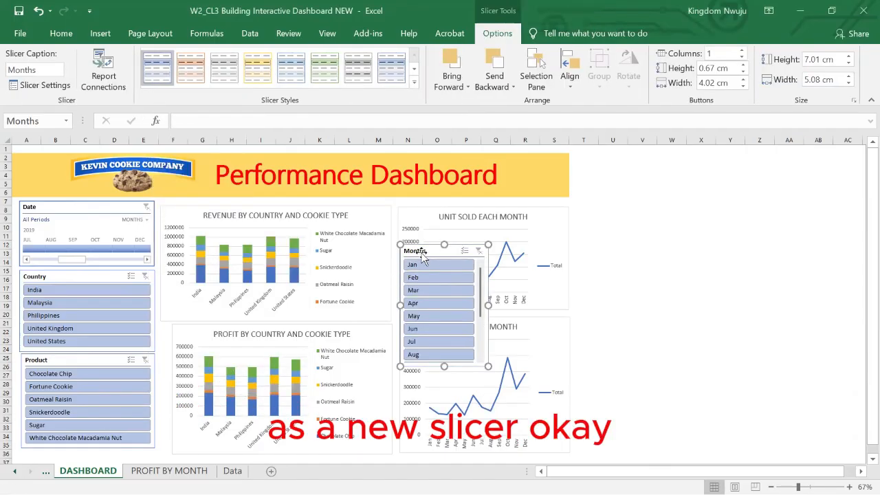
left_click_drag(423, 249, 608, 213)
Filter the revenue chart by single months such as May and by February to May, and clear the Months slicer's filter.
left_click(619, 240)
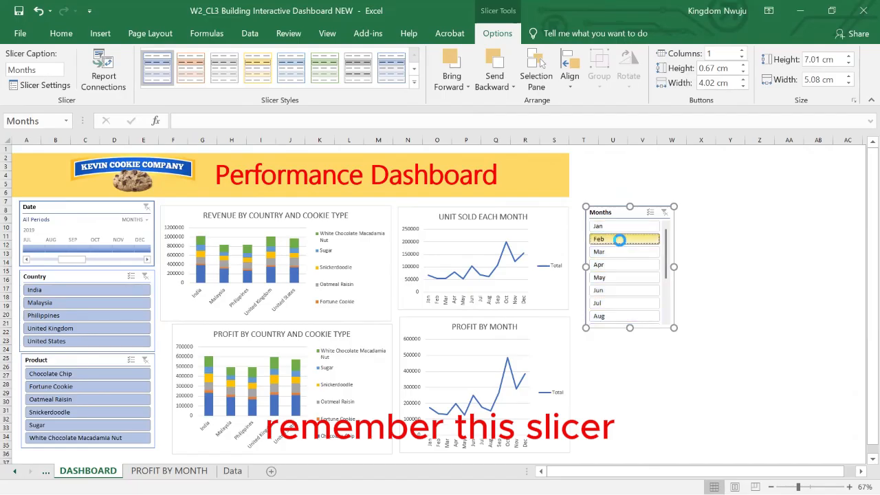
left_click(621, 253)
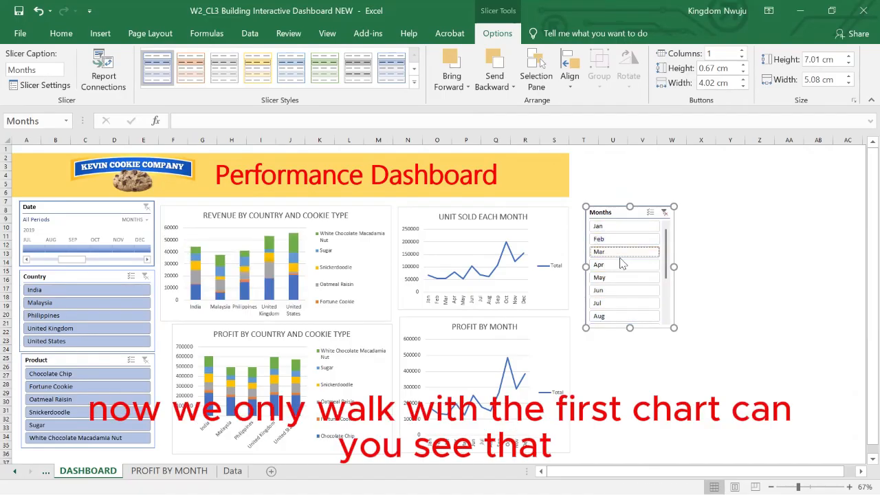
left_click(621, 278)
left_click(619, 291)
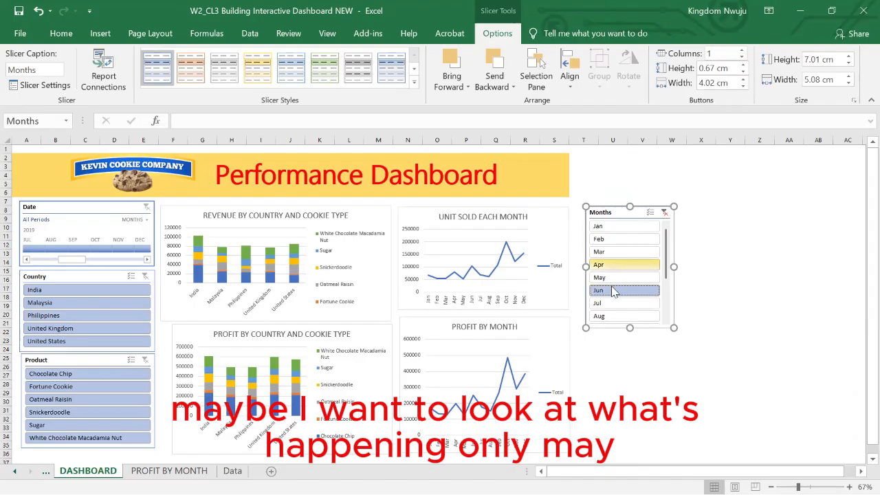
left_click(617, 282)
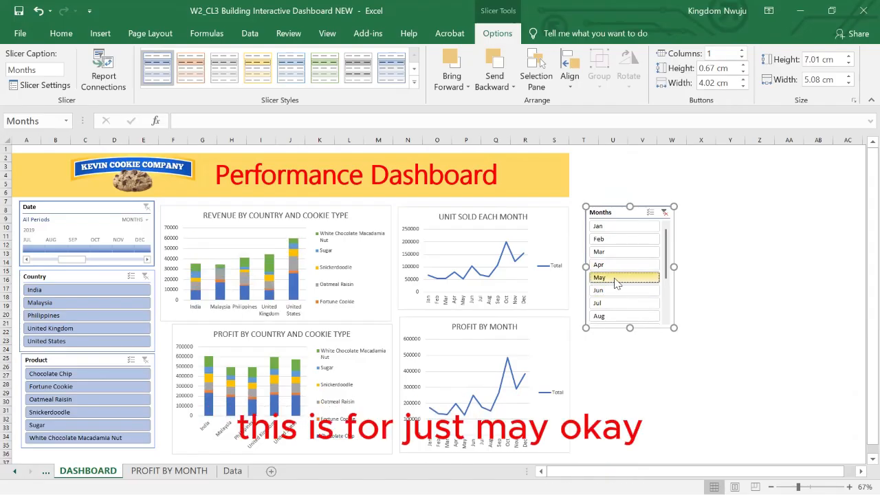
left_click_drag(611, 251, 617, 278)
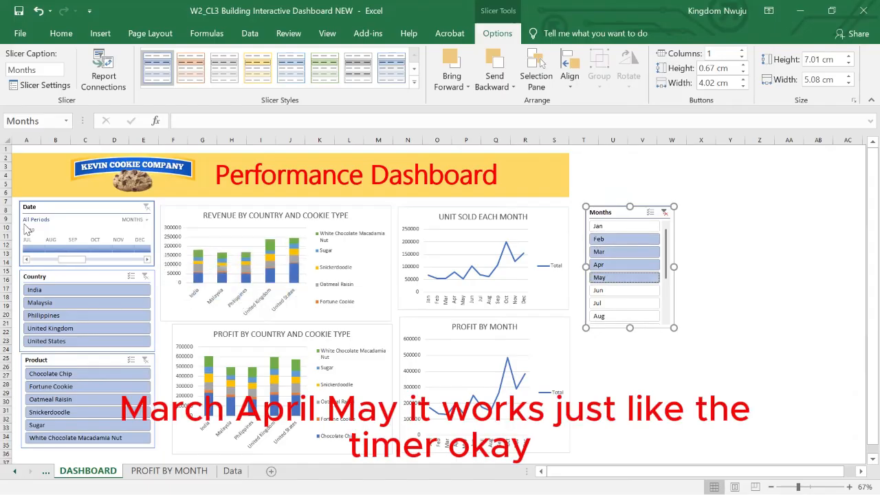
left_click(665, 212)
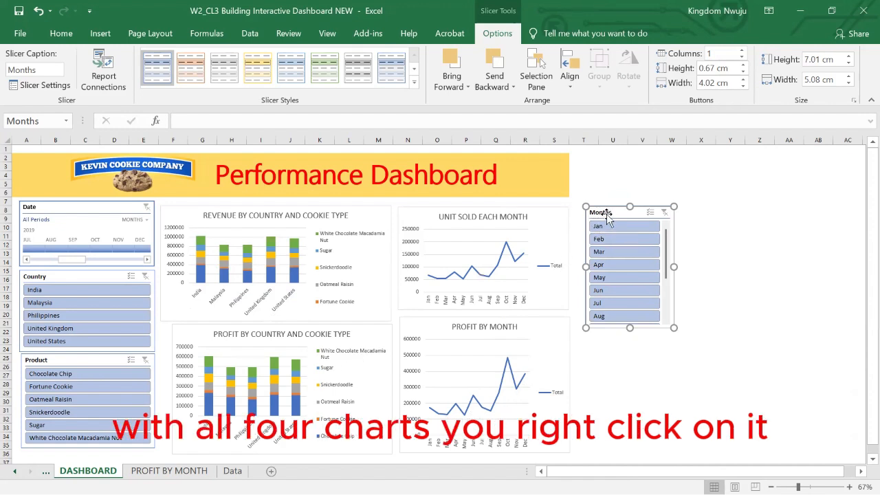
Connect the Months slicer to PivotTable9, PivotTable10 and PivotTable8 in addition to PivotTable7.
right_click(610, 238)
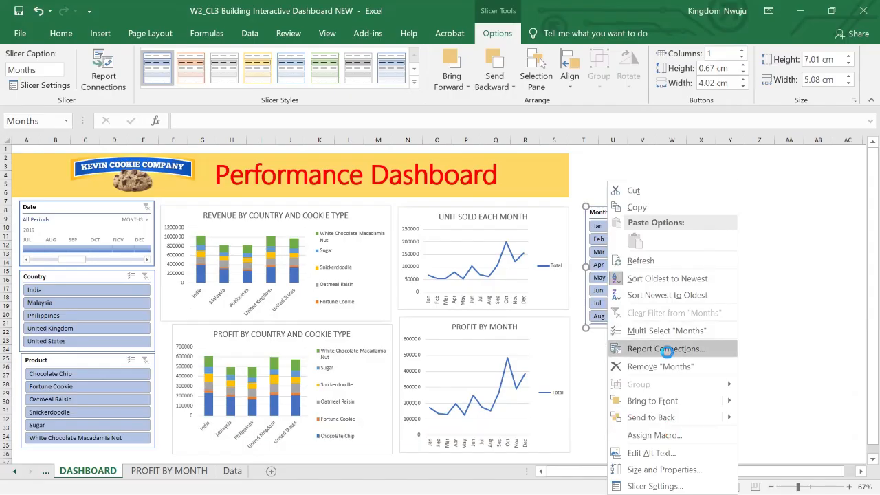
left_click(667, 351)
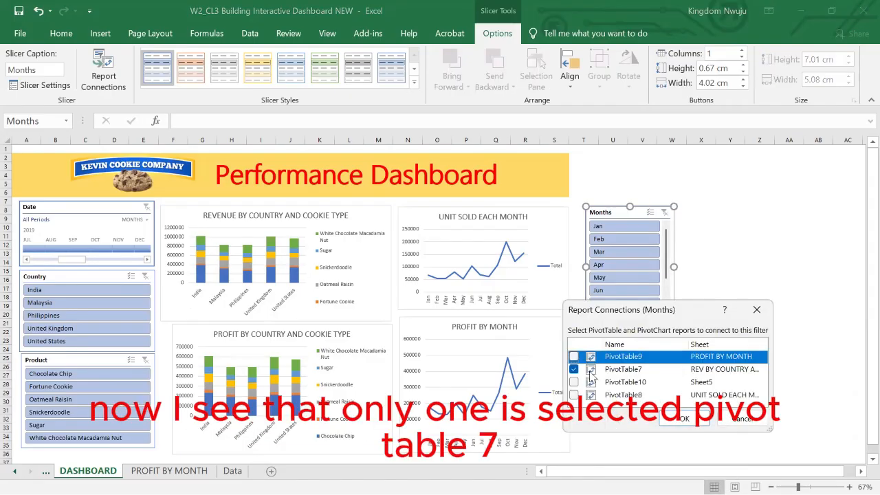
left_click(573, 356)
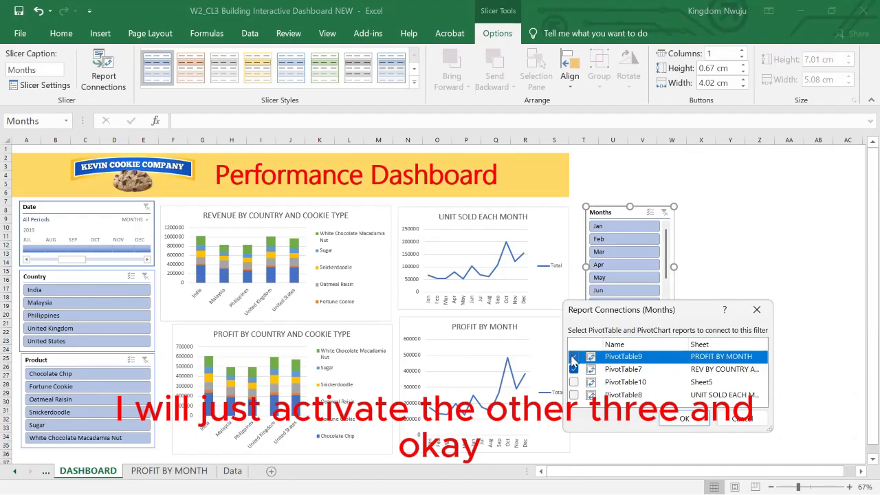
left_click(573, 383)
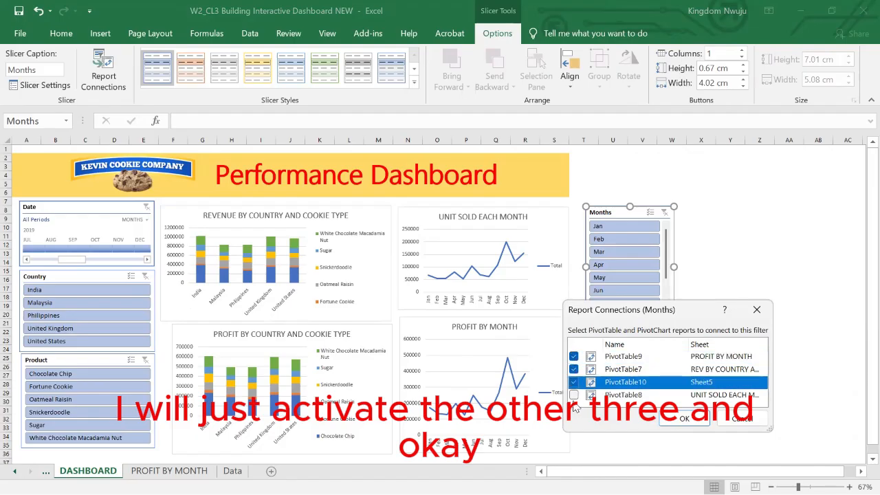
left_click(574, 395)
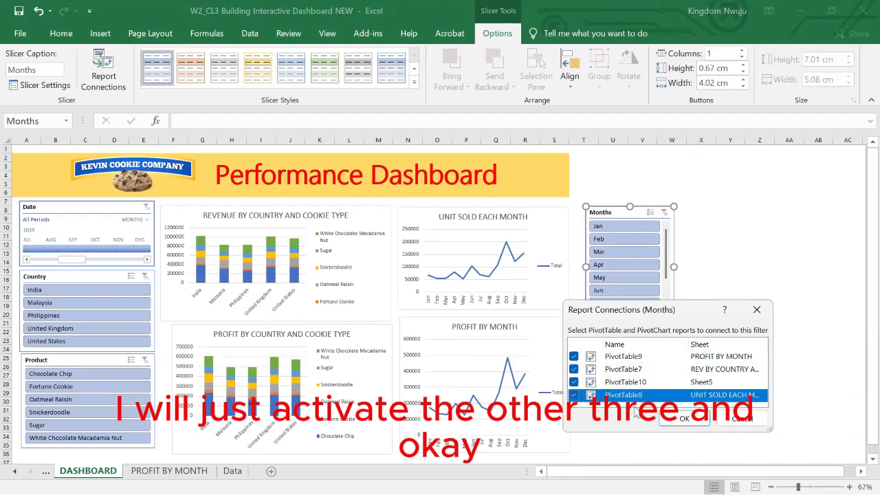
left_click(681, 418)
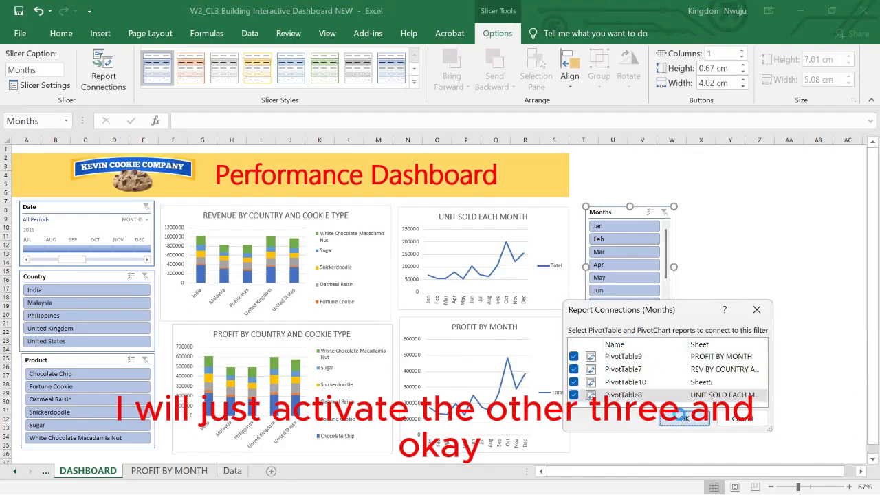
Filter all the charts by February, April to July and August to November, and clear the Months slicer's filter.
left_click(622, 251)
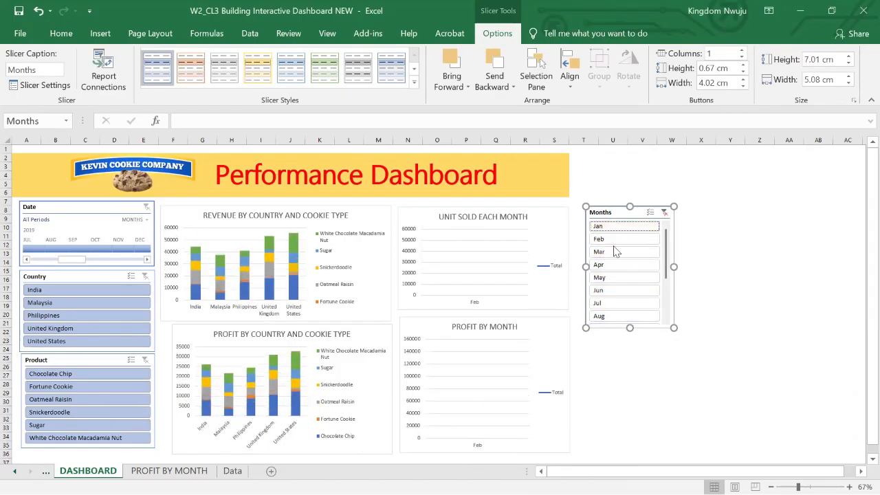
left_click_drag(622, 266, 623, 303)
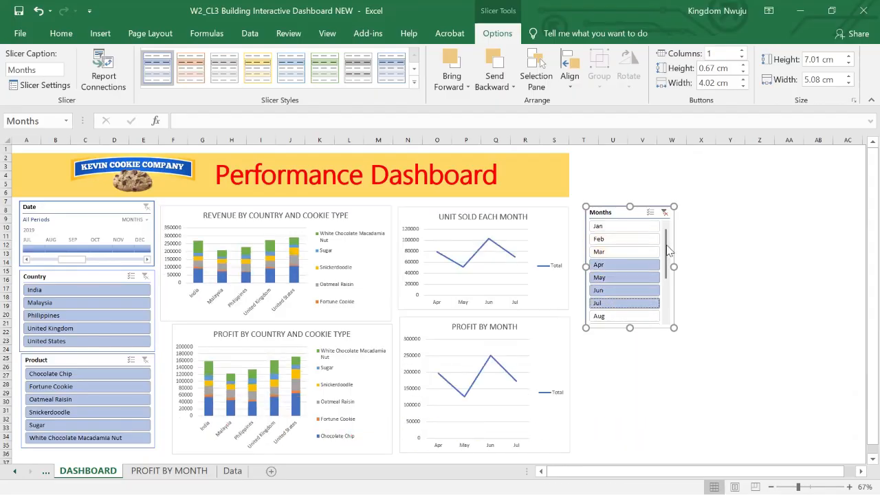
scroll(671, 270, "down", 2)
left_click_drag(637, 277, 639, 239)
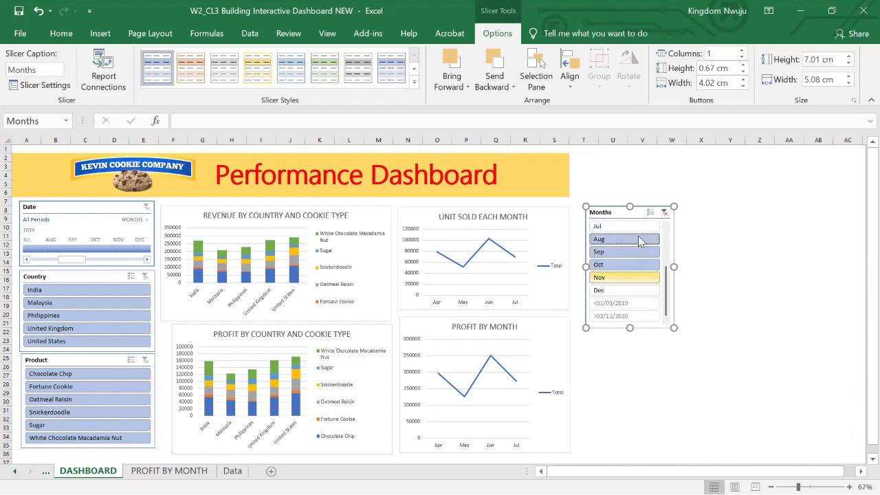
left_click(664, 213)
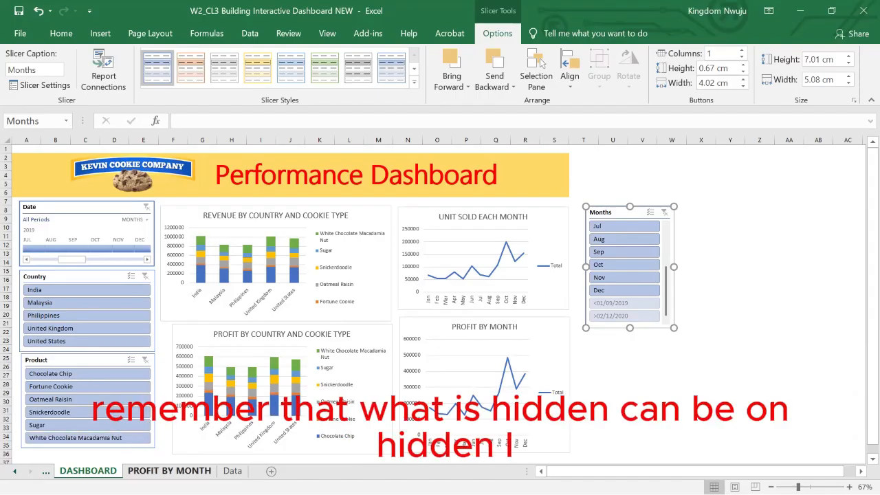
Hide the PROFIT BY MONTH worksheet and return to the DASHBOARD worksheet.
left_click(152, 471)
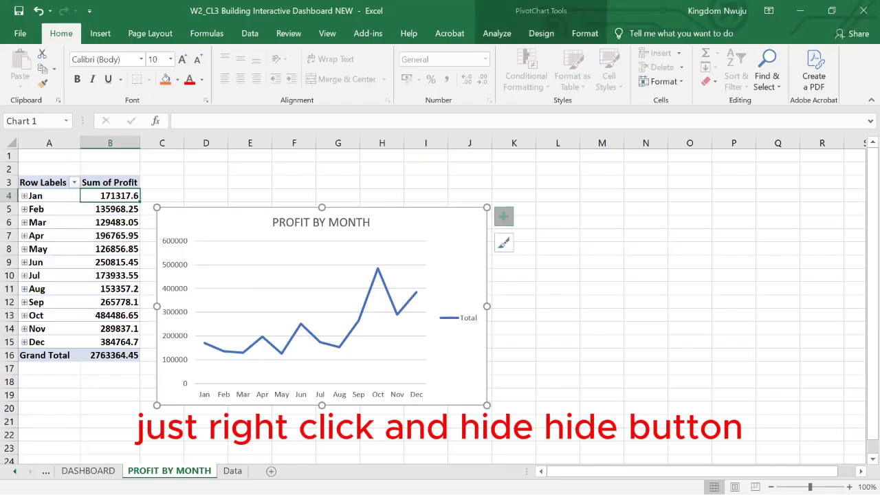
right_click(158, 472)
left_click(190, 432)
left_click(88, 471)
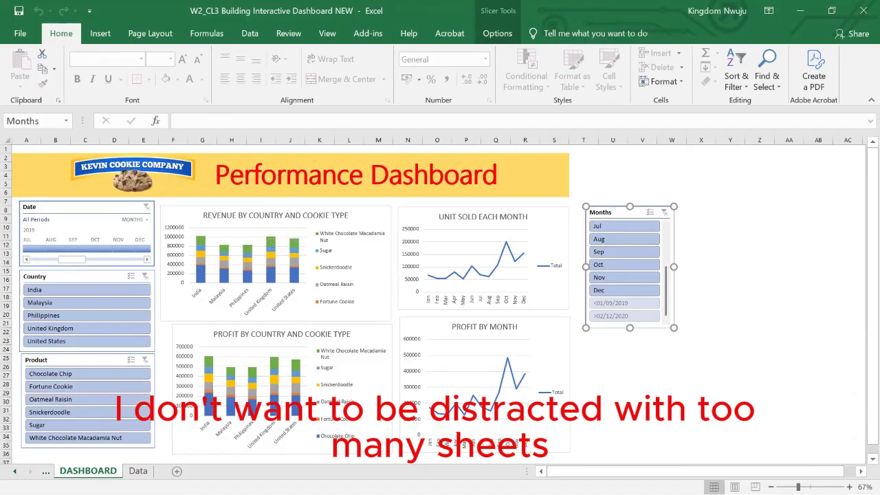
Look through the records on the Data worksheet and refresh all pivot data from the DASHBOARD's REVENUE BY COUNTRY AND COOKIE TYPE chart.
left_click(137, 471)
scroll(227, 383, "down", 20)
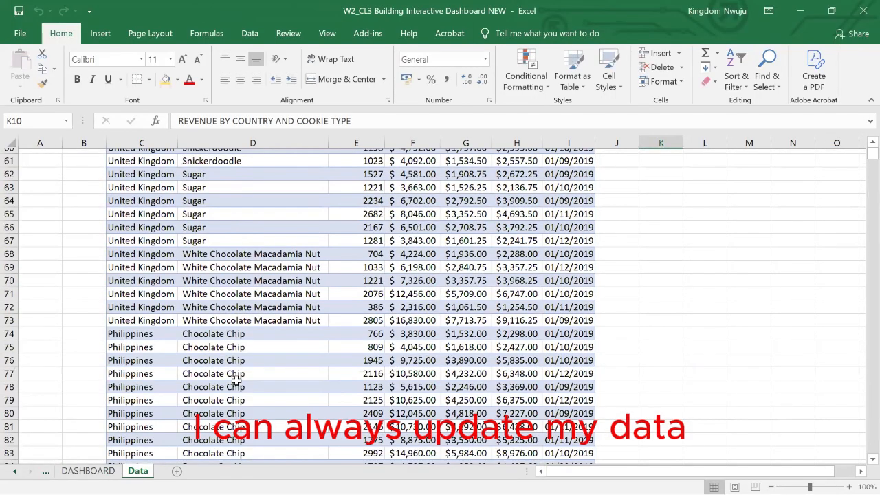
scroll(237, 383, "down", 9)
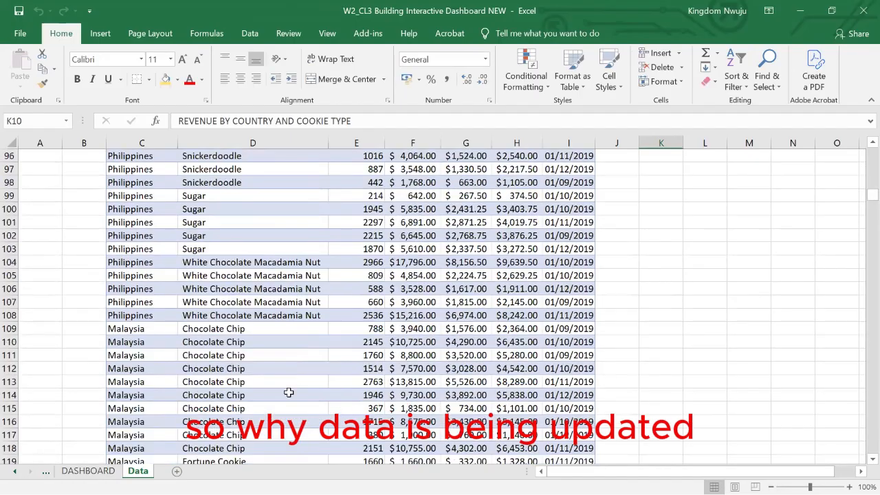
left_click(88, 471)
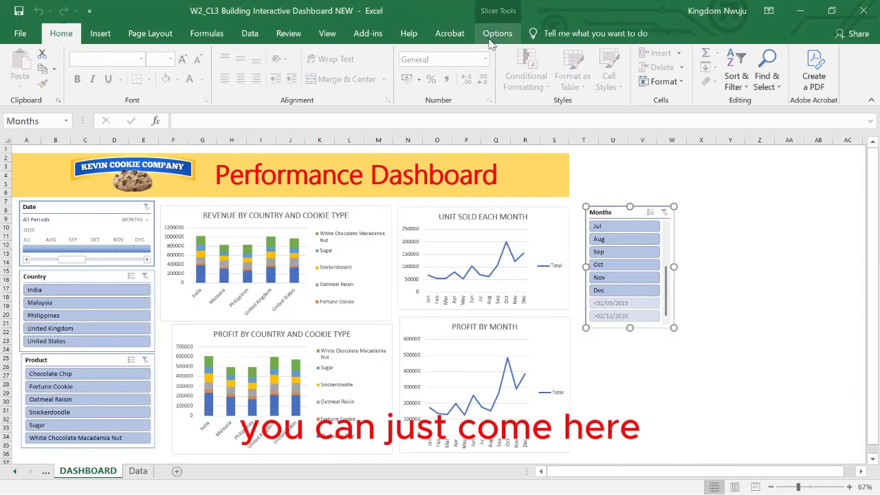
left_click(354, 225)
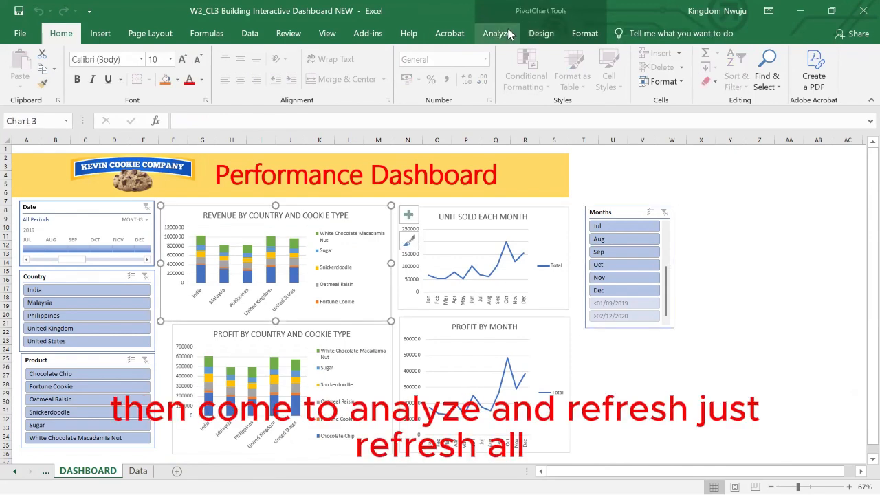
left_click(497, 33)
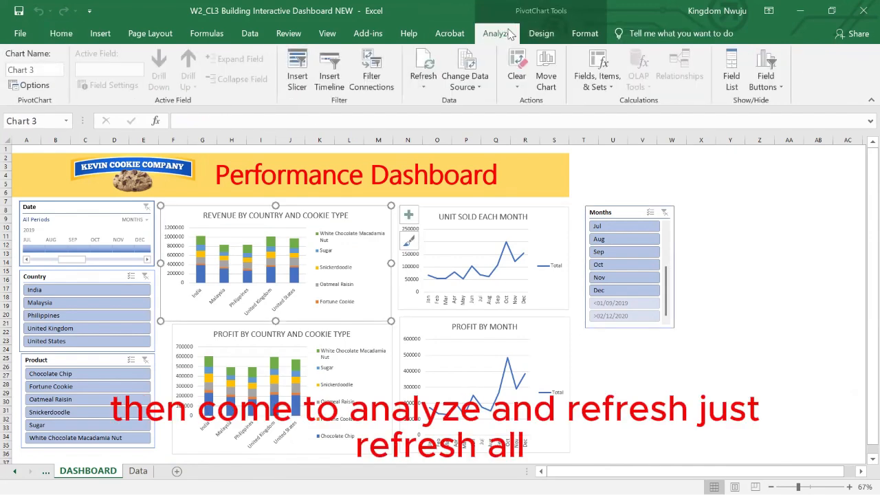
left_click(423, 87)
left_click(440, 119)
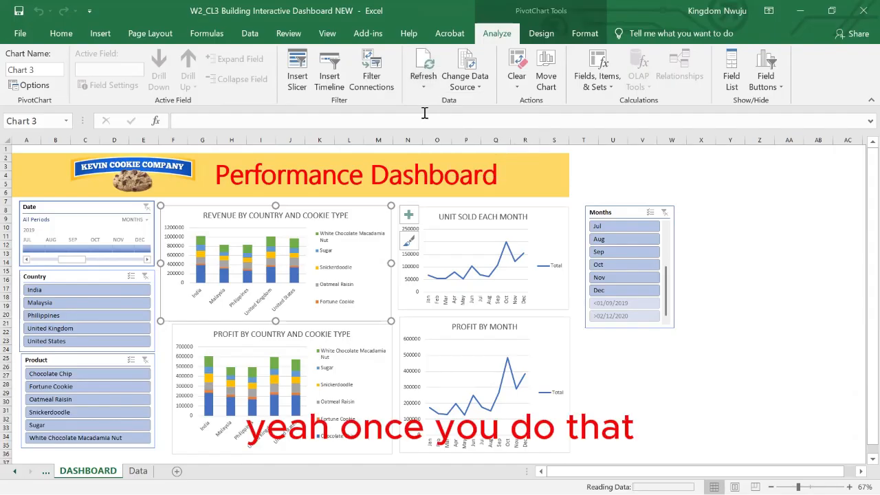